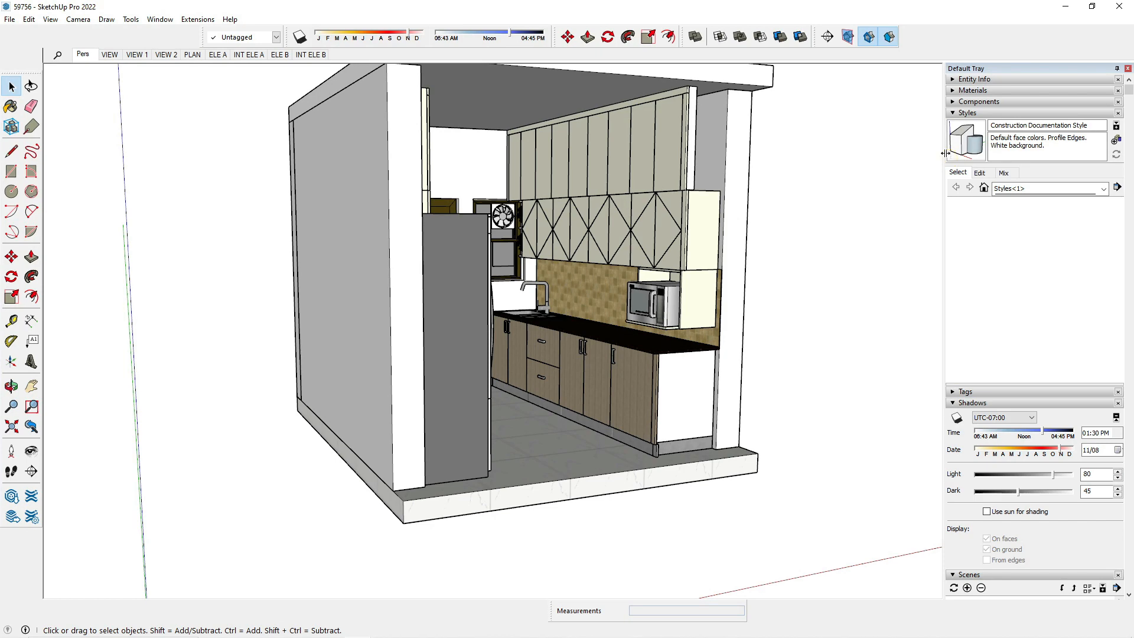
# Review the finished kitchen model's saved scenes VIEW, VIEW 1, VIEW 2 and Pers
pyautogui.click(106, 55)
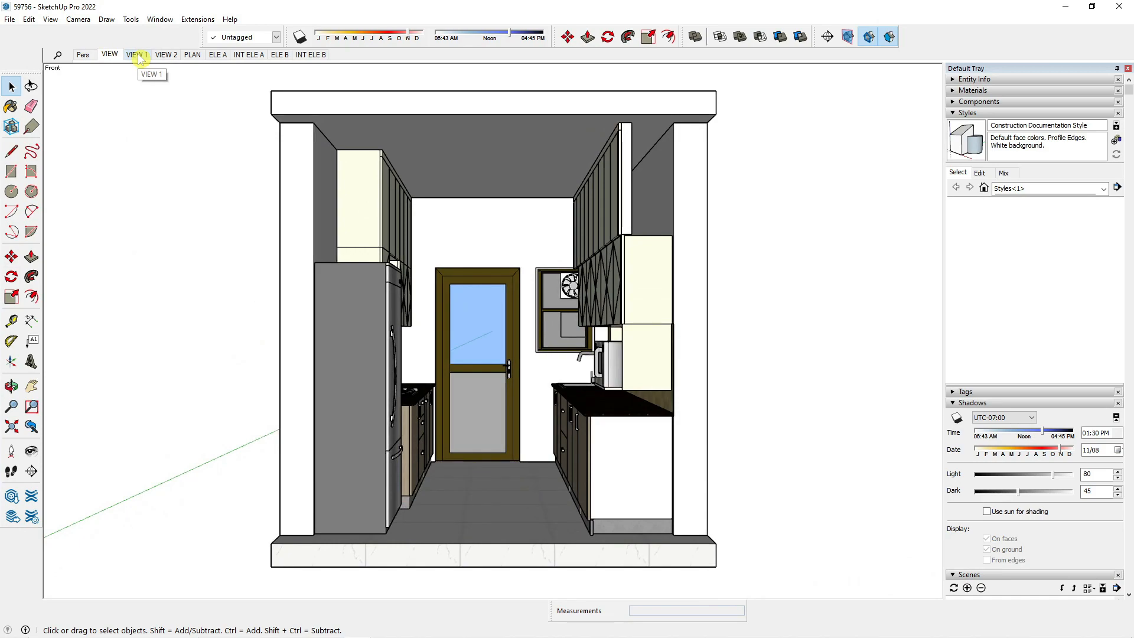
pyautogui.click(139, 57)
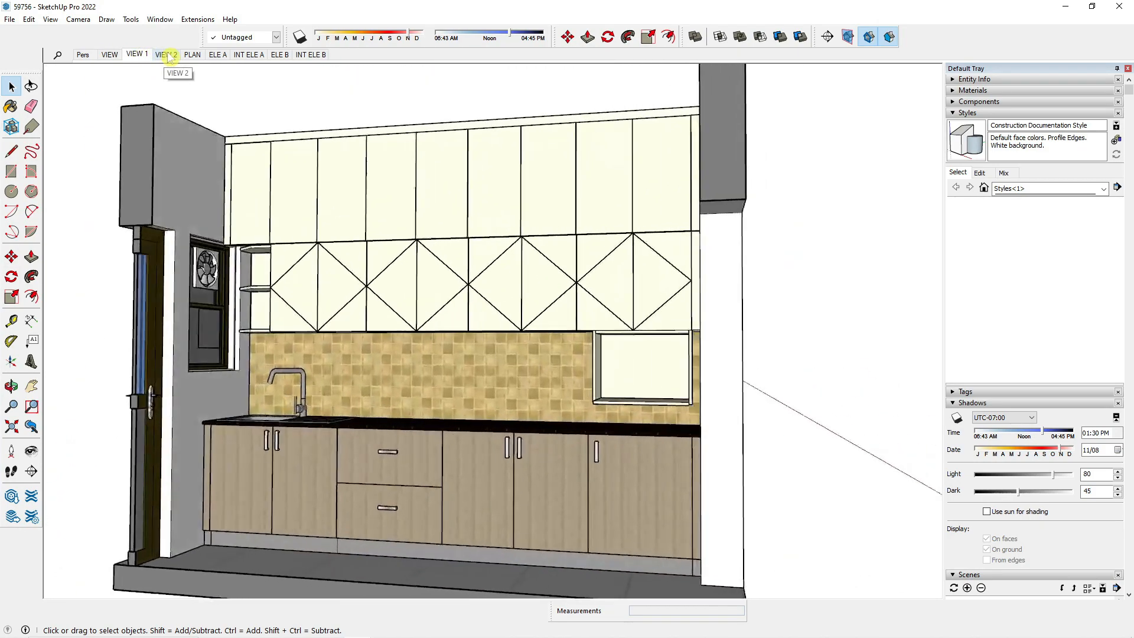
pyautogui.click(167, 57)
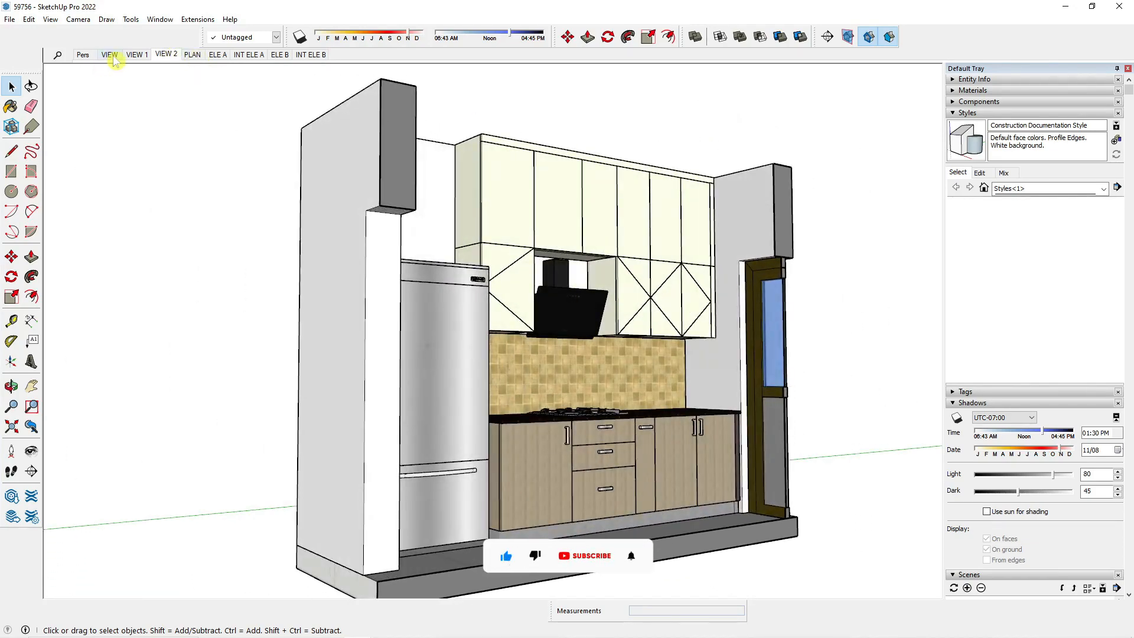
pyautogui.click(83, 56)
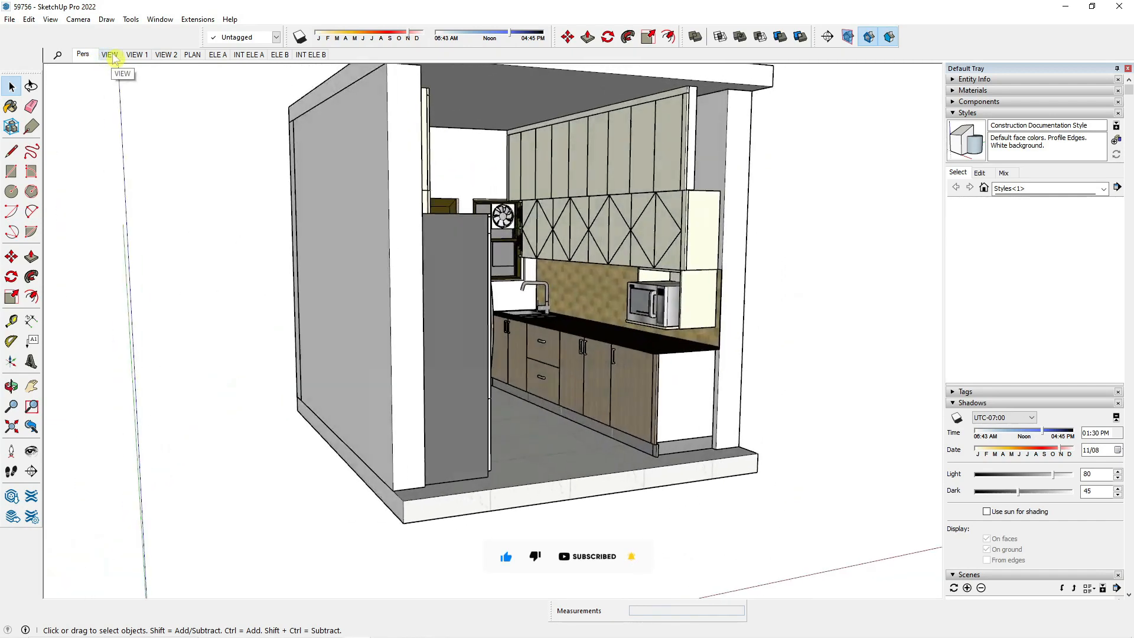
pyautogui.click(111, 55)
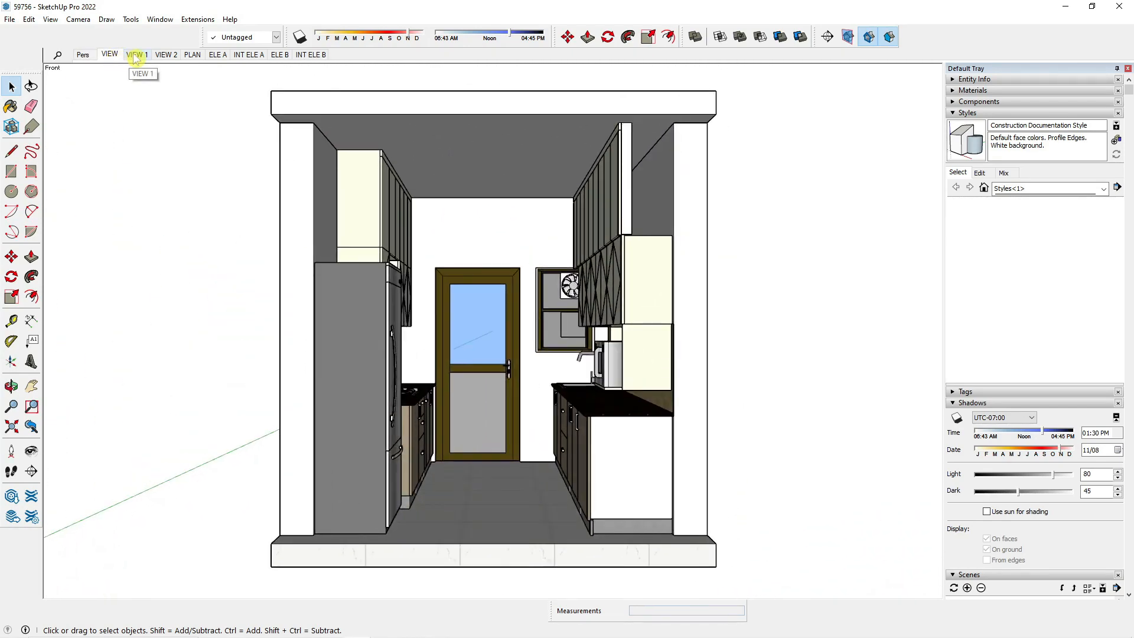
pyautogui.click(136, 55)
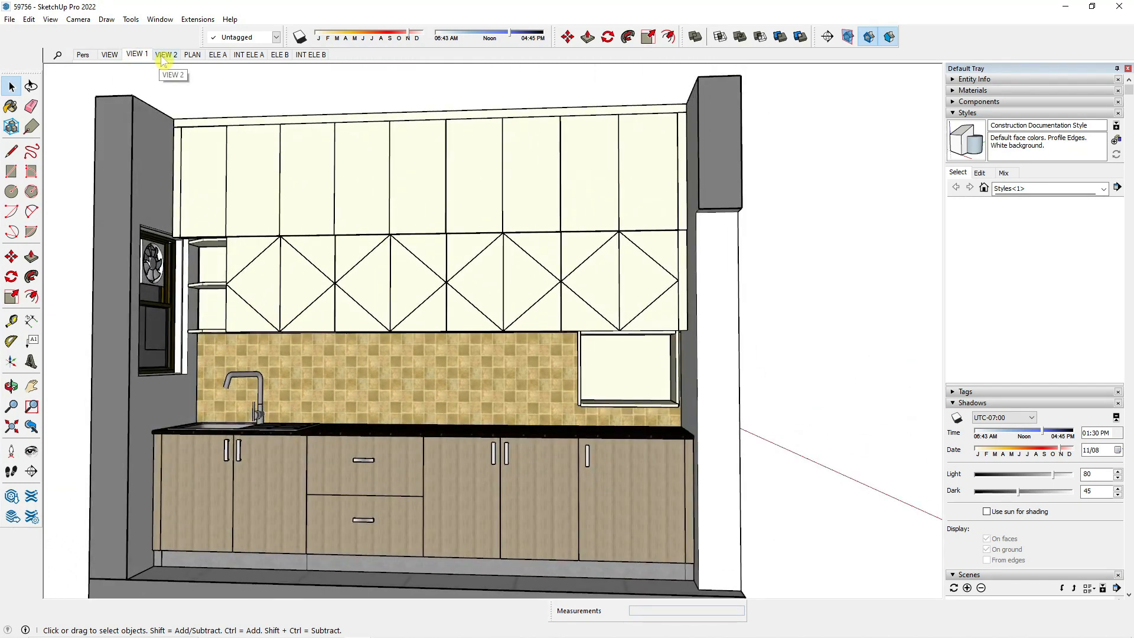
pyautogui.click(164, 56)
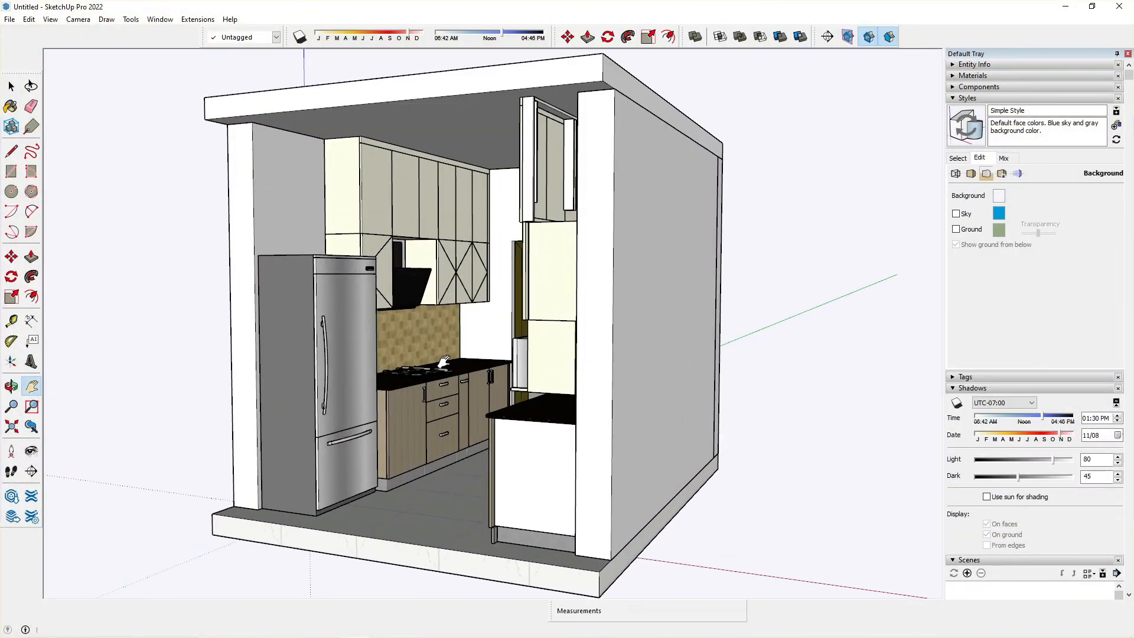
pyautogui.press('h')
pyautogui.moveTo(488, 378)
pyautogui.mouseDown()
pyautogui.moveTo(581, 374)
pyautogui.moveTo(523, 344)
pyautogui.mouseUp()
pyautogui.moveTo(522, 345); pyautogui.dragTo(611, 358, button='middle')
pyautogui.moveTo(554, 282); pyautogui.dragTo(555, 313)
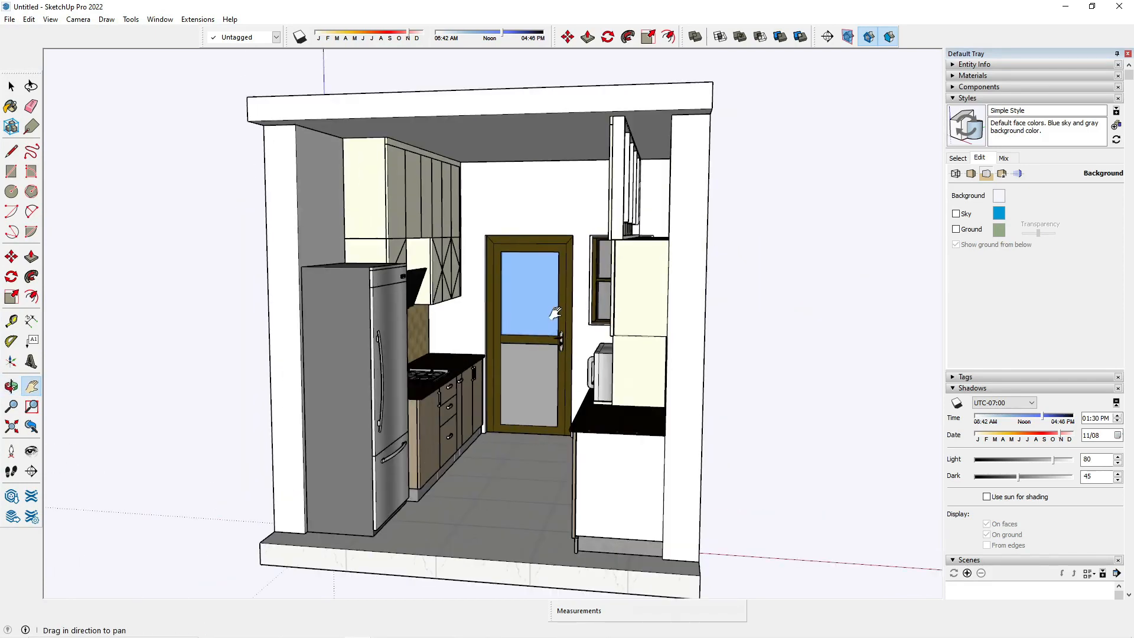
# Display the Views toolbar and arrange it with the Tags, Shadows and Edit toolbars in a single row
pyautogui.rightClick(183, 41)
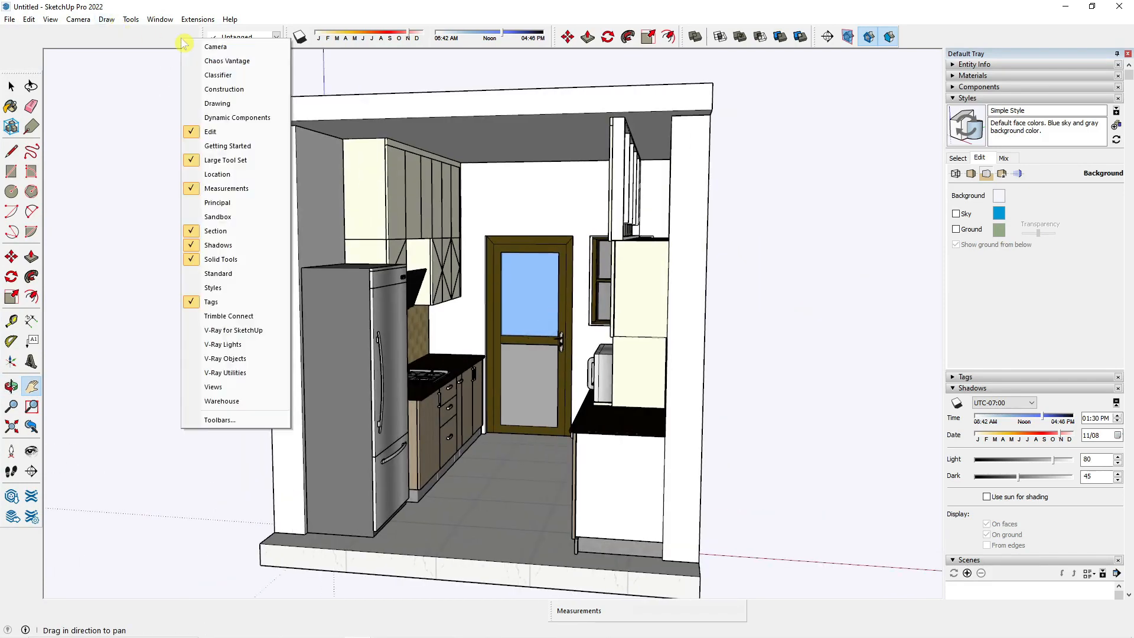
pyautogui.click(212, 387)
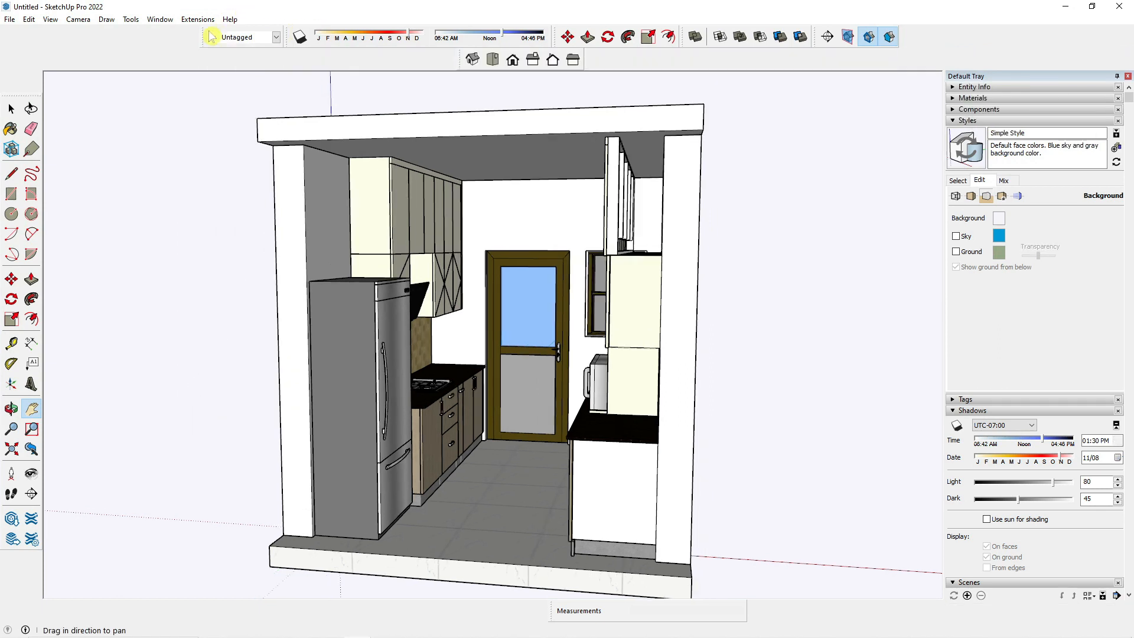
pyautogui.moveTo(193, 39); pyautogui.dragTo(3, 37)
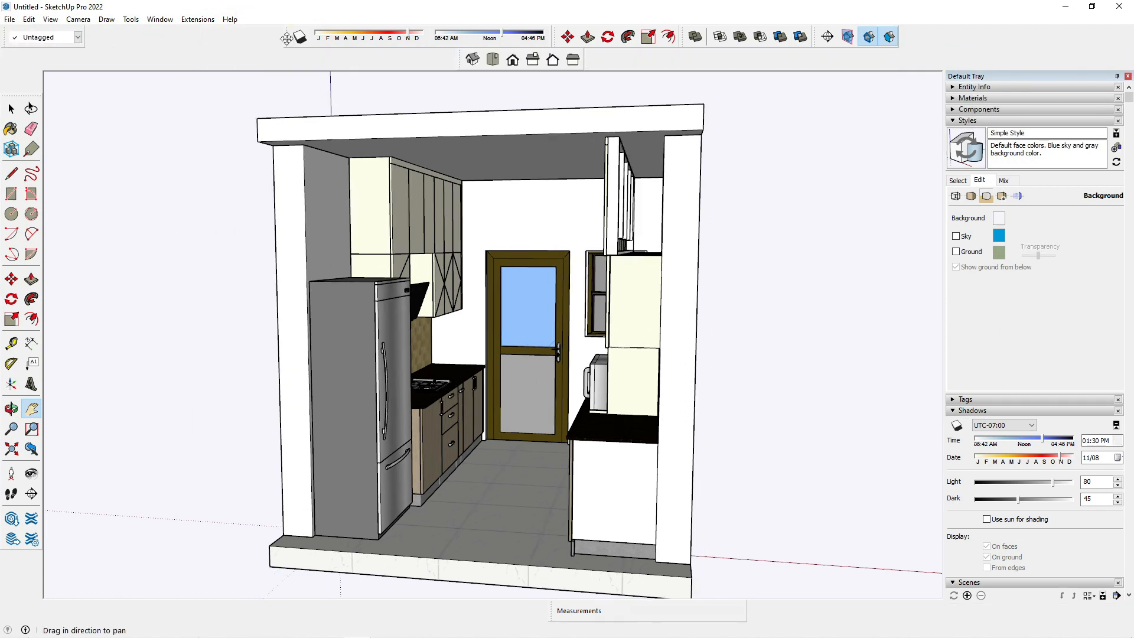
pyautogui.moveTo(284, 36); pyautogui.dragTo(94, 37)
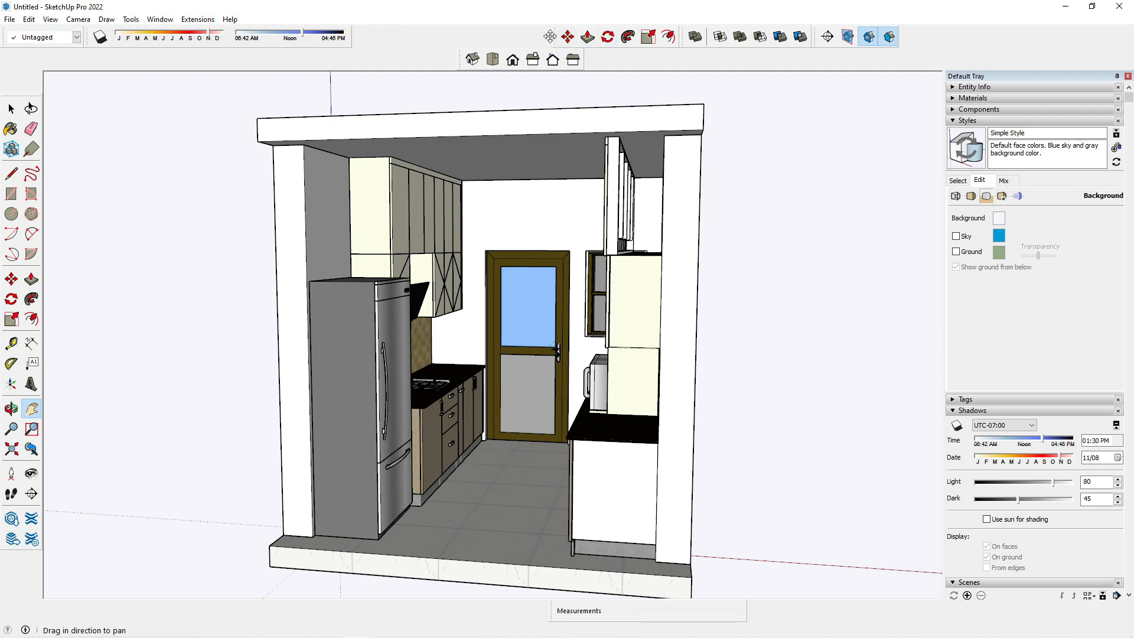
pyautogui.moveTo(552, 38); pyautogui.dragTo(361, 37)
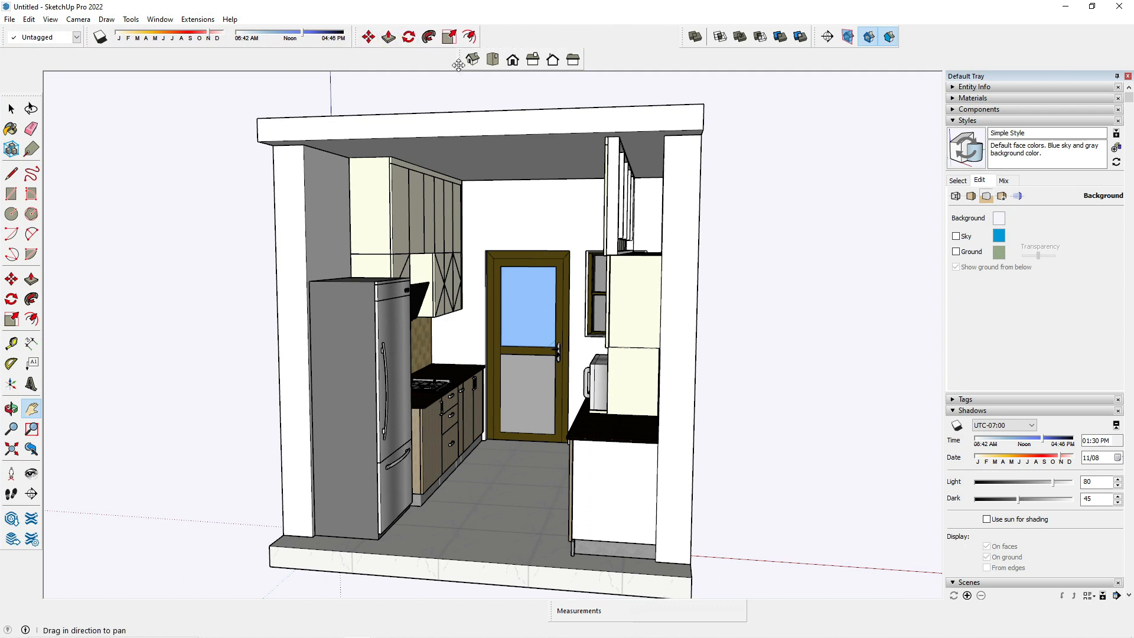
pyautogui.moveTo(459, 63); pyautogui.dragTo(636, 26)
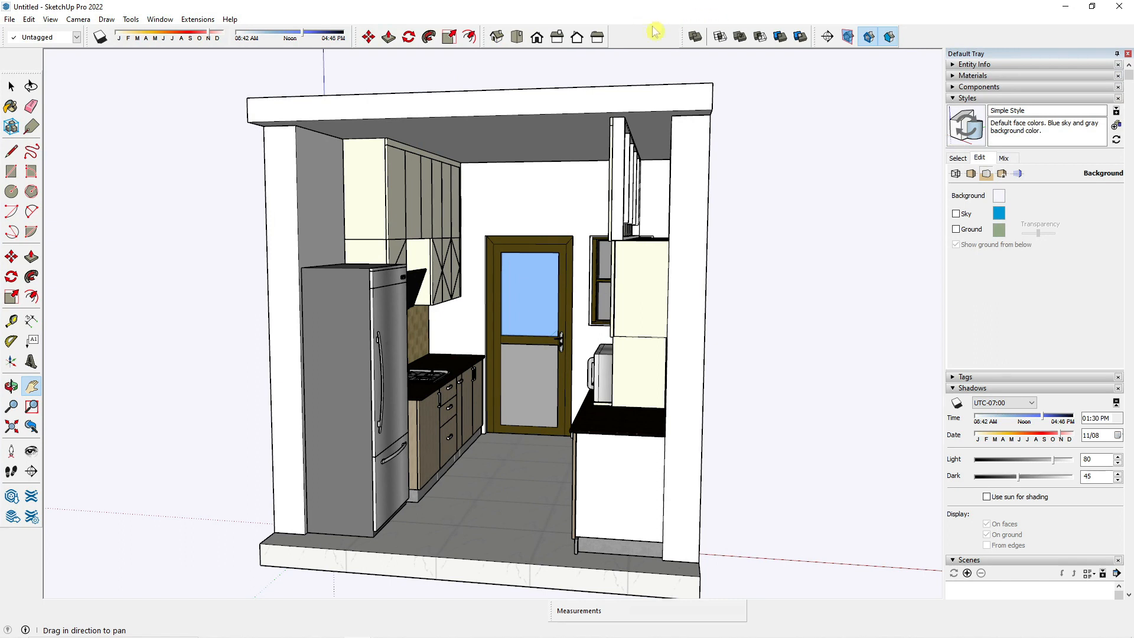
# Try the standard Top and Iso views, and frame the kitchen in a corner perspective showing the fridge and interior
pyautogui.click(520, 38)
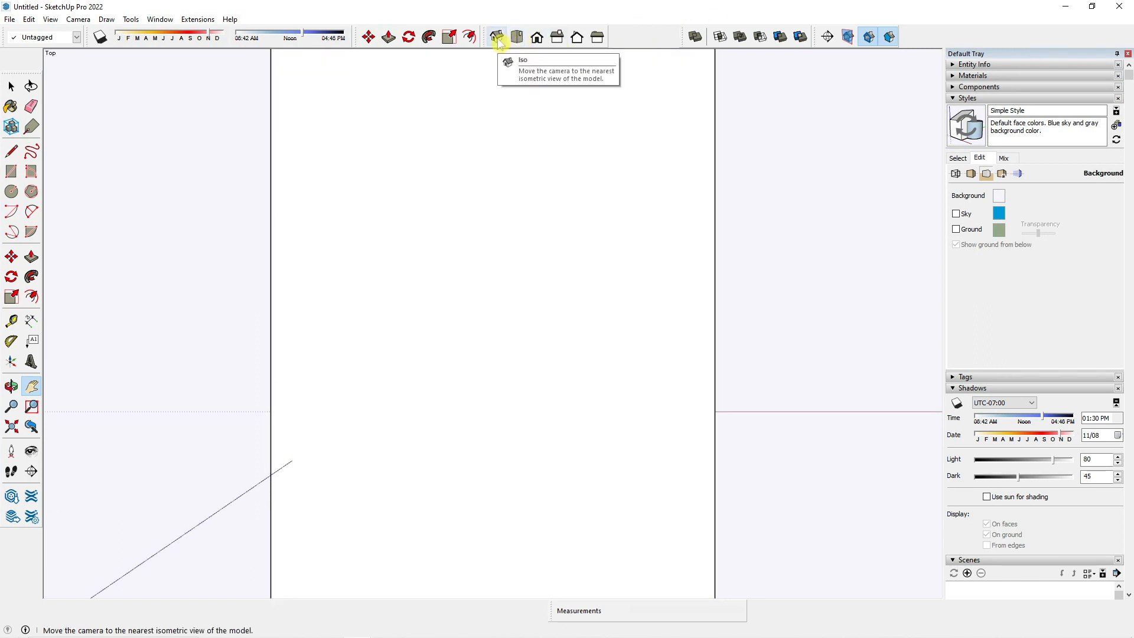
pyautogui.click(498, 41)
pyautogui.moveTo(496, 413); pyautogui.dragTo(547, 326, button='middle')
pyautogui.scroll(3, 511, 376)
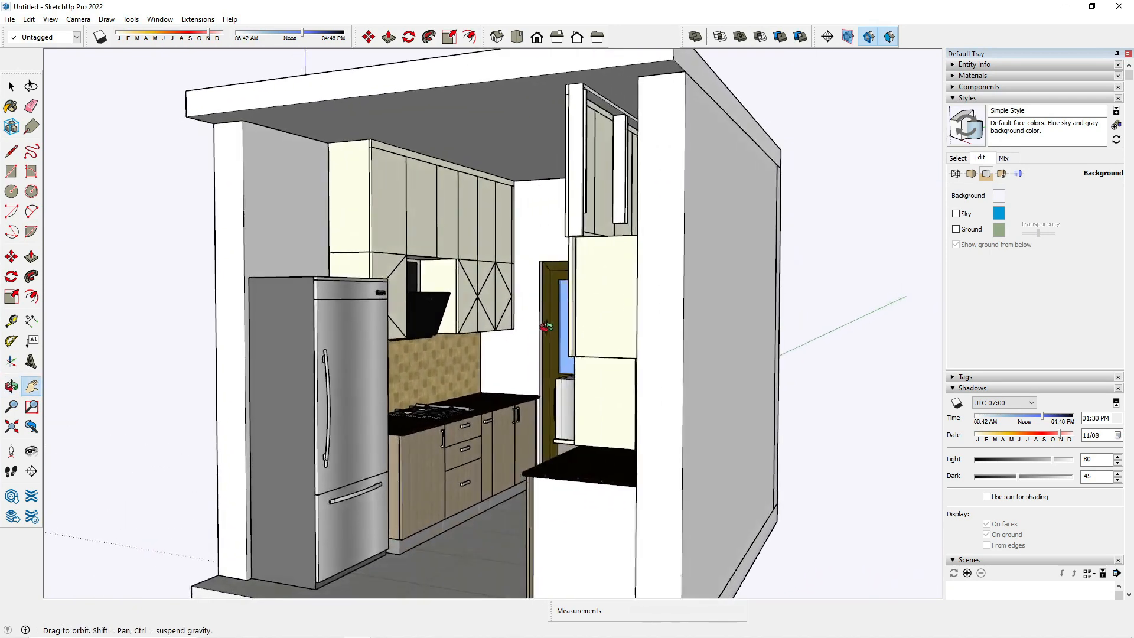
pyautogui.moveTo(557, 381); pyautogui.dragTo(562, 321)
pyautogui.scroll(-1, 562, 321)
pyautogui.moveTo(539, 262); pyautogui.dragTo(538, 290)
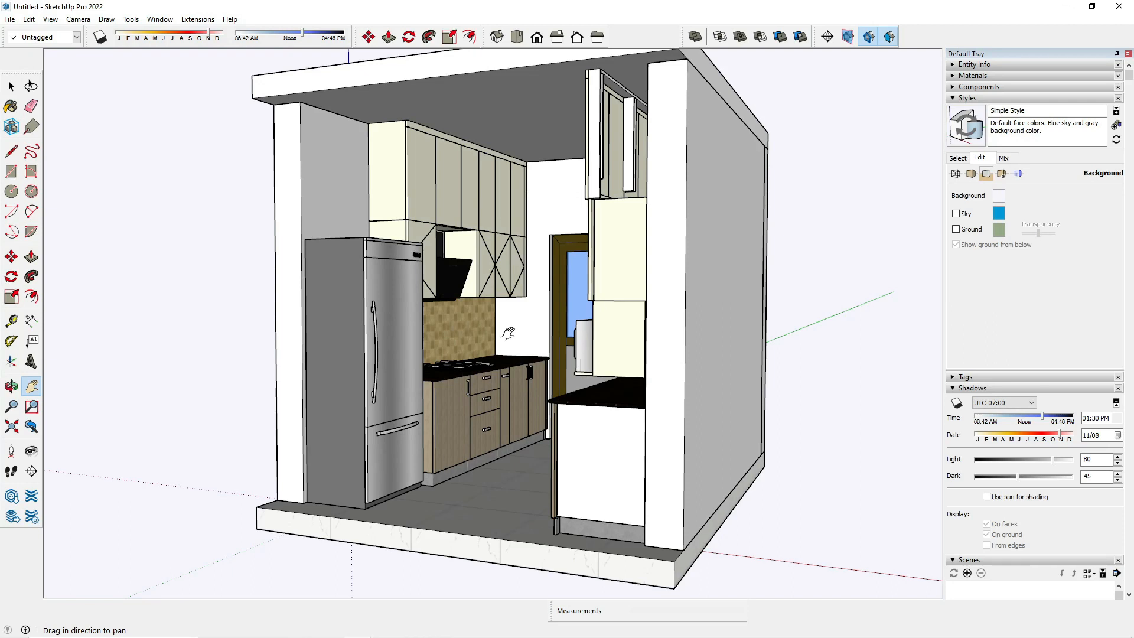
# Create a scene from the whole kitchen's corner perspective, saving the style changes as a new style
pyautogui.click(960, 98)
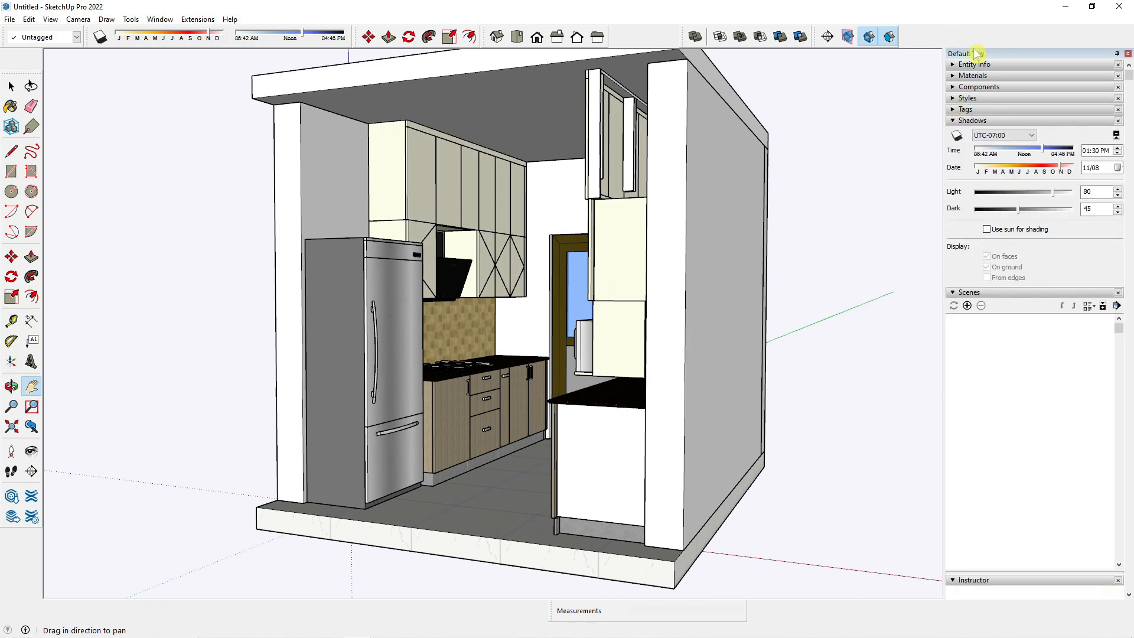
pyautogui.click(963, 121)
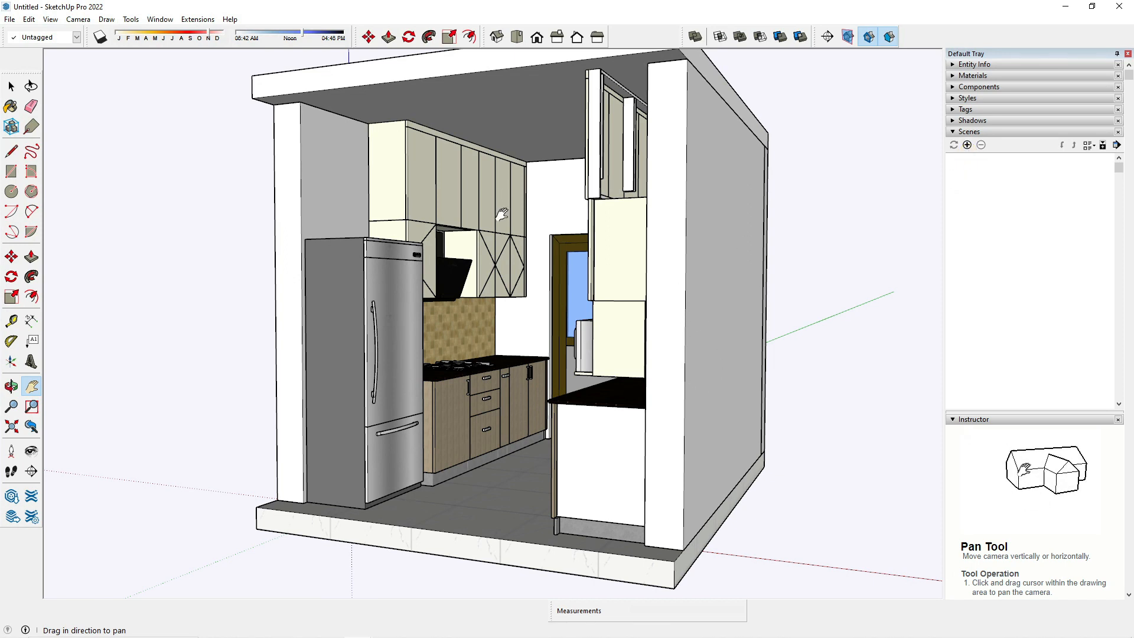
pyautogui.moveTo(502, 214); pyautogui.dragTo(495, 232)
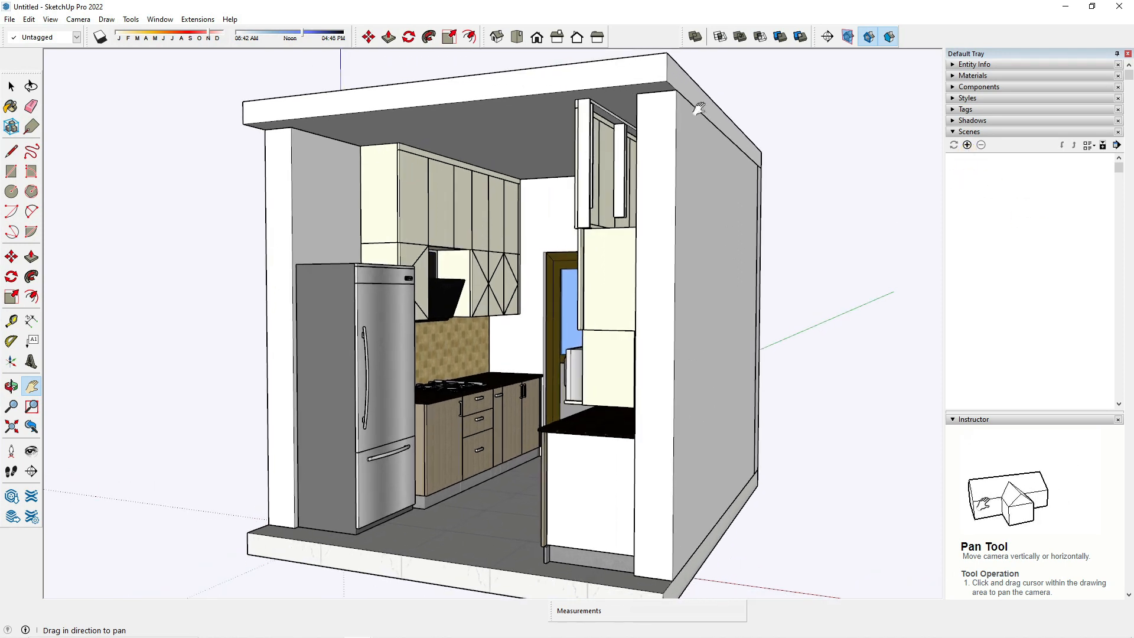
pyautogui.moveTo(635, 284); pyautogui.dragTo(628, 285, button='middle')
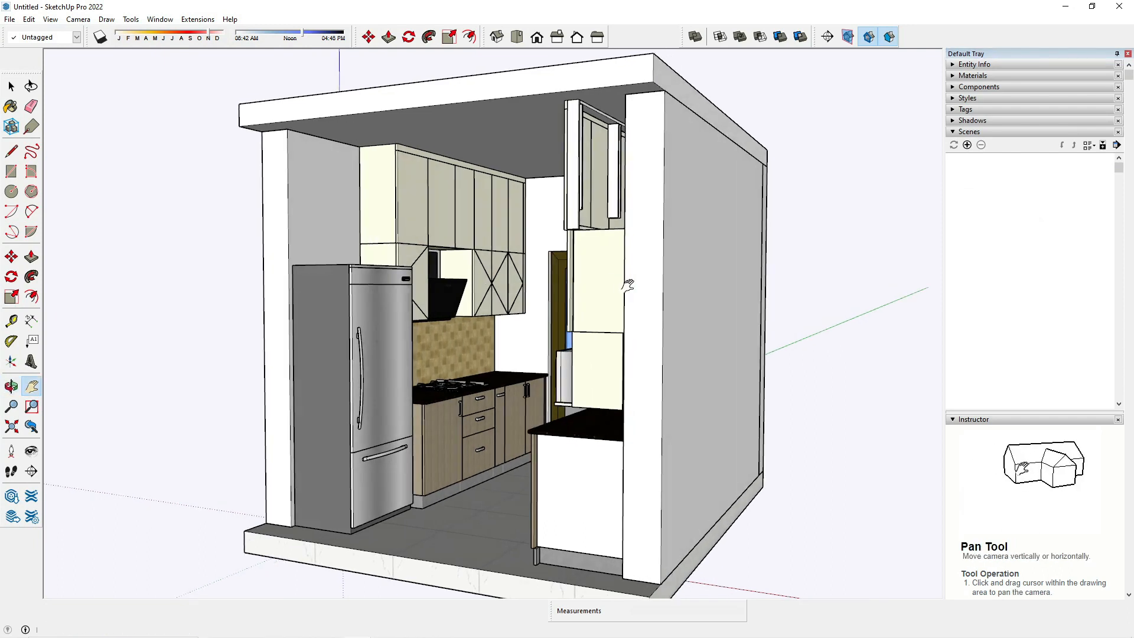
pyautogui.click(968, 145)
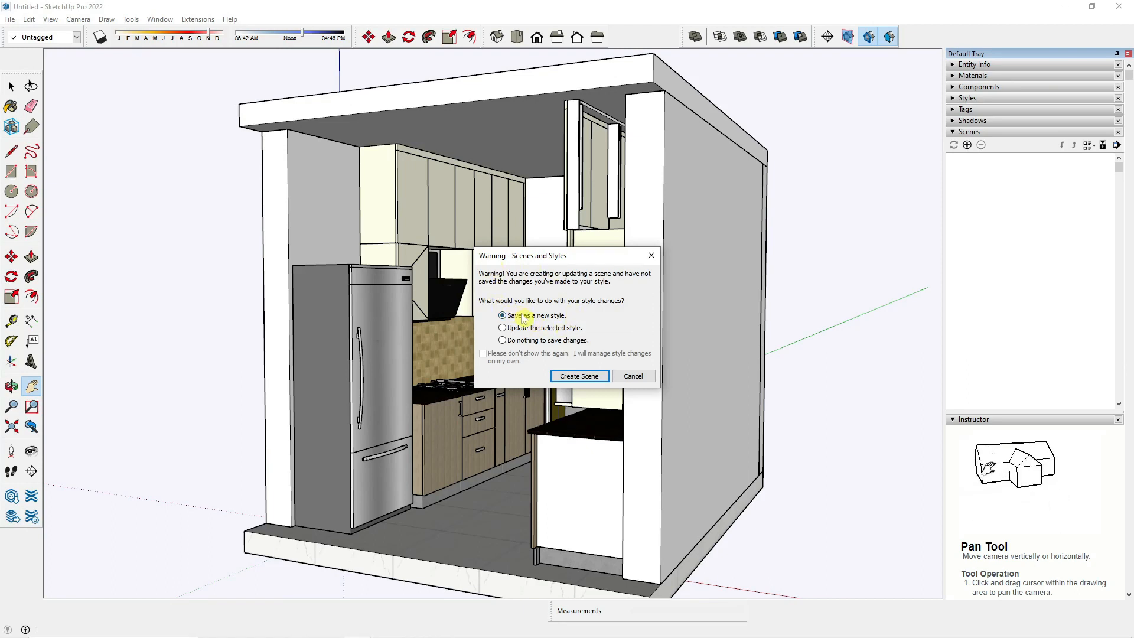
pyautogui.click(582, 377)
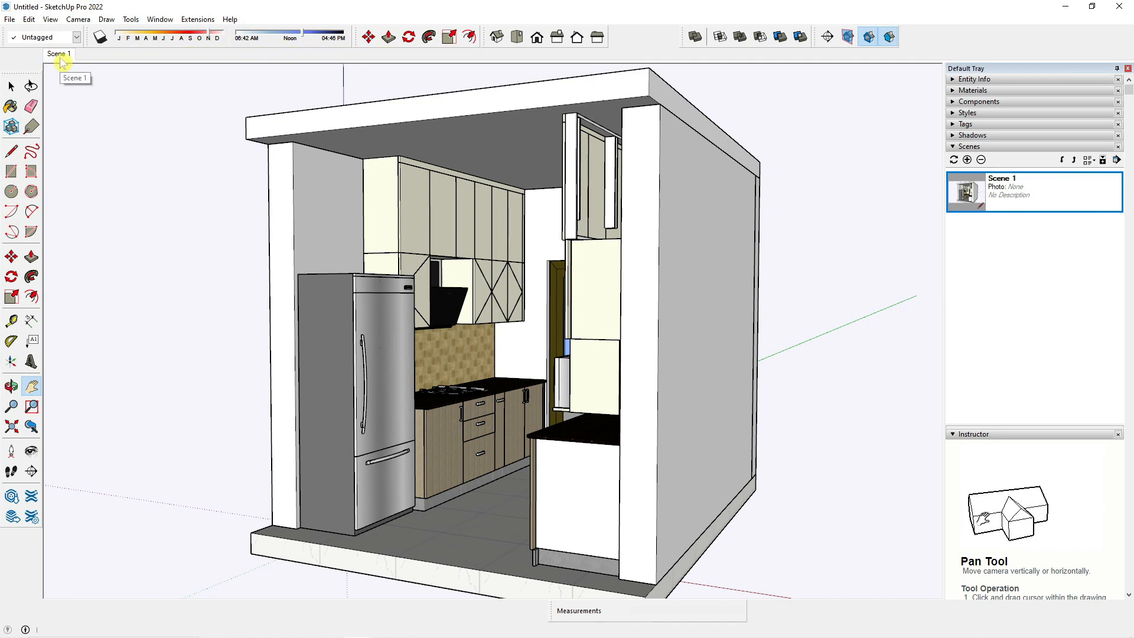
# Rename the perspective scene as "Pres" and enter "Pres" as its description
pyautogui.rightClick(1012, 199)
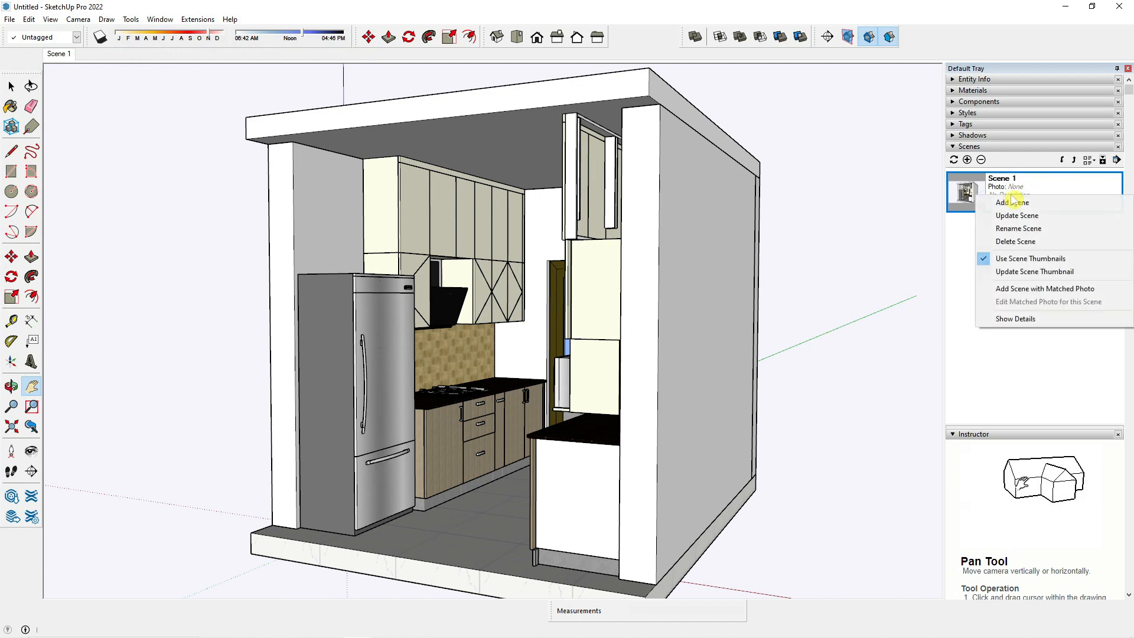
pyautogui.click(1023, 229)
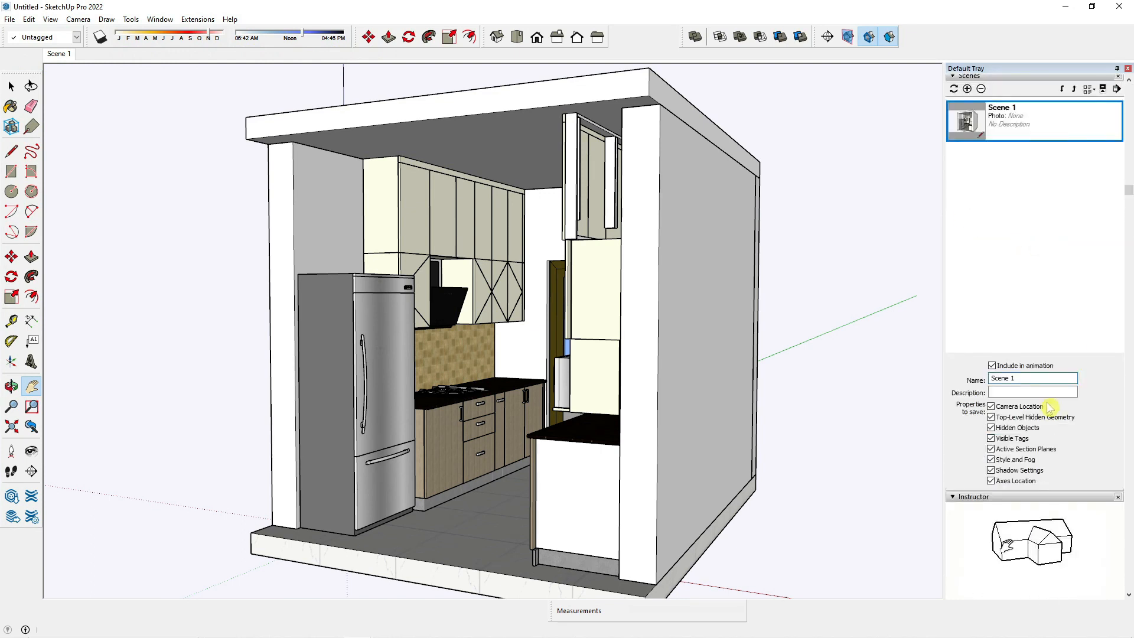
pyautogui.rightClick(1003, 135)
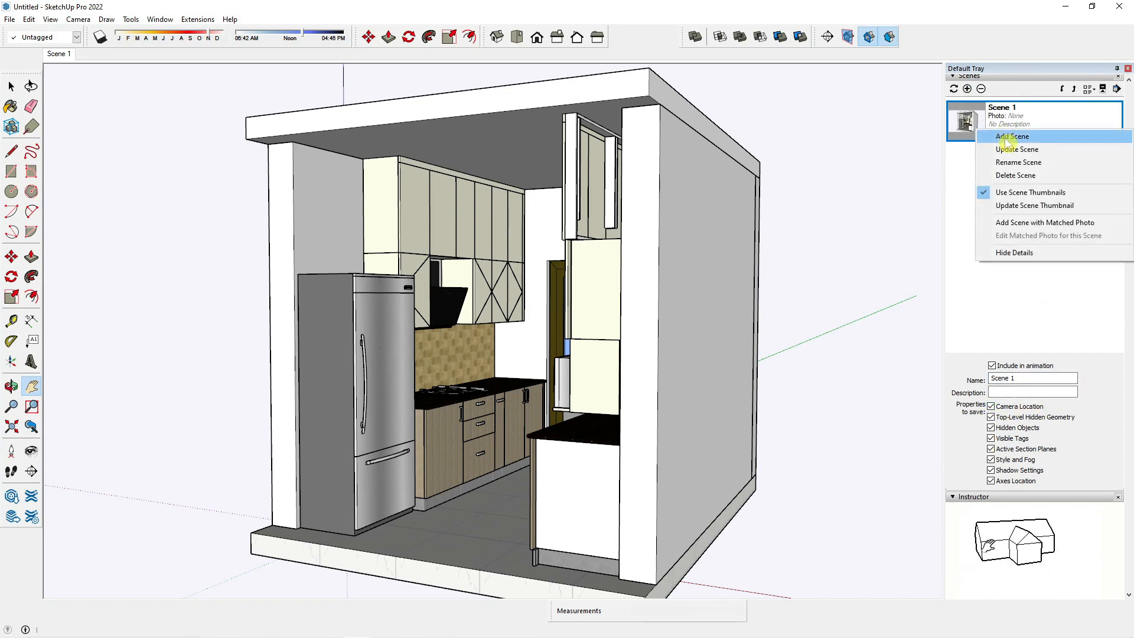
pyautogui.click(1008, 165)
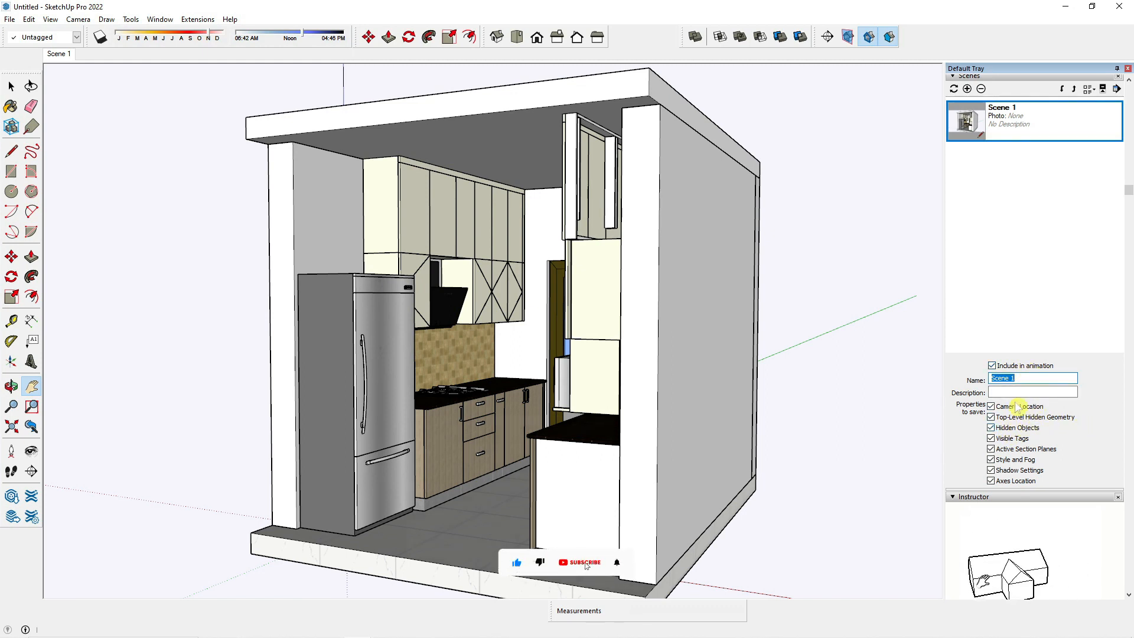
pyautogui.click(1029, 380)
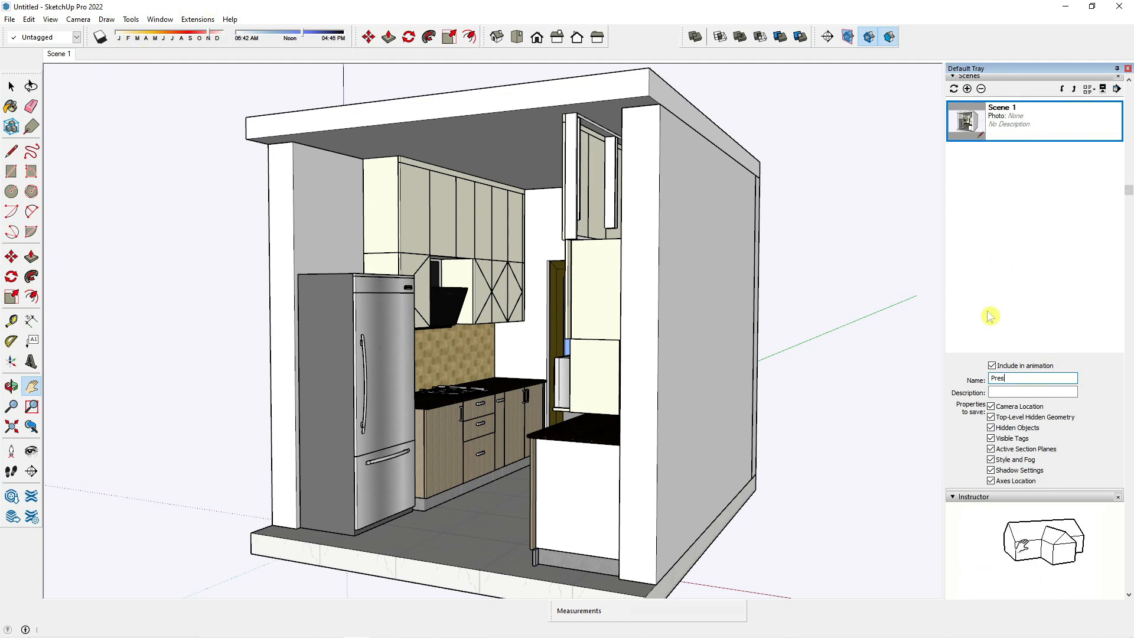
pyautogui.click(1008, 394)
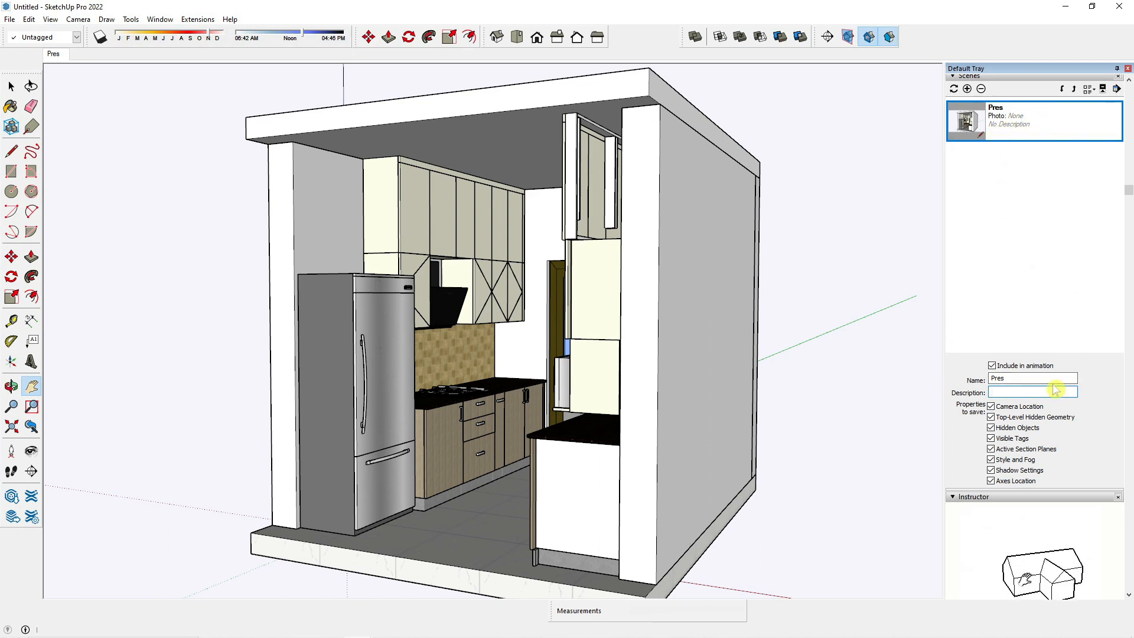
pyautogui.write('Pres')
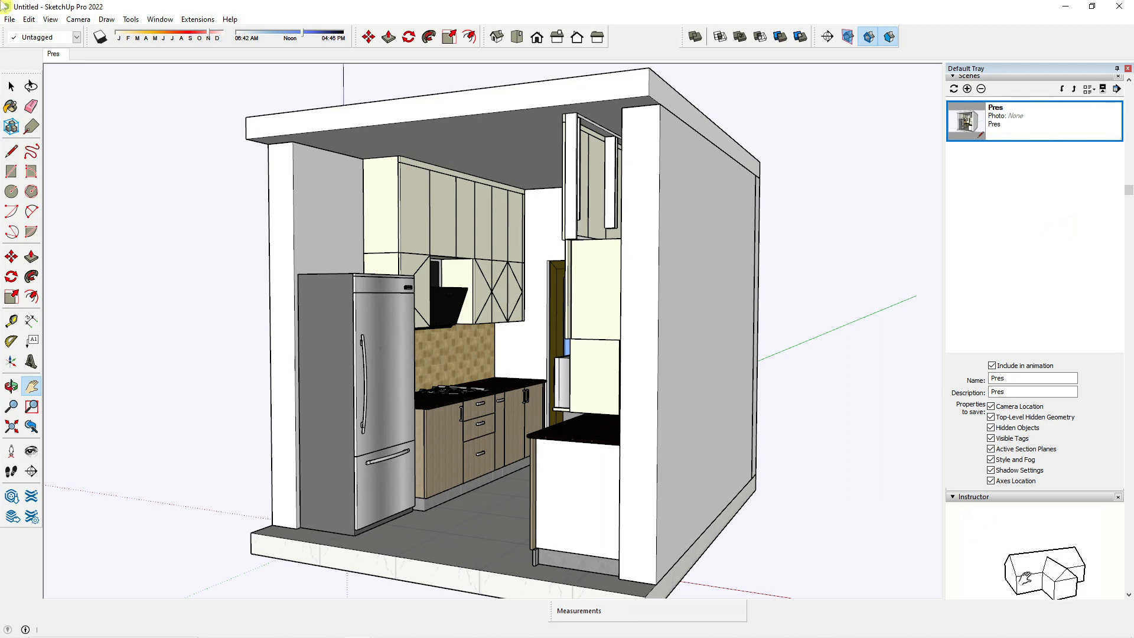
# Set the standard Front view with the whole kitchen in frame and add it as a second scene
pyautogui.click(538, 38)
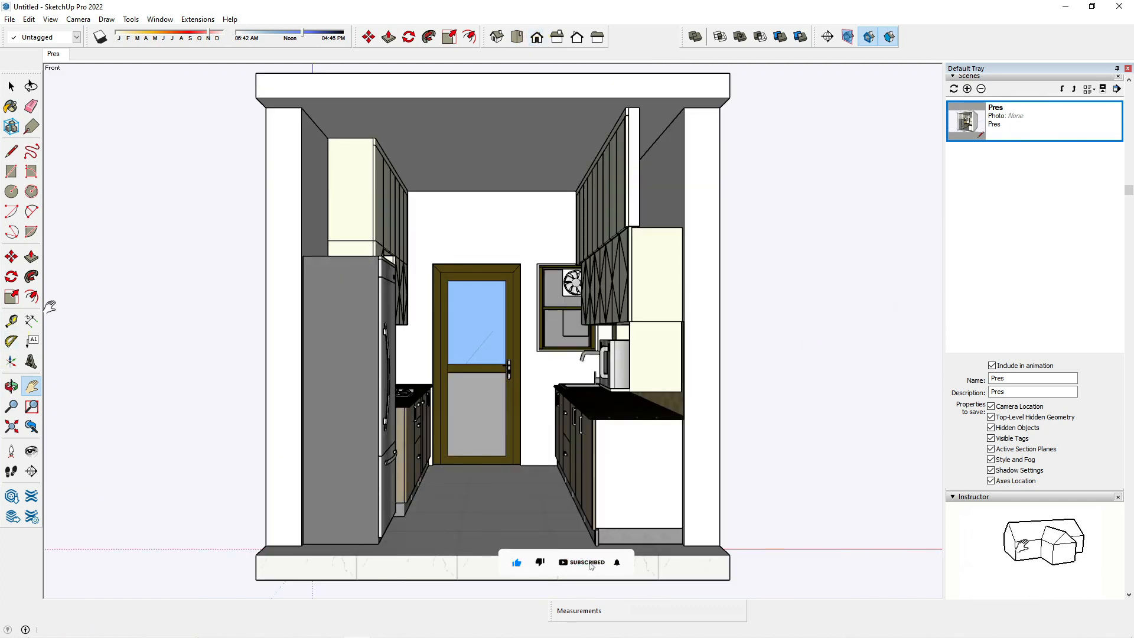
pyautogui.click(12, 427)
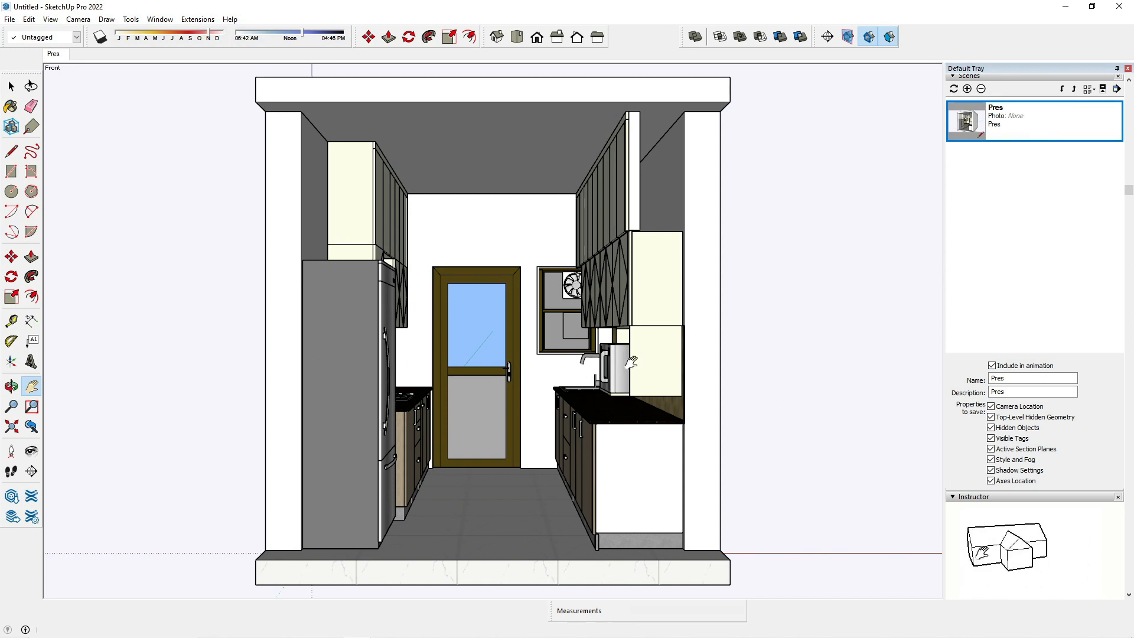
pyautogui.click(967, 89)
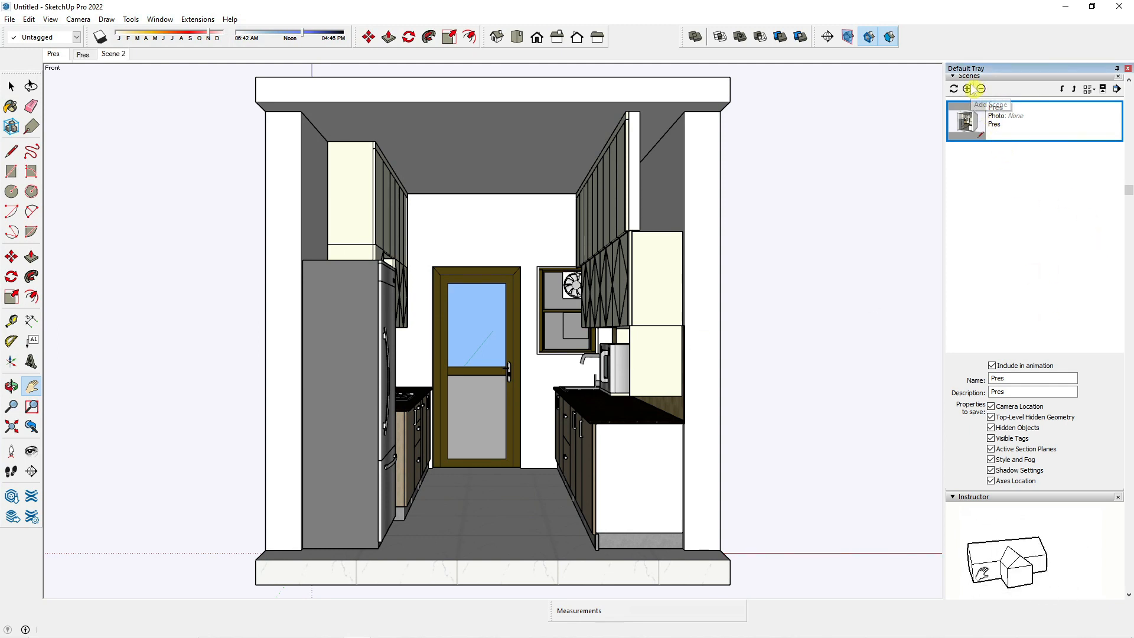
# Rename the second scene as "Front View"
pyautogui.click(1025, 378)
pyautogui.moveTo(1025, 379); pyautogui.dragTo(960, 385)
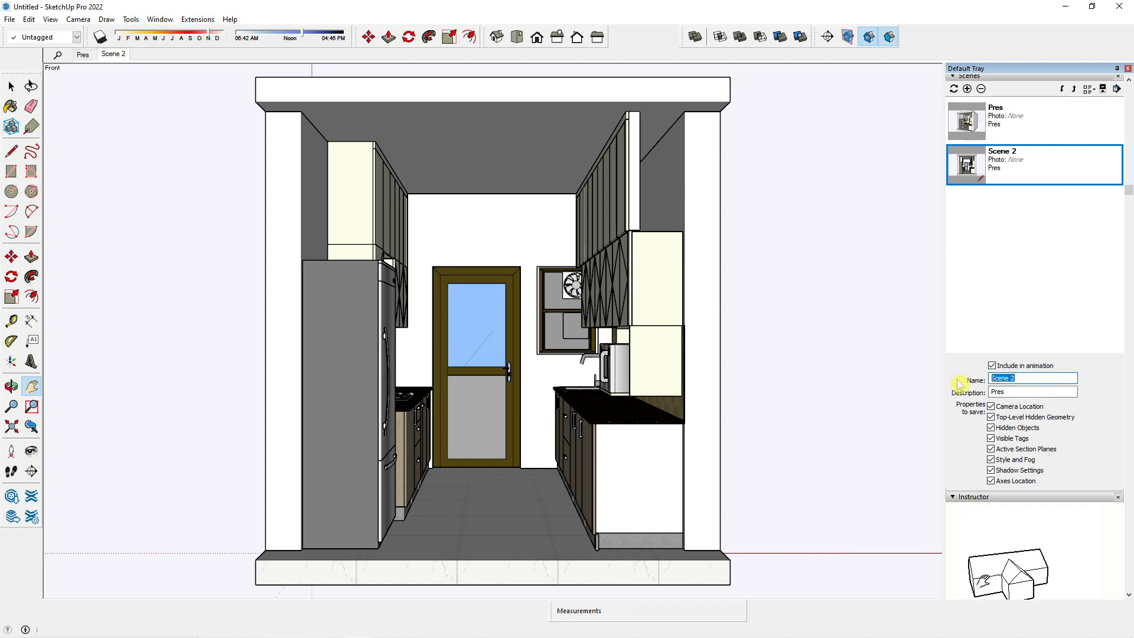
pyautogui.write('Front V')
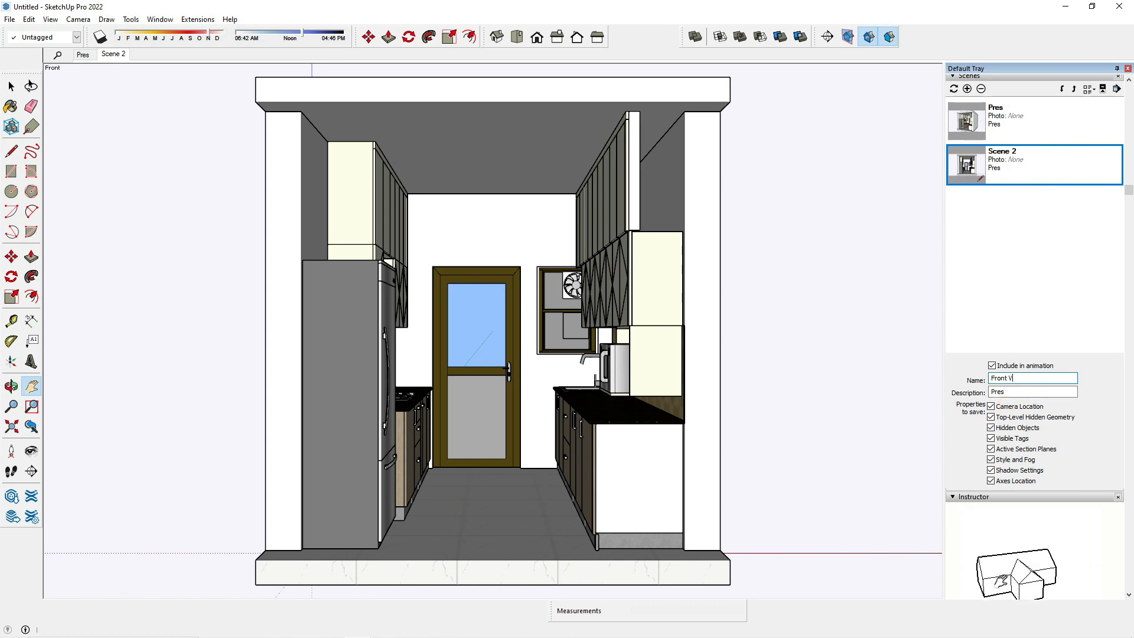
pyautogui.write('iew')
pyautogui.press('Tab')
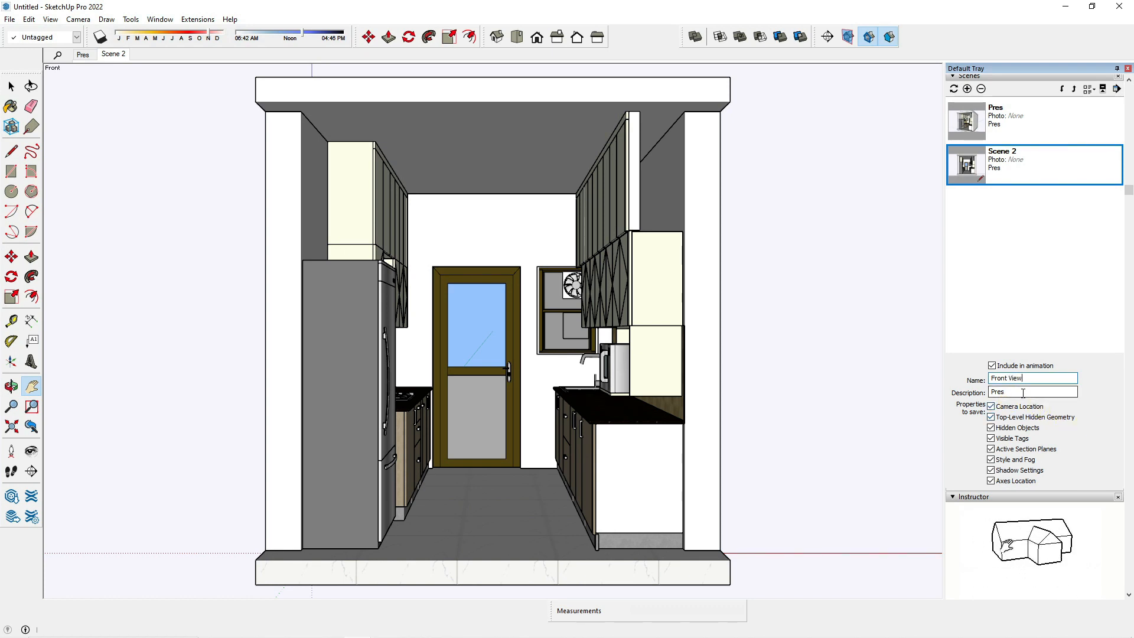
pyautogui.click(1008, 280)
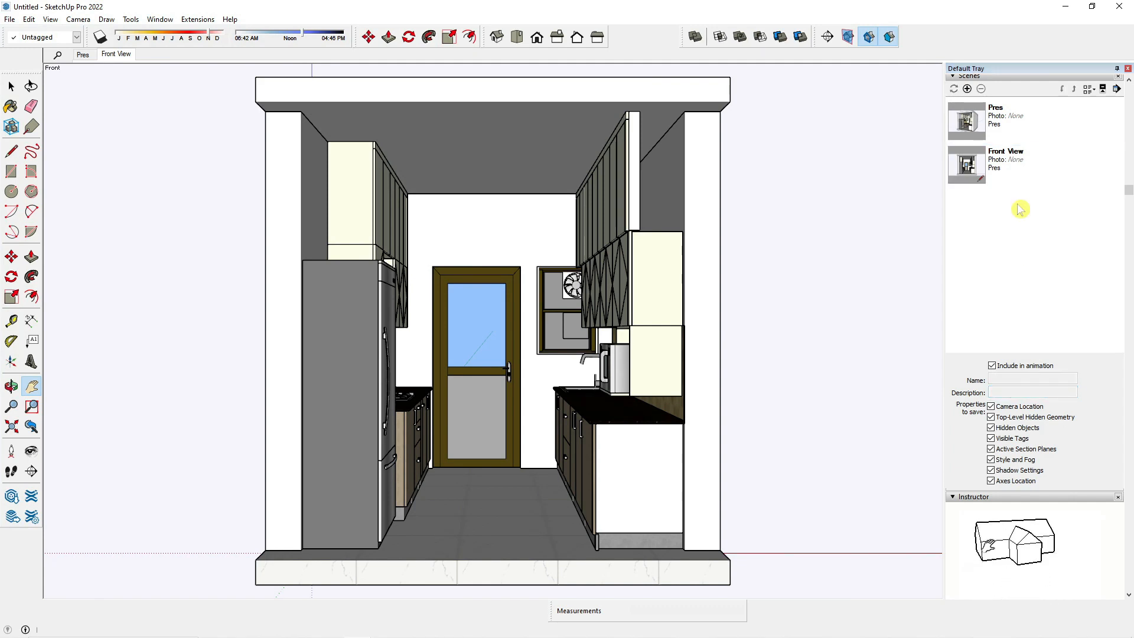
# Set the standard Top view with the whole model in frame and hide the ceiling slab covering the kitchen
pyautogui.click(521, 43)
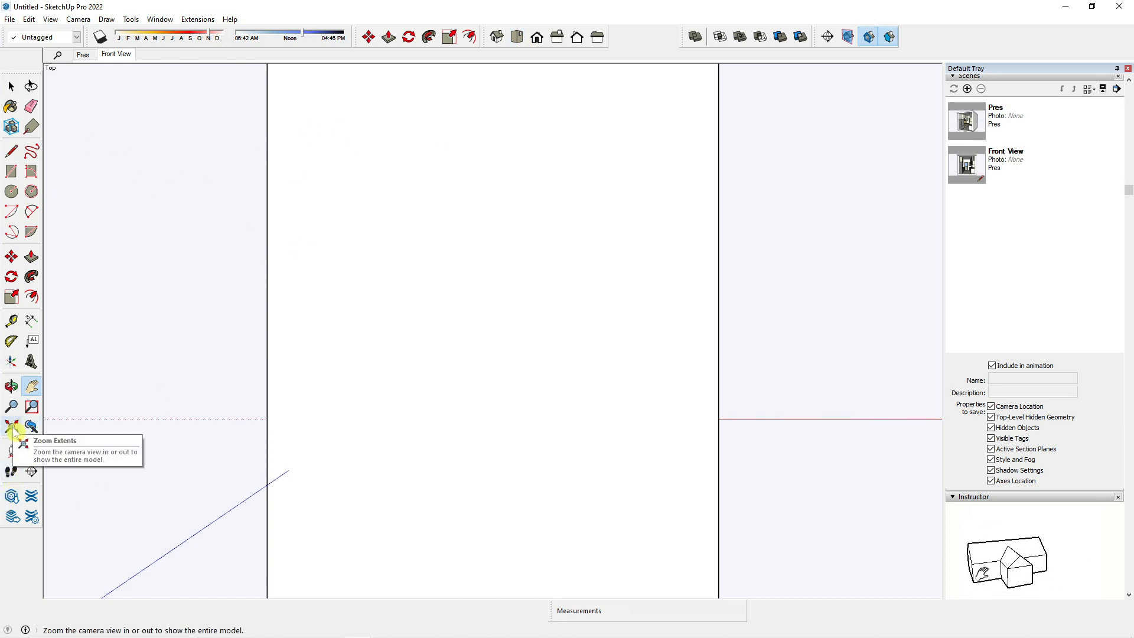
pyautogui.click(12, 430)
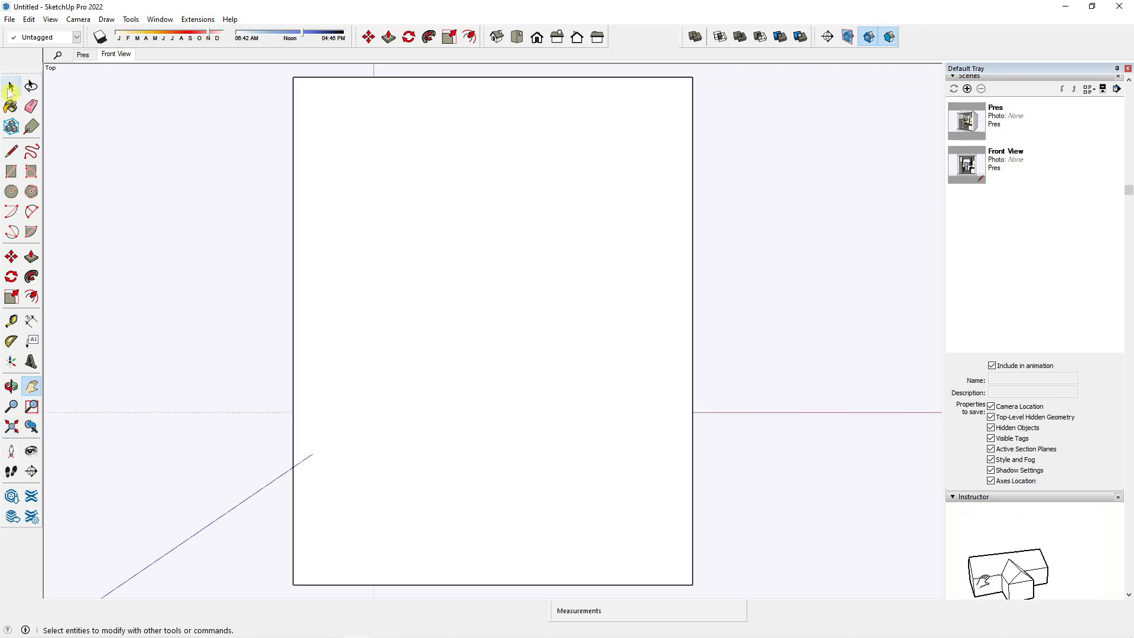
pyautogui.click(10, 88)
pyautogui.rightClick(425, 189)
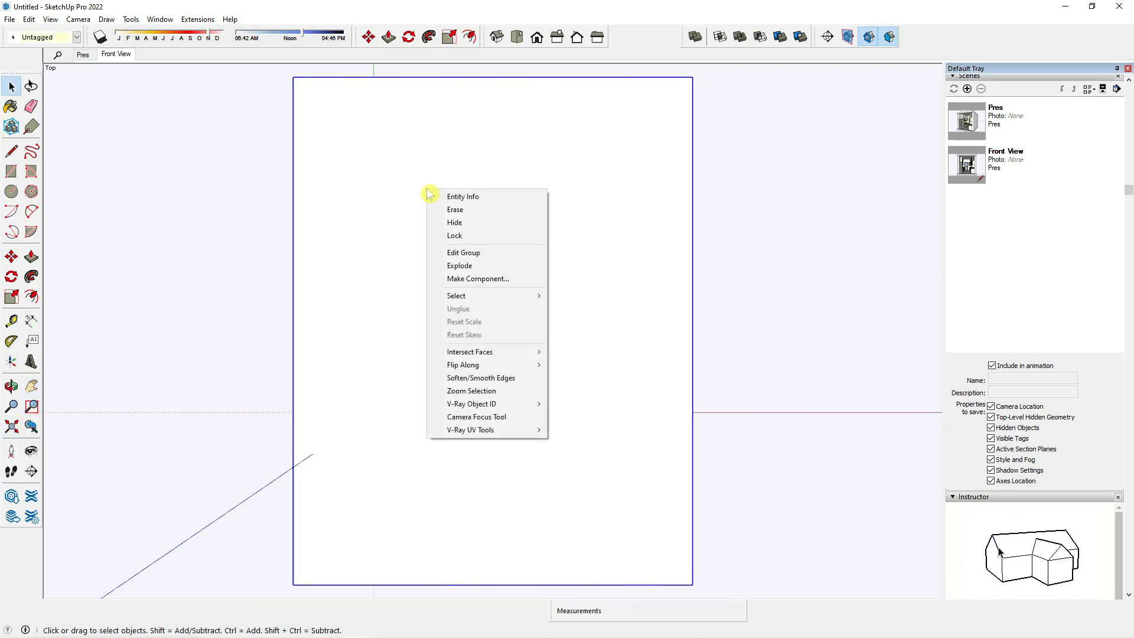
pyautogui.click(459, 227)
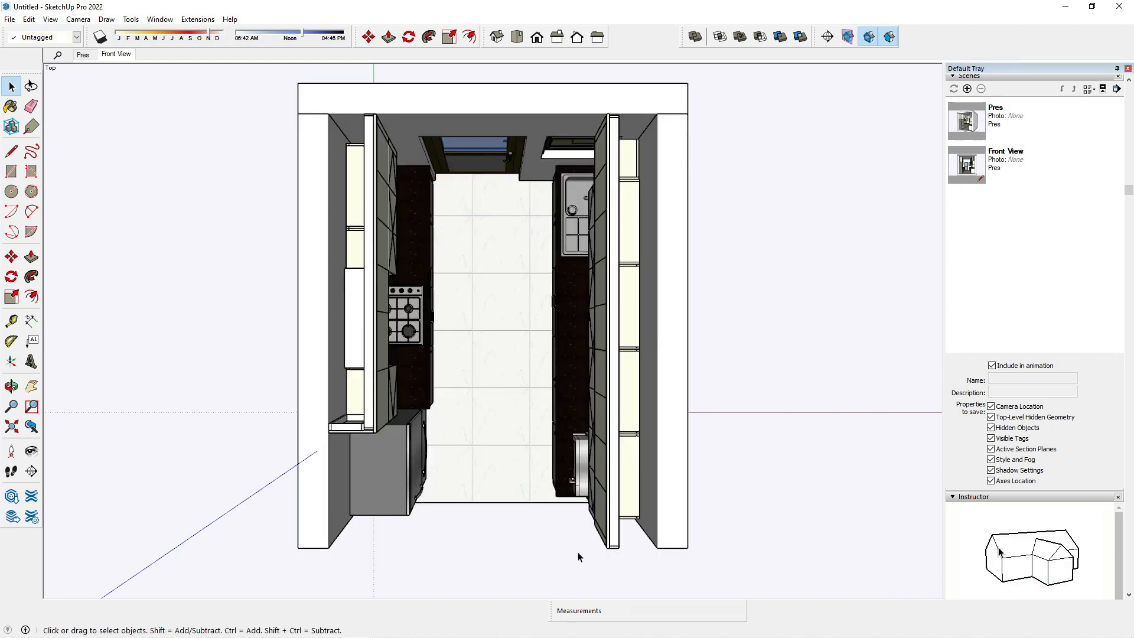
# Unhide all hidden geometry, and hide the ceiling slab again
pyautogui.click(13, 19)
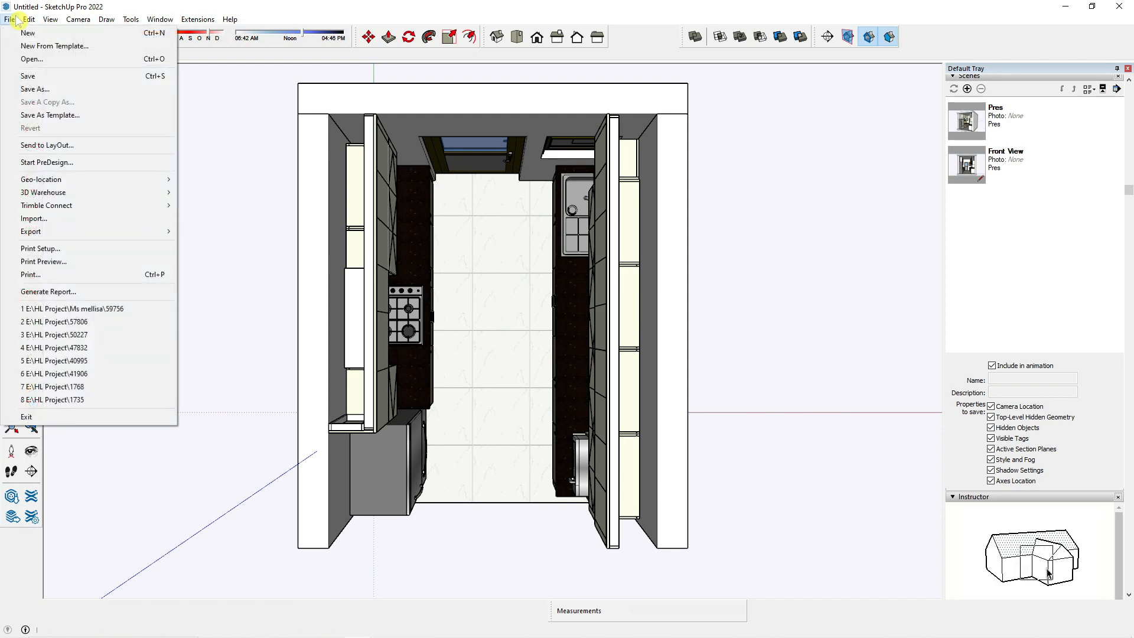
pyautogui.moveTo(28, 20)
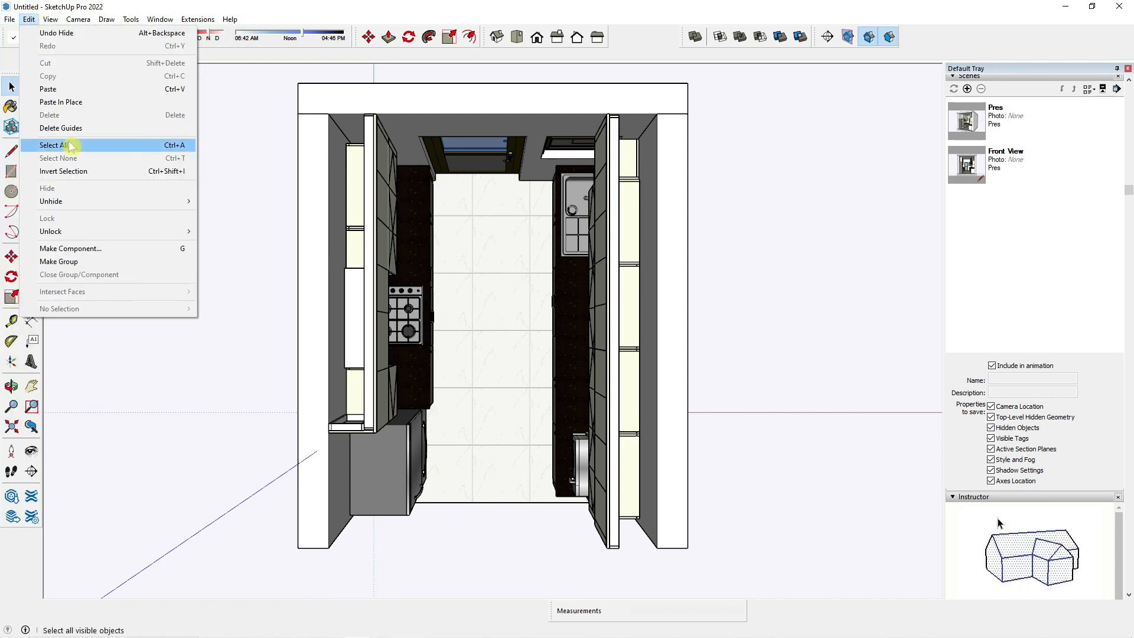
pyautogui.moveTo(81, 203)
pyautogui.click(237, 227)
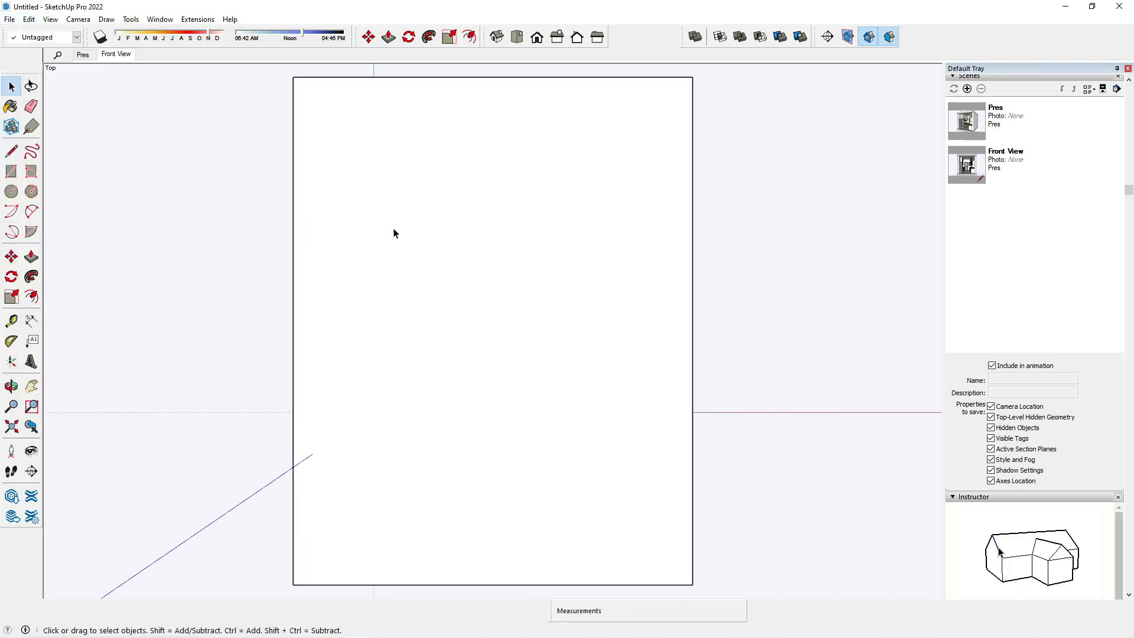
pyautogui.rightClick(424, 222)
pyautogui.click(467, 254)
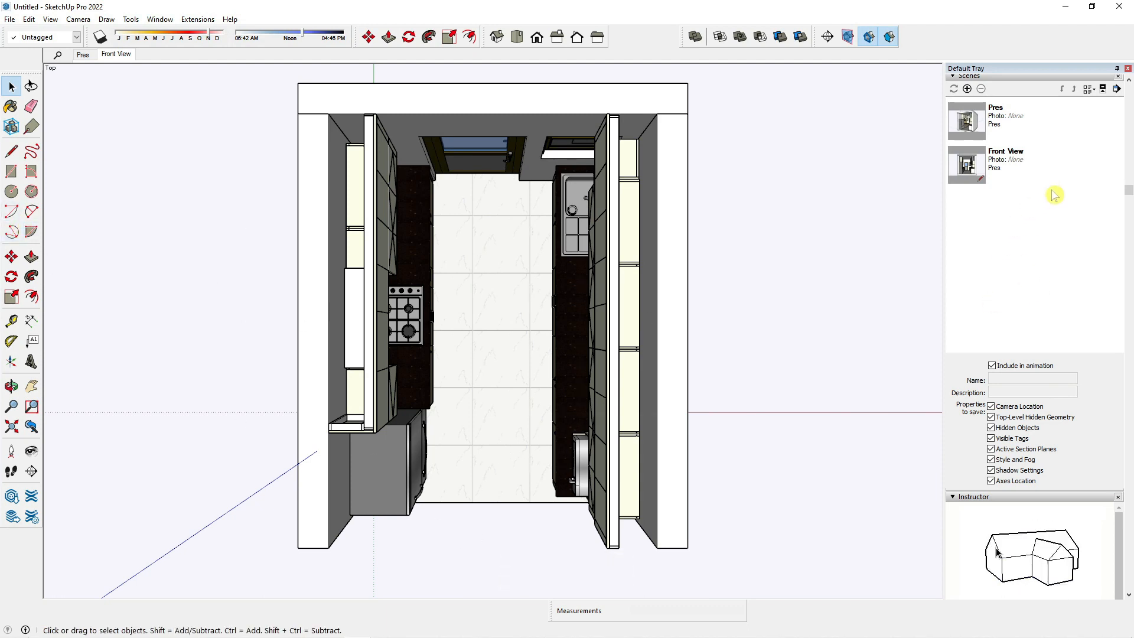
# Add a scene from the open top-down view of the kitchen and name it "TOP View"
pyautogui.click(969, 89)
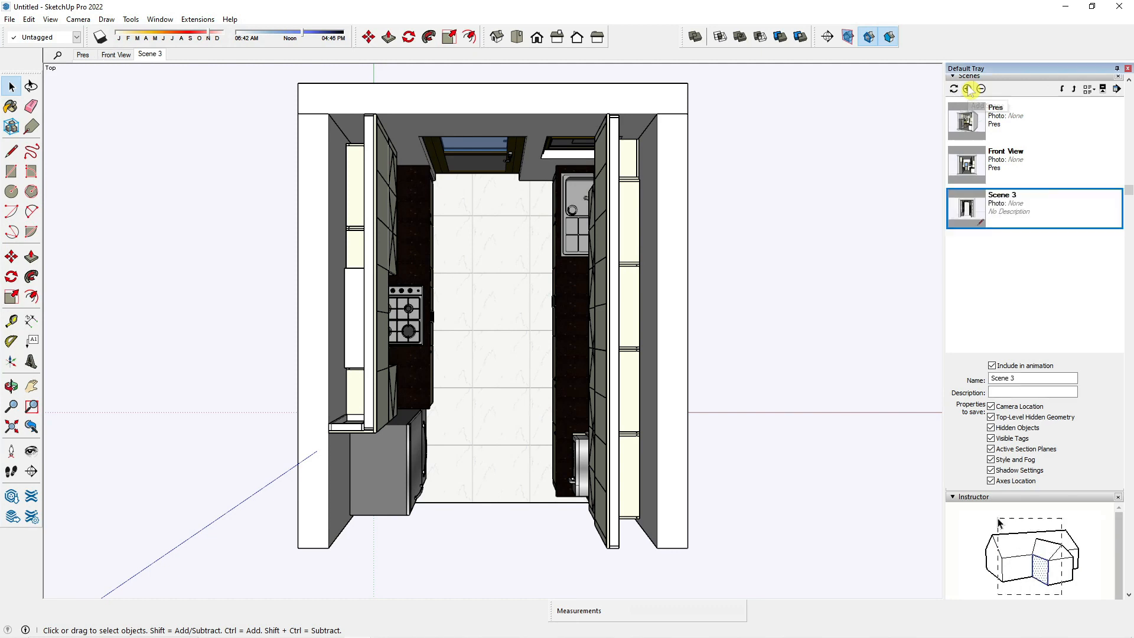
pyautogui.tripleClick(1022, 380)
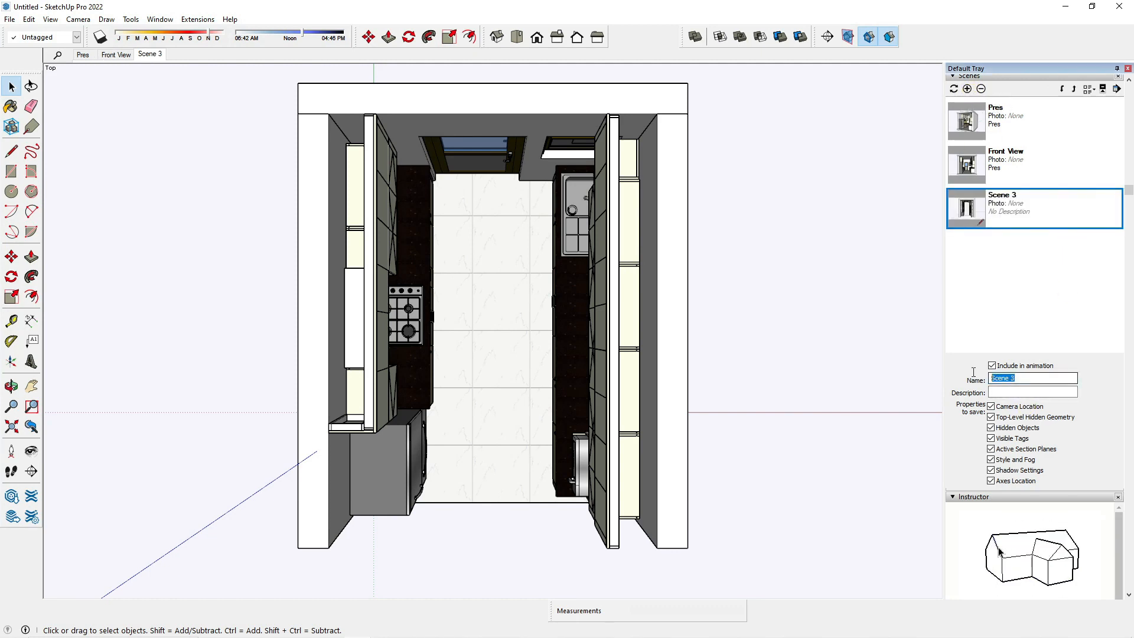
pyautogui.write('T')
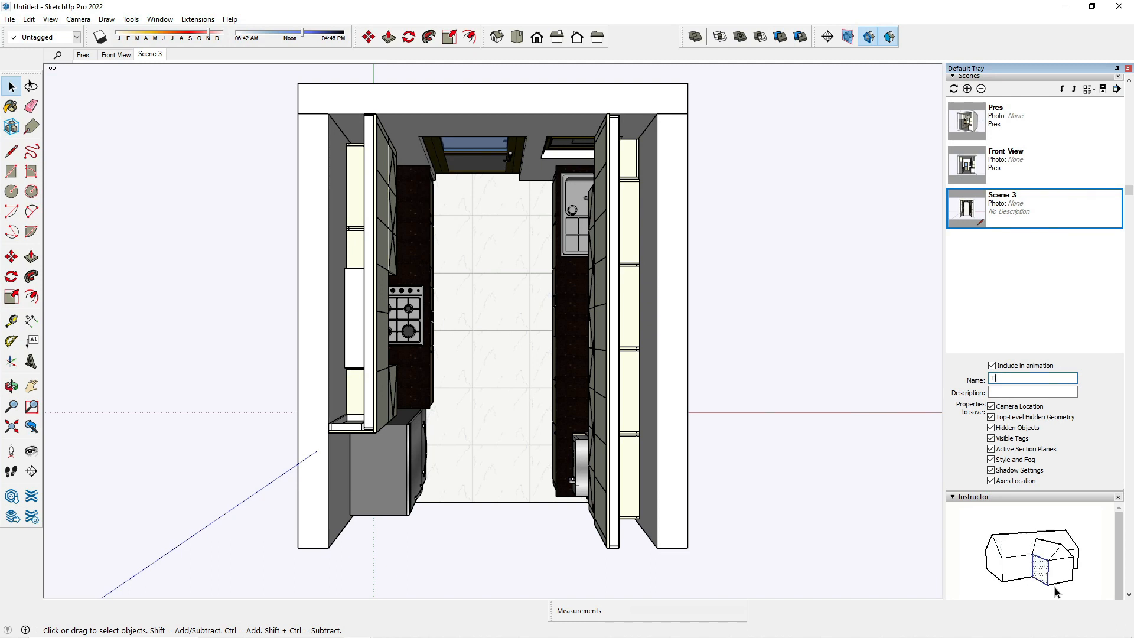
pyautogui.write('OP View')
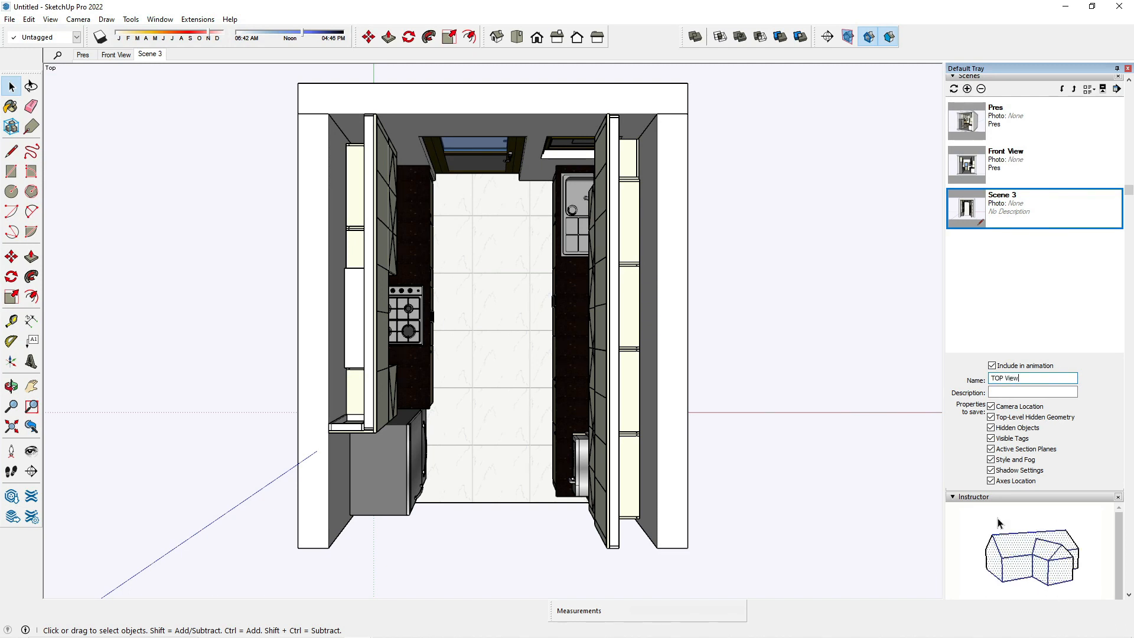
pyautogui.press('Return')
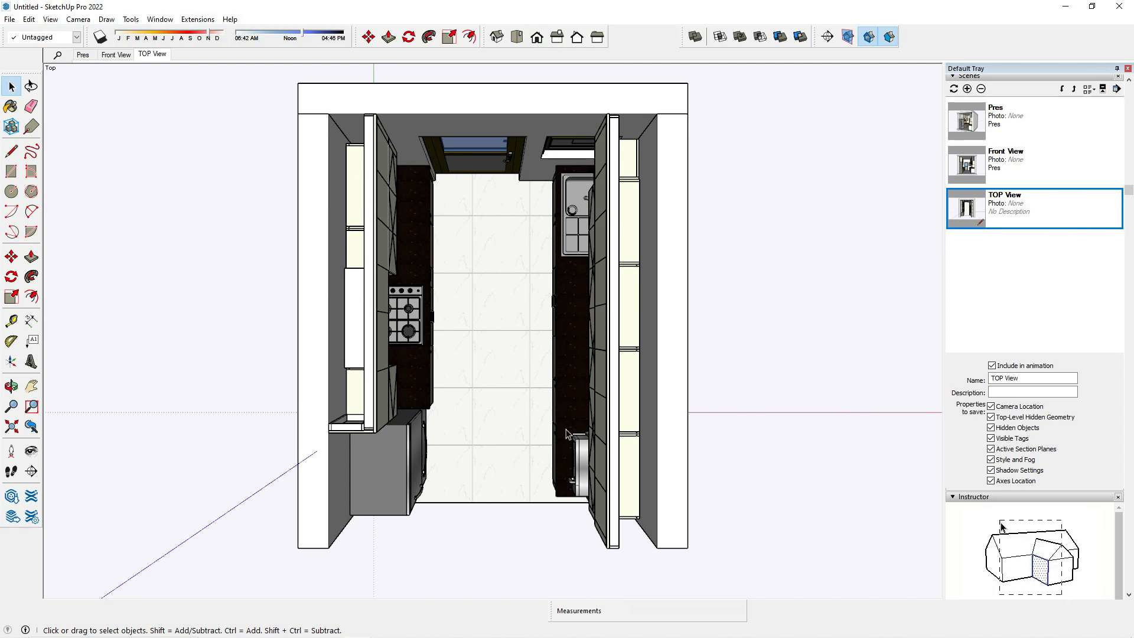
# Try the standard Back view, and set the Right view with the whole kitchen in frame
pyautogui.click(576, 37)
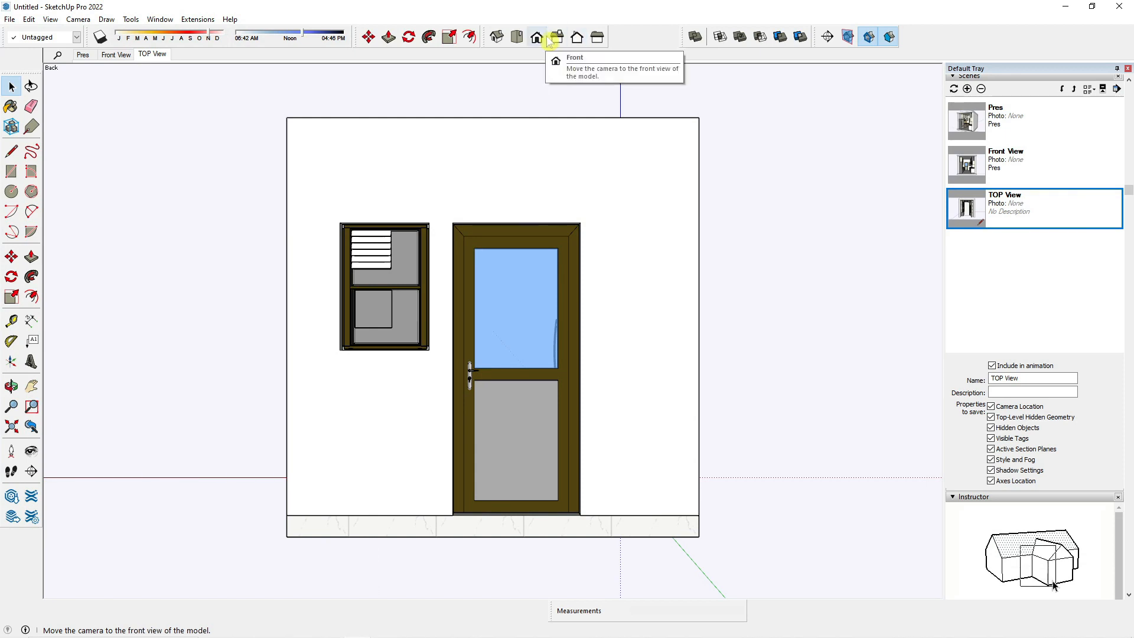
pyautogui.click(558, 38)
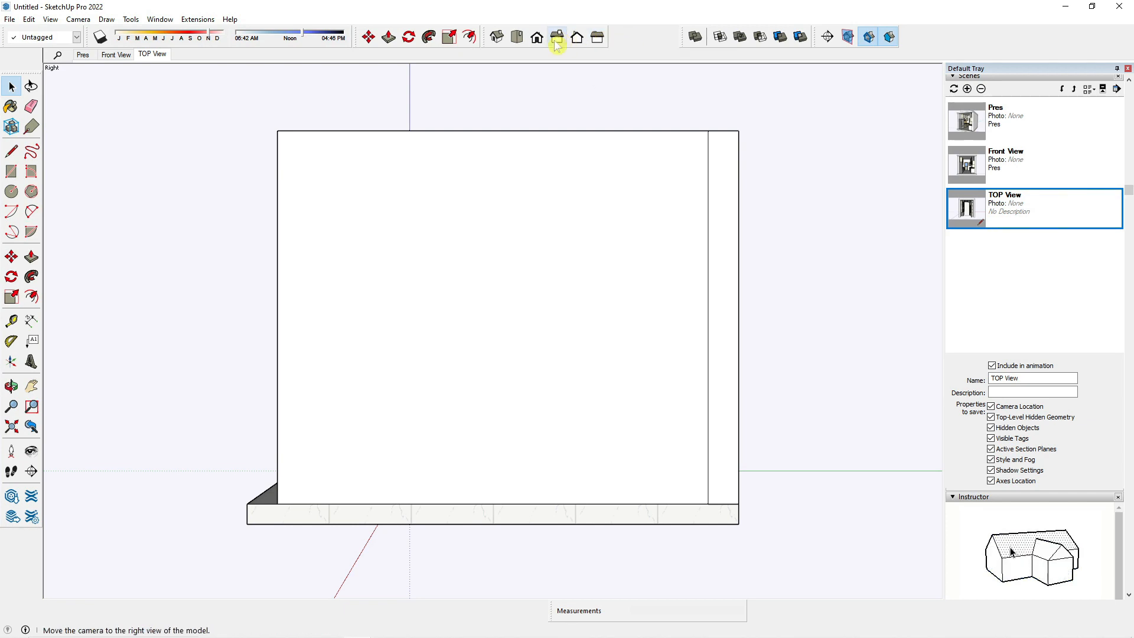
pyautogui.click(11, 432)
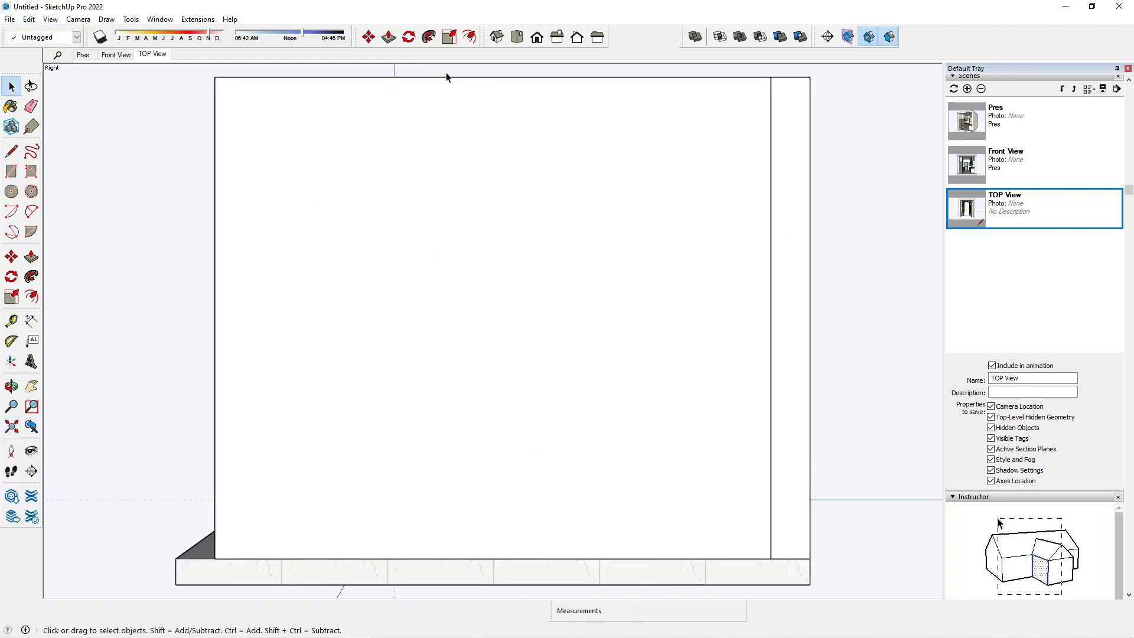
# Unhide all hidden geometry and hide the outer wall that covers the kitchen interior in the Right view
pyautogui.click(32, 20)
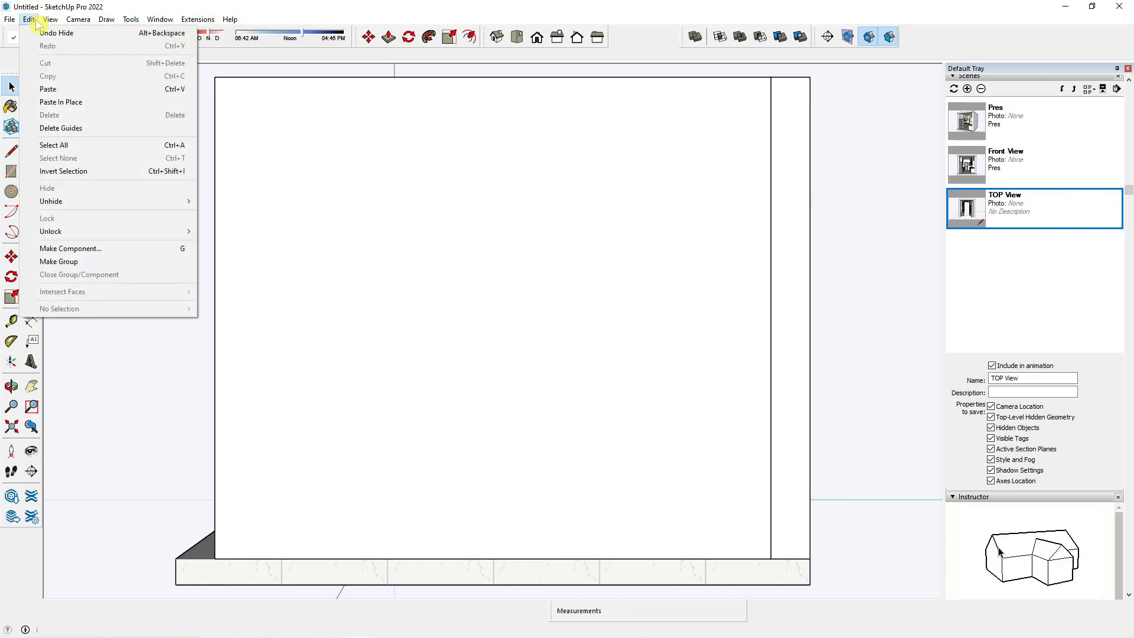
pyautogui.moveTo(88, 202)
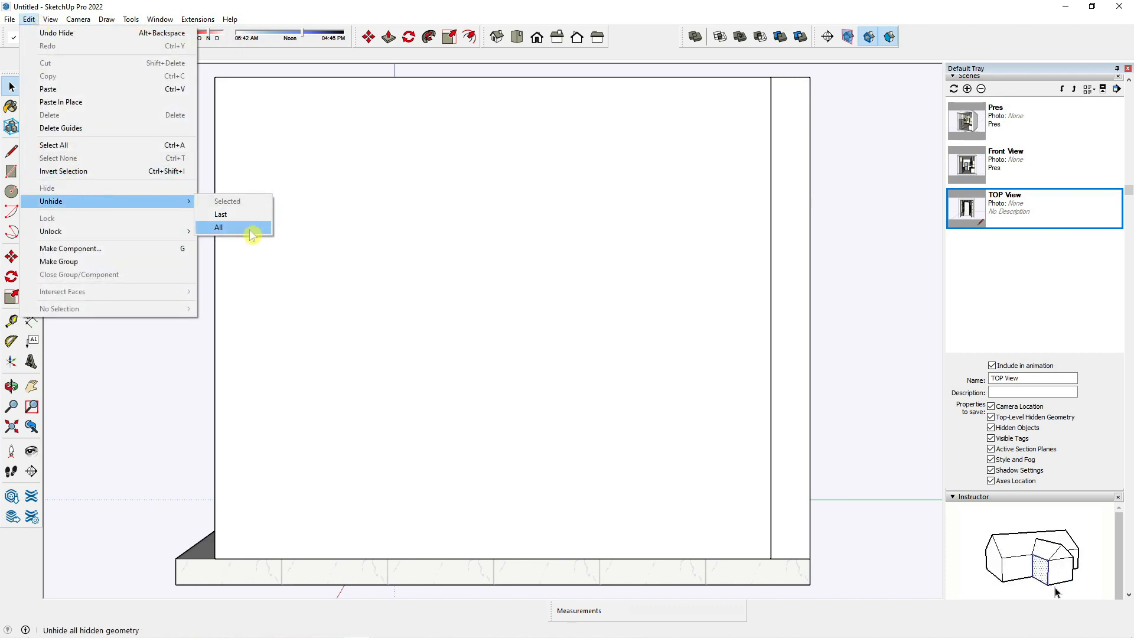
pyautogui.click(251, 229)
pyautogui.rightClick(466, 157)
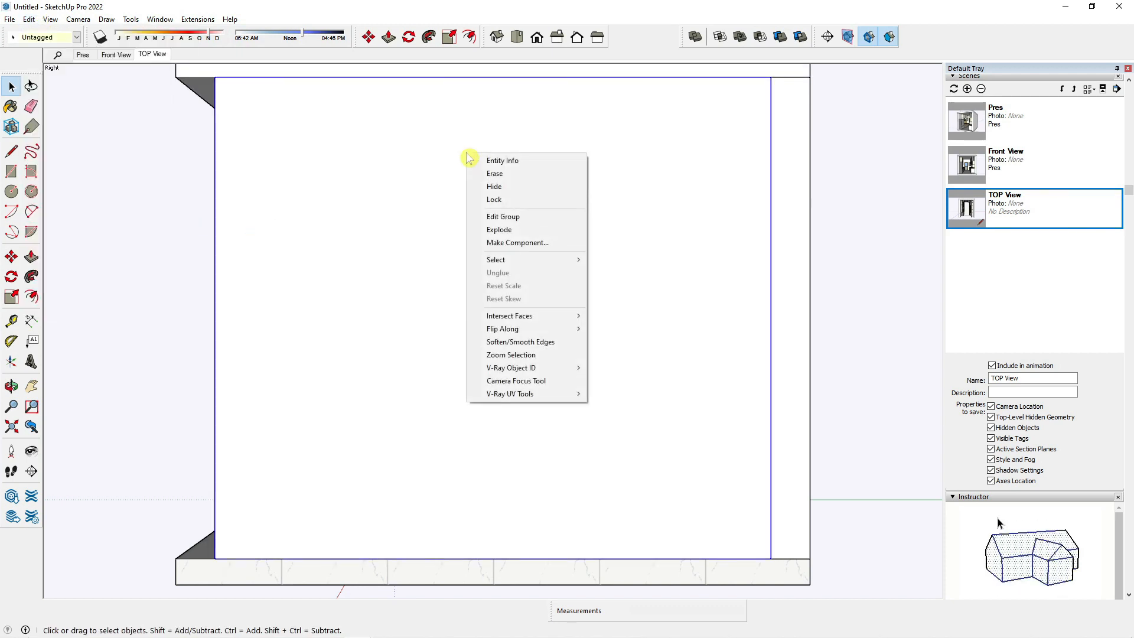
pyautogui.click(520, 187)
# Hide the three near-side base units, the tiled backsplash, and the wall and loft cabinets above, except the microwave cabinet
pyautogui.click(258, 502)
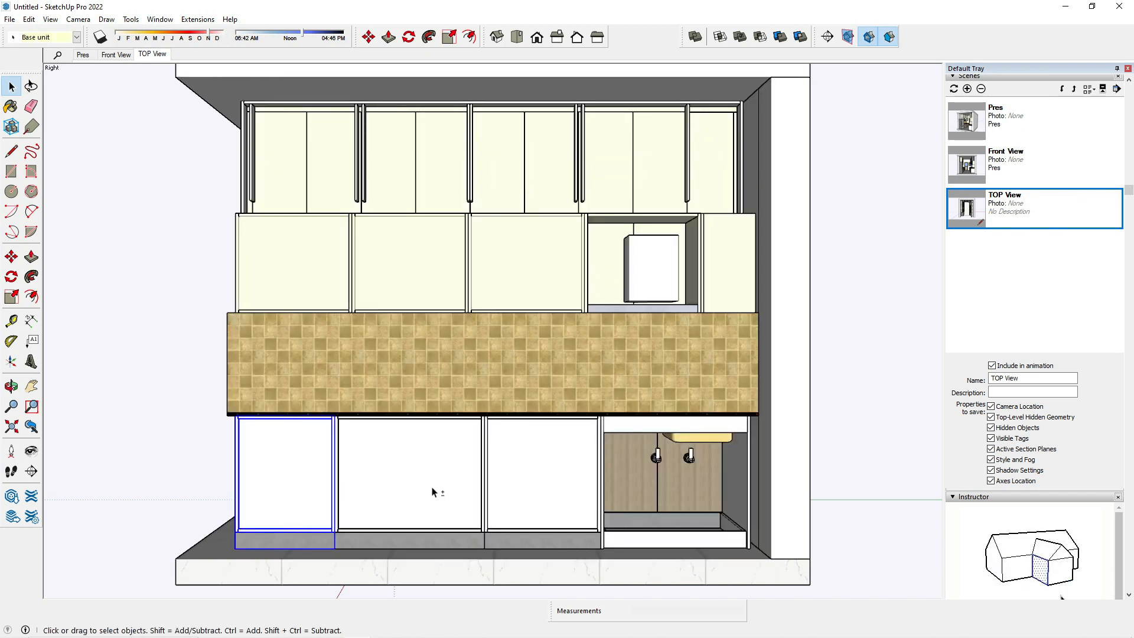
pyautogui.keyDown('shift'); pyautogui.click(435, 494); pyautogui.keyUp('shift')
pyautogui.keyDown('shift'); pyautogui.click(534, 494); pyautogui.keyUp('shift')
pyautogui.keyDown('shift'); pyautogui.click(671, 380); pyautogui.keyUp('shift')
pyautogui.keyDown('shift'); pyautogui.click(264, 270); pyautogui.keyUp('shift')
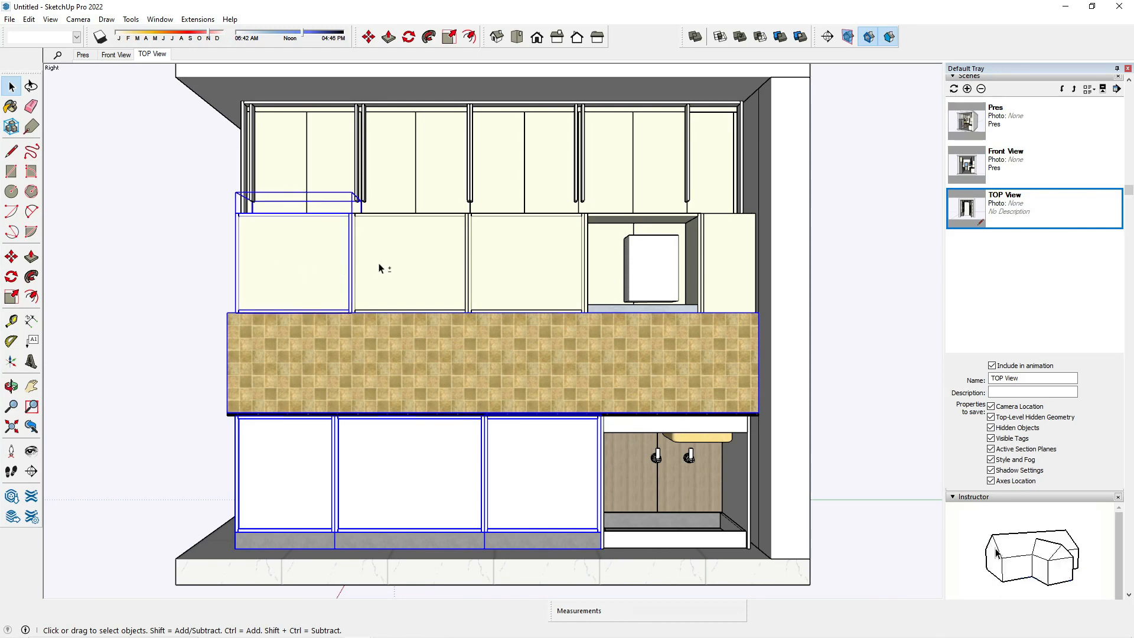
pyautogui.keyDown('shift'); pyautogui.click(381, 268); pyautogui.keyUp('shift')
pyautogui.keyDown('shift'); pyautogui.click(519, 267); pyautogui.keyUp('shift')
pyautogui.keyDown('shift'); pyautogui.click(726, 268); pyautogui.keyUp('shift')
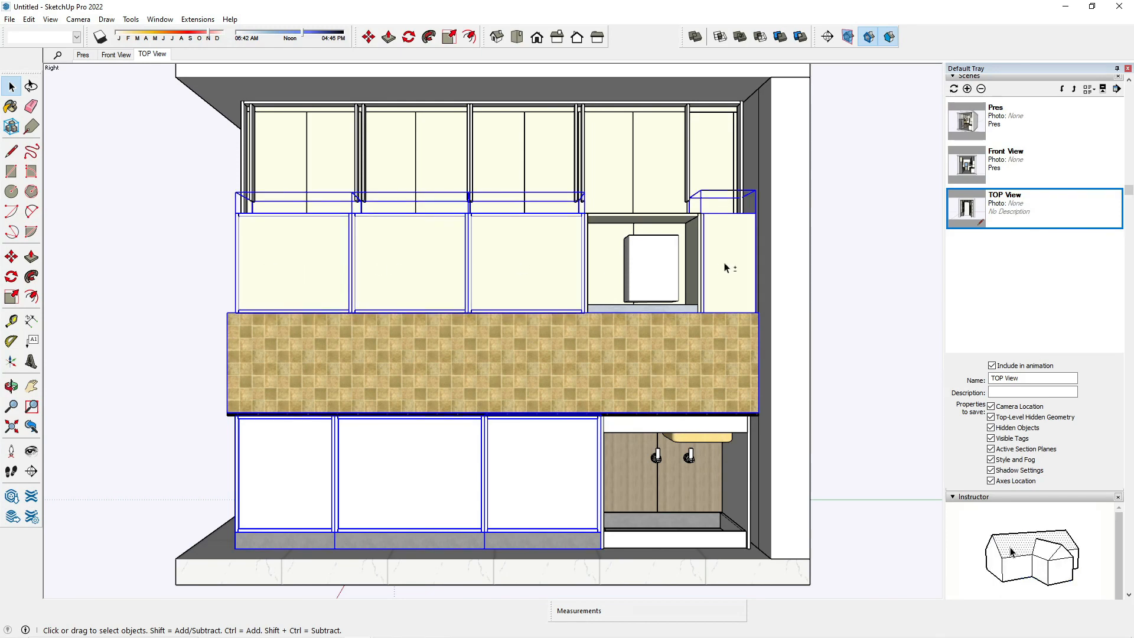
pyautogui.keyDown('shift'); pyautogui.click(302, 183); pyautogui.keyUp('shift')
pyautogui.keyDown('shift'); pyautogui.click(413, 183); pyautogui.keyUp('shift')
pyautogui.keyDown('shift'); pyautogui.click(514, 180); pyautogui.keyUp('shift')
pyautogui.keyDown('shift'); pyautogui.click(636, 181); pyautogui.keyUp('shift')
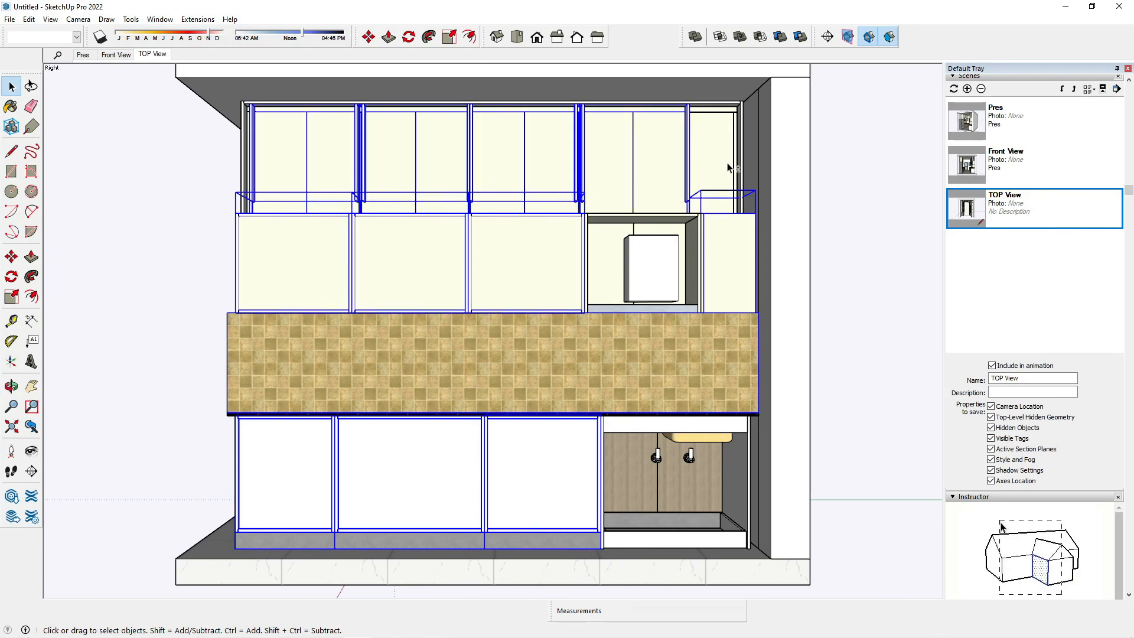
pyautogui.rightClick(532, 145)
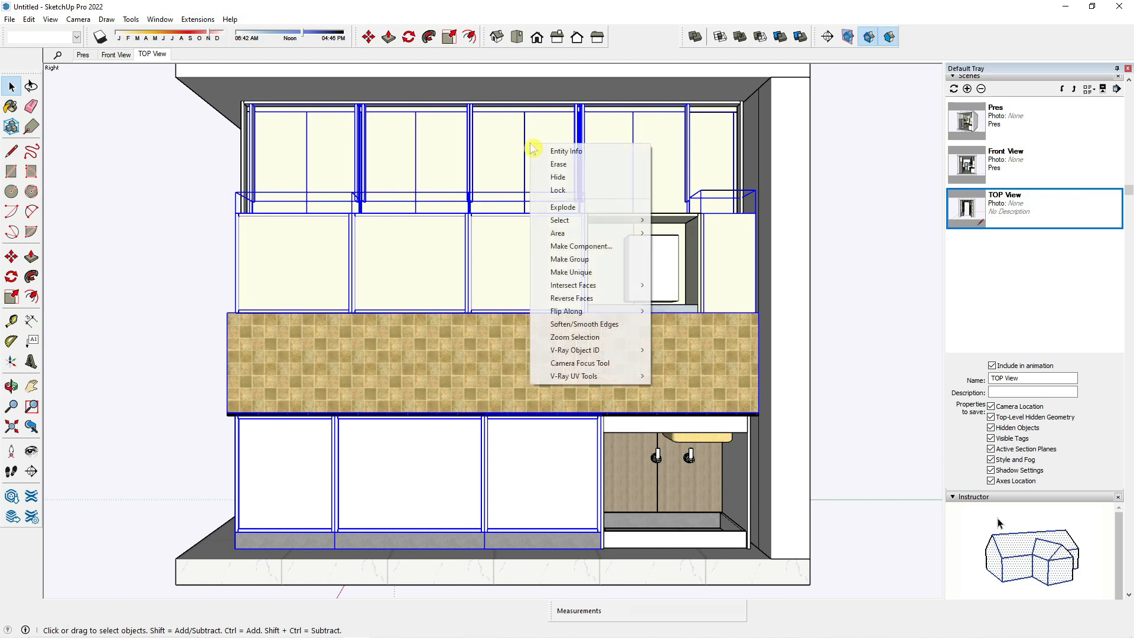
pyautogui.click(559, 177)
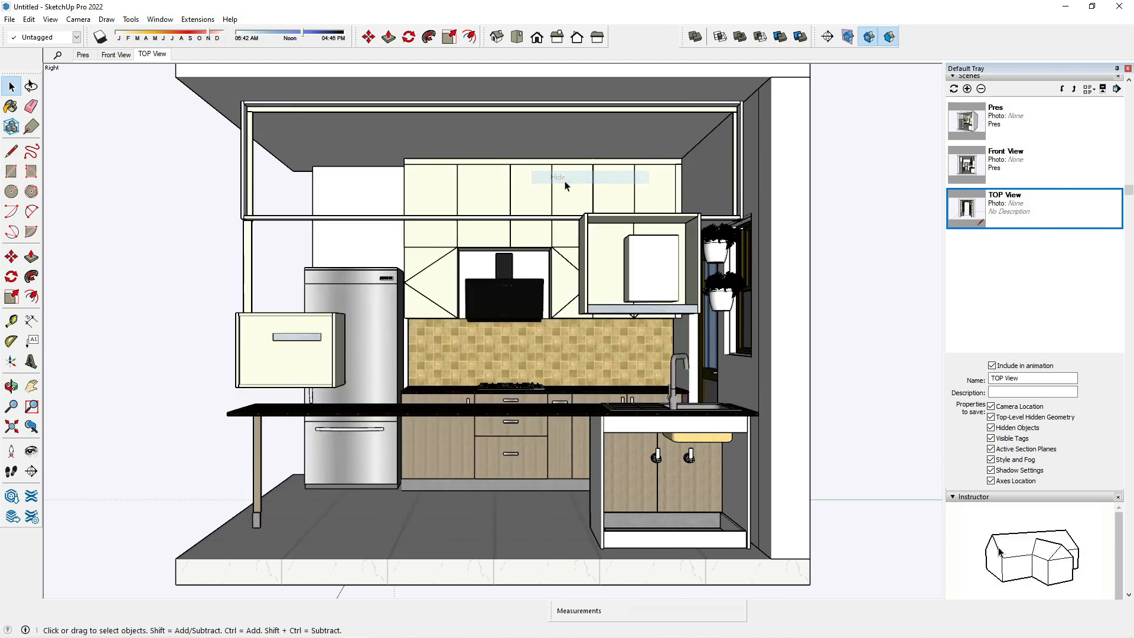
# Hide the black counter and its leg, floating cabinet, overhead frame, microwave cabinet, hanging plants, and the sink with its base unit
pyautogui.keyDown('shift'); pyautogui.click(257, 473); pyautogui.keyUp('shift')
pyautogui.keyDown('shift'); pyautogui.click(276, 409); pyautogui.keyUp('shift')
pyautogui.keyDown('shift'); pyautogui.click(269, 358); pyautogui.keyUp('shift')
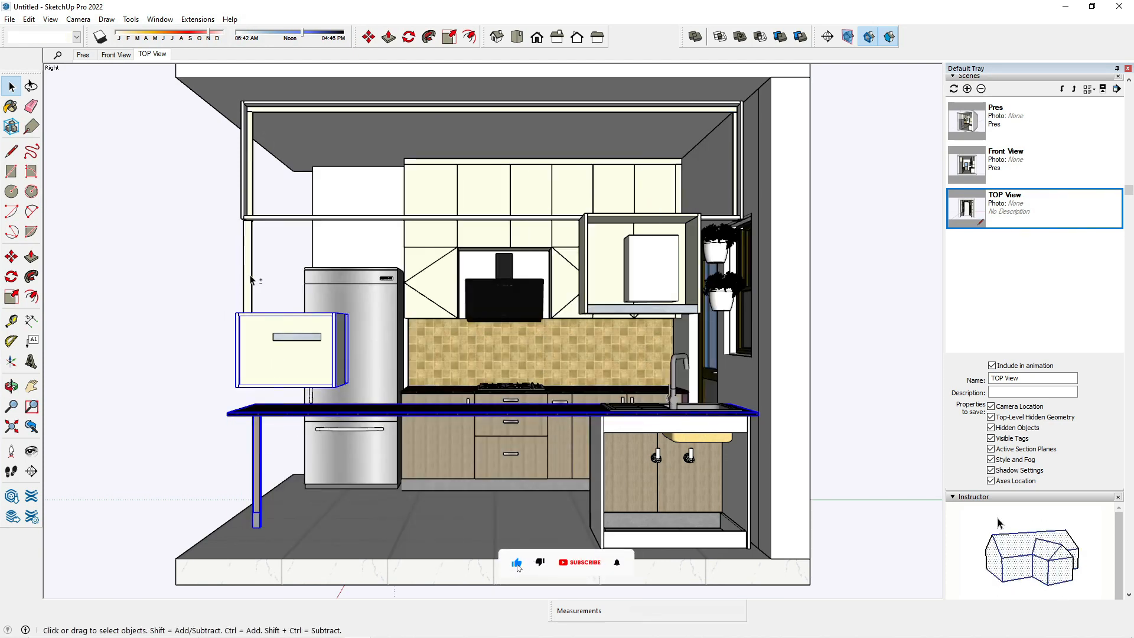
pyautogui.keyDown('shift'); pyautogui.click(248, 272); pyautogui.keyUp('shift')
pyautogui.keyDown('shift'); pyautogui.click(248, 218); pyautogui.keyUp('shift')
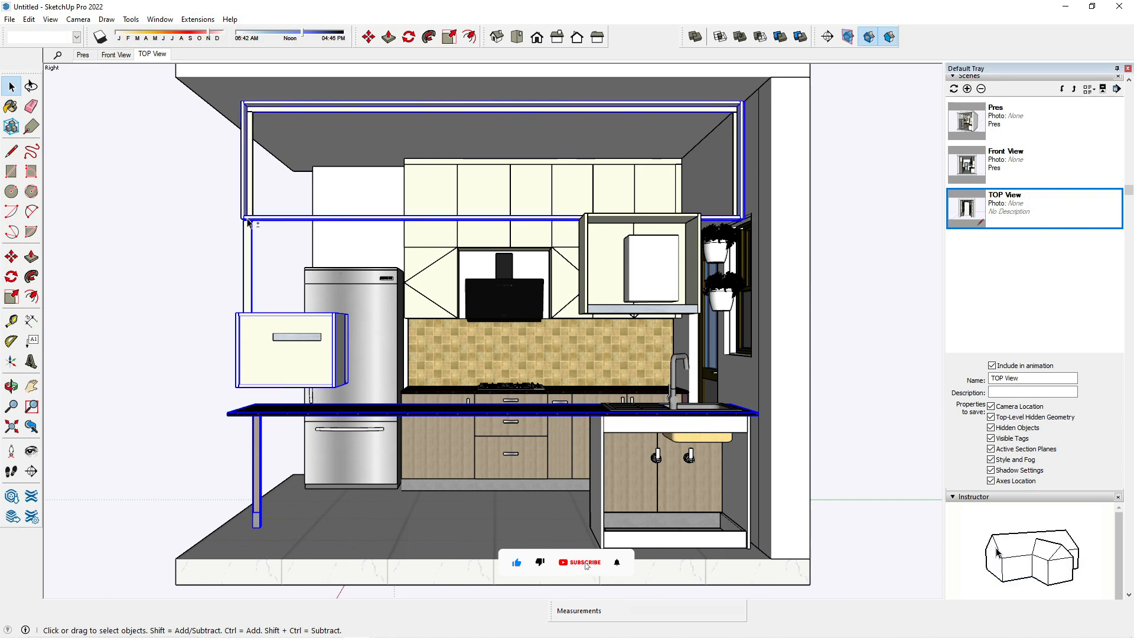
pyautogui.keyDown('shift'); pyautogui.click(672, 302); pyautogui.keyUp('shift')
pyautogui.keyDown('shift'); pyautogui.click(639, 309); pyautogui.keyUp('shift')
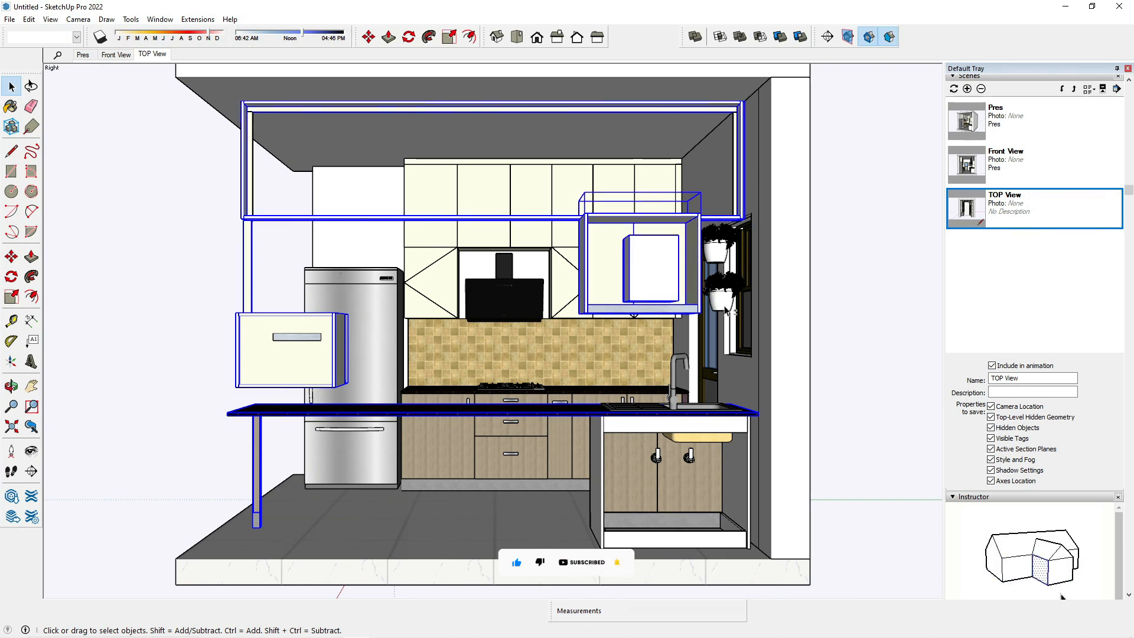
pyautogui.keyDown('shift'); pyautogui.click(722, 301); pyautogui.keyUp('shift')
pyautogui.keyDown('shift'); pyautogui.click(716, 255); pyautogui.keyUp('shift')
pyautogui.keyDown('shift'); pyautogui.click(698, 476); pyautogui.keyUp('shift')
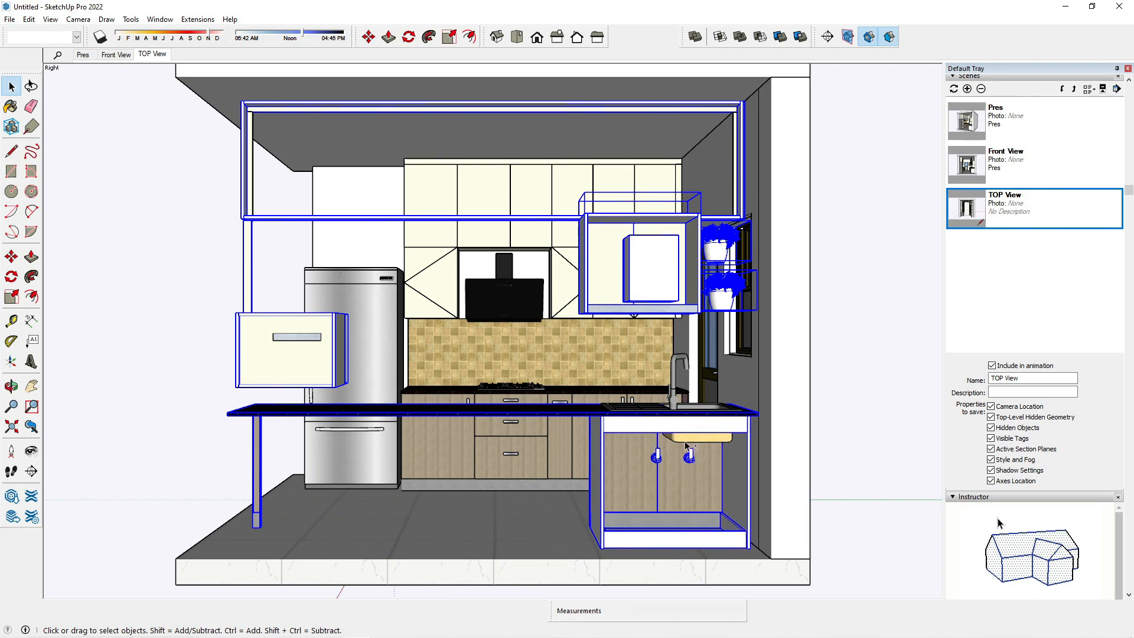
pyautogui.keyDown('shift'); pyautogui.click(691, 432); pyautogui.keyUp('shift')
pyautogui.keyDown('shift'); pyautogui.click(684, 476); pyautogui.keyUp('shift')
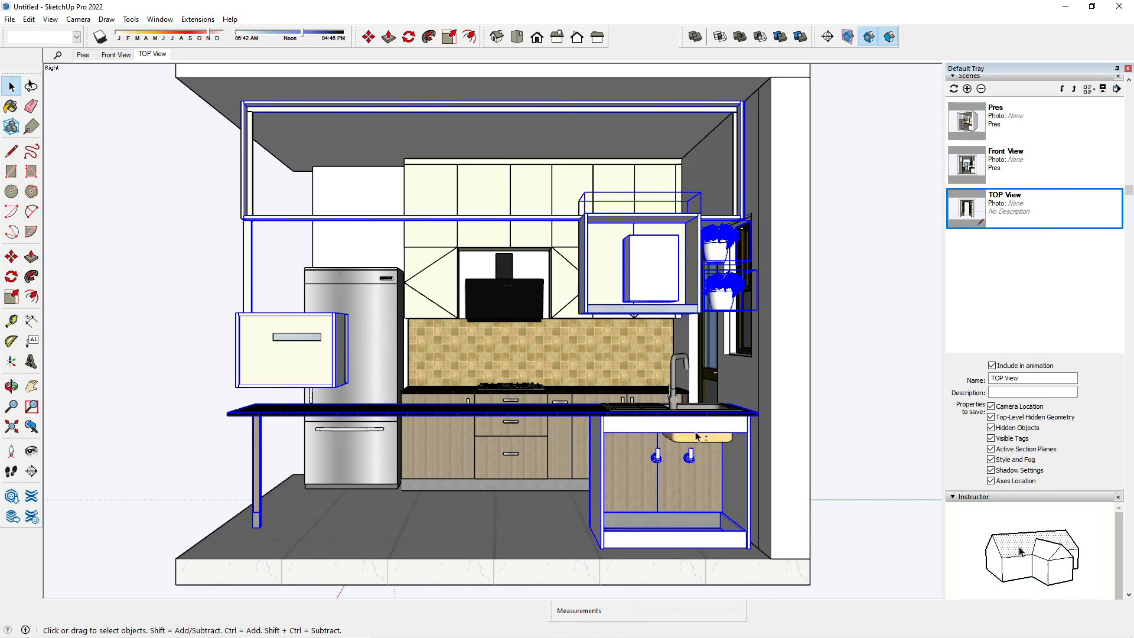
pyautogui.keyDown('shift'); pyautogui.click(649, 440); pyautogui.keyUp('shift')
pyautogui.rightClick(648, 440)
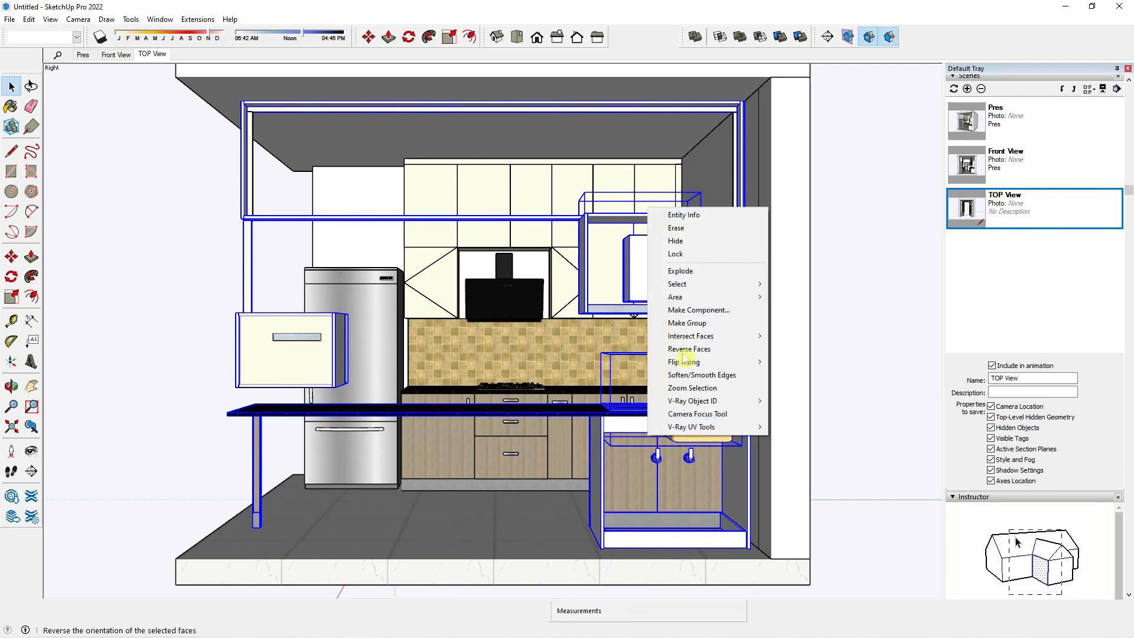
pyautogui.click(677, 243)
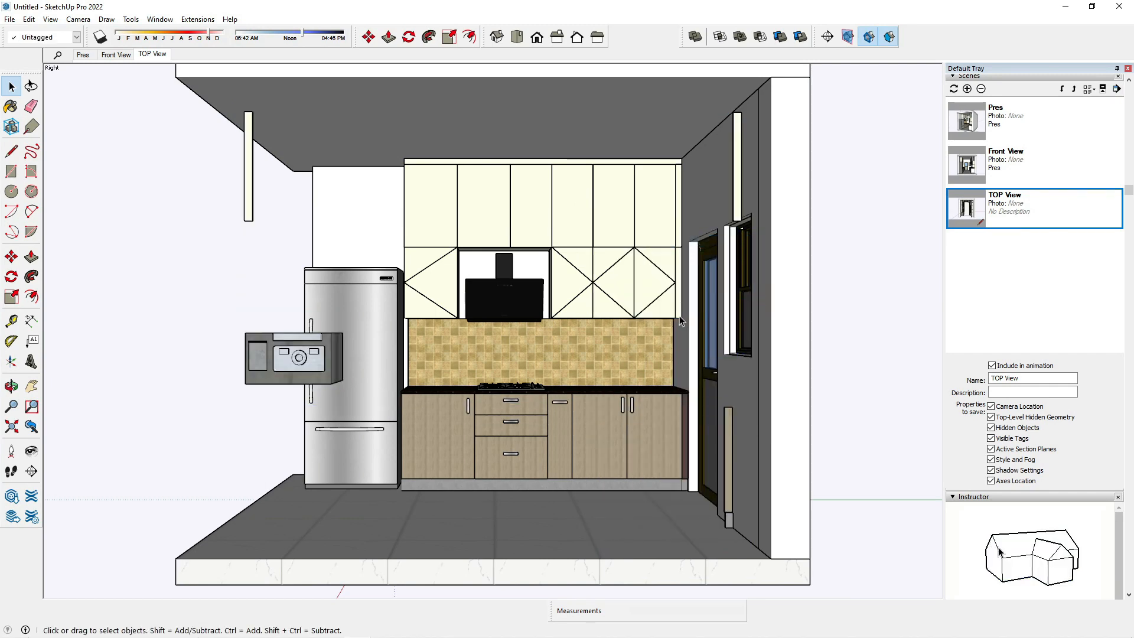
# Hide the three leftover filler strips and the floating appliance in front of the refrigerator
pyautogui.click(727, 461)
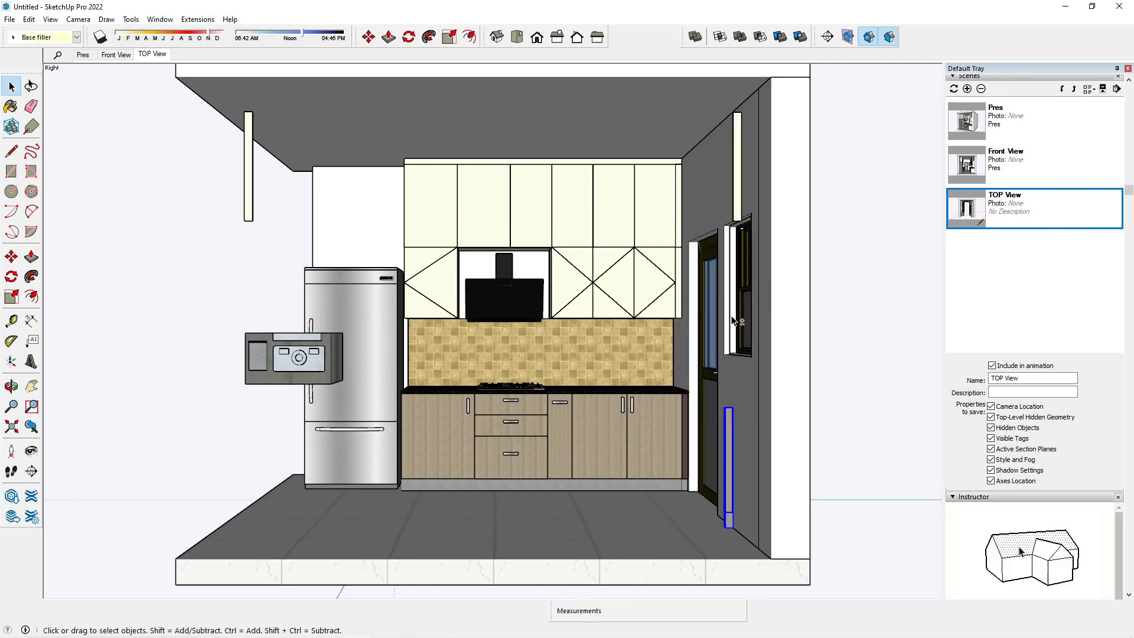
pyautogui.keyDown('shift'); pyautogui.click(739, 208); pyautogui.keyUp('shift')
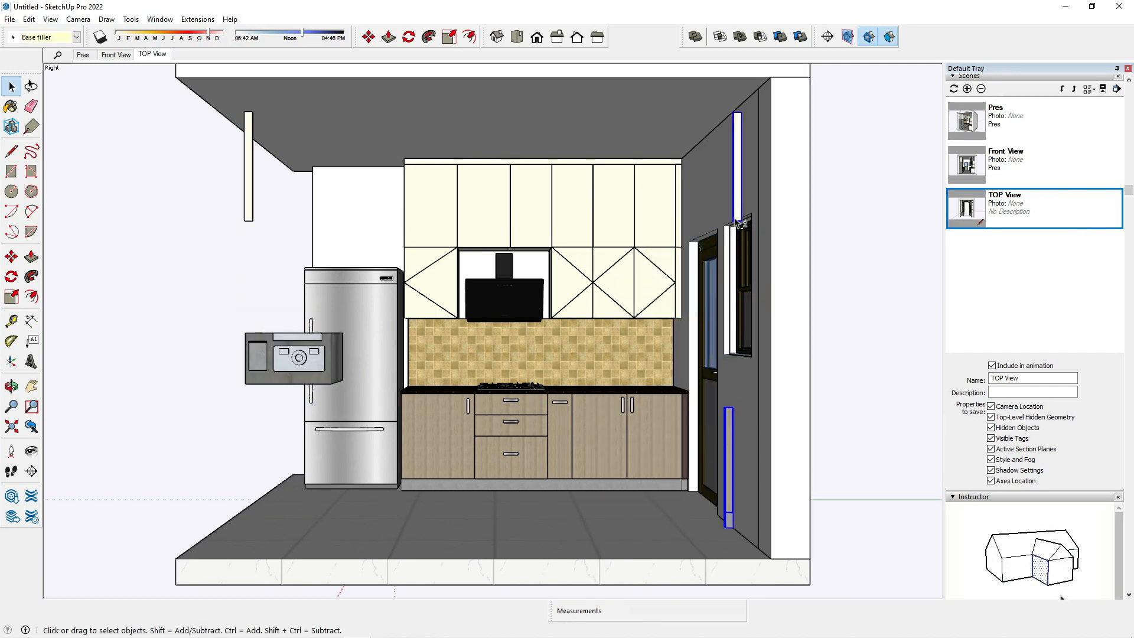
pyautogui.rightClick(249, 204)
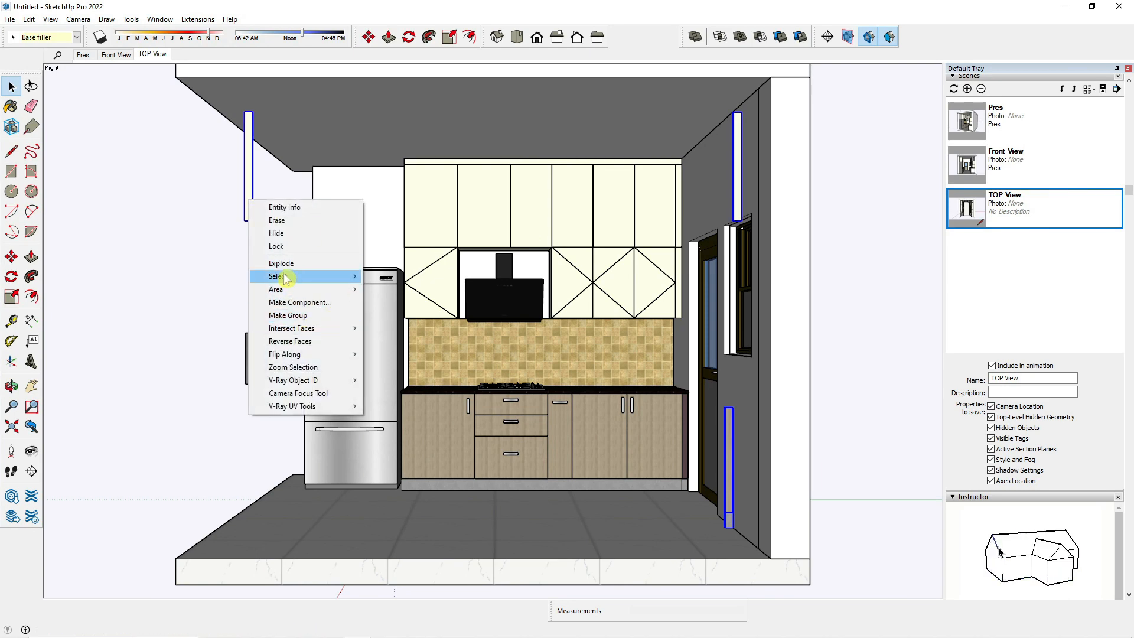
pyautogui.click(282, 233)
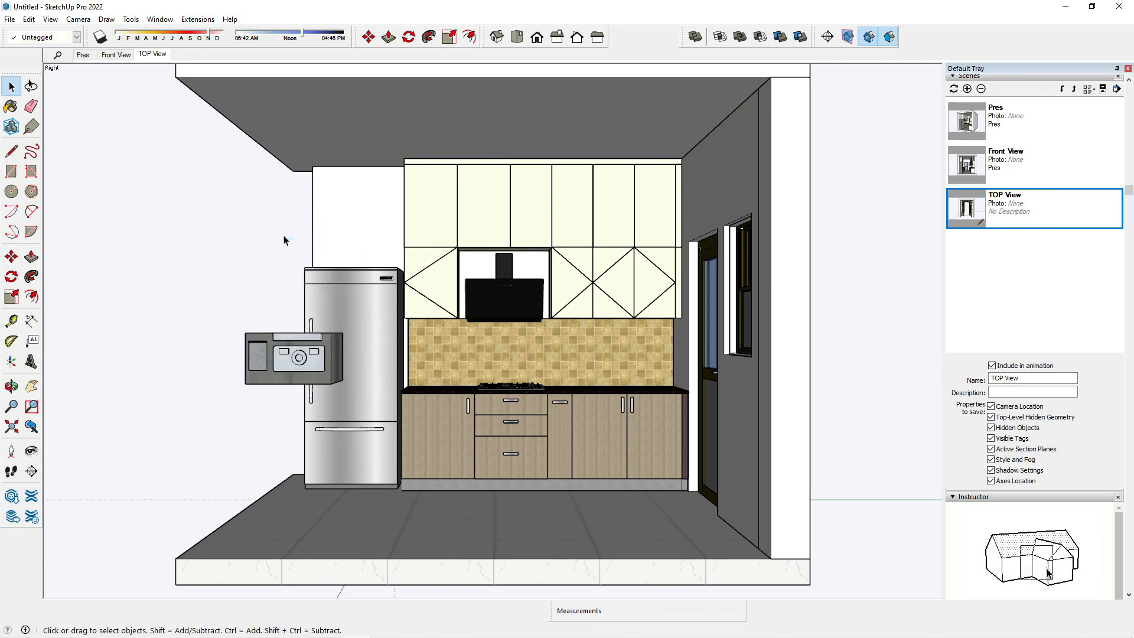
pyautogui.rightClick(293, 365)
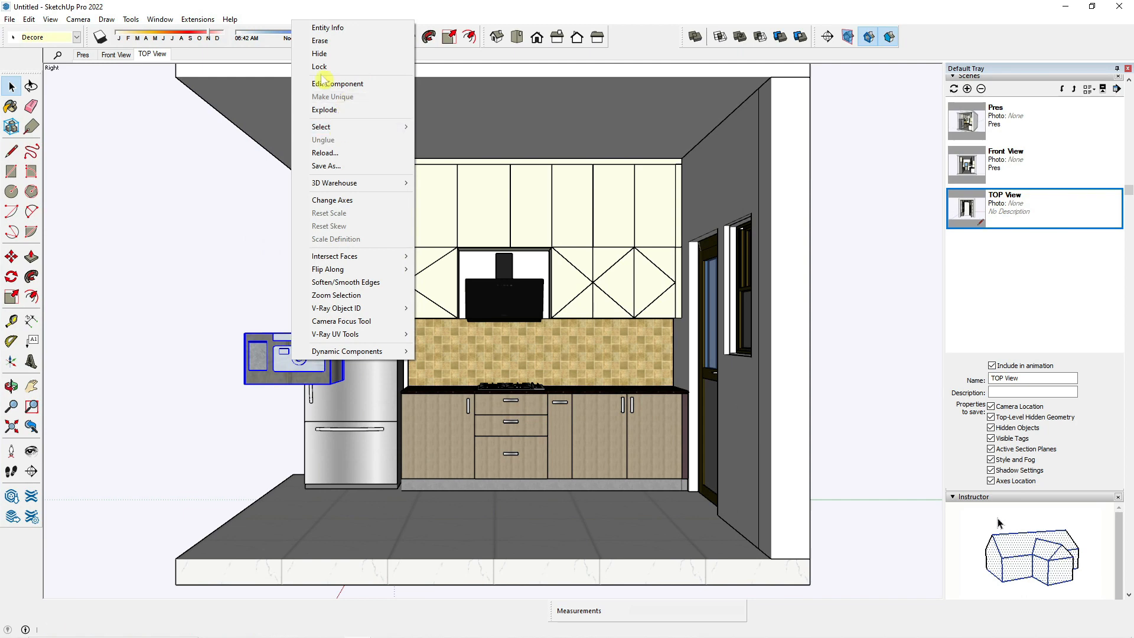
pyautogui.click(323, 57)
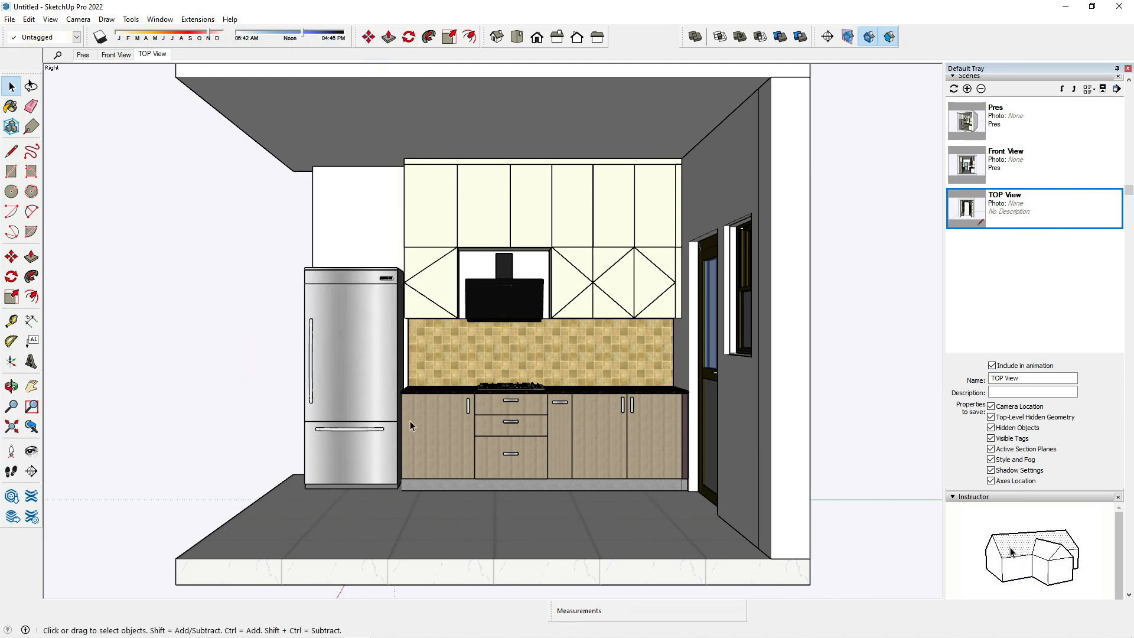
# Frame an angled view of the refrigerator and hob wall, and add it as a scene named "View 1"
pyautogui.scroll(3, 411, 421)
pyautogui.moveTo(411, 421); pyautogui.dragTo(537, 330, button='middle')
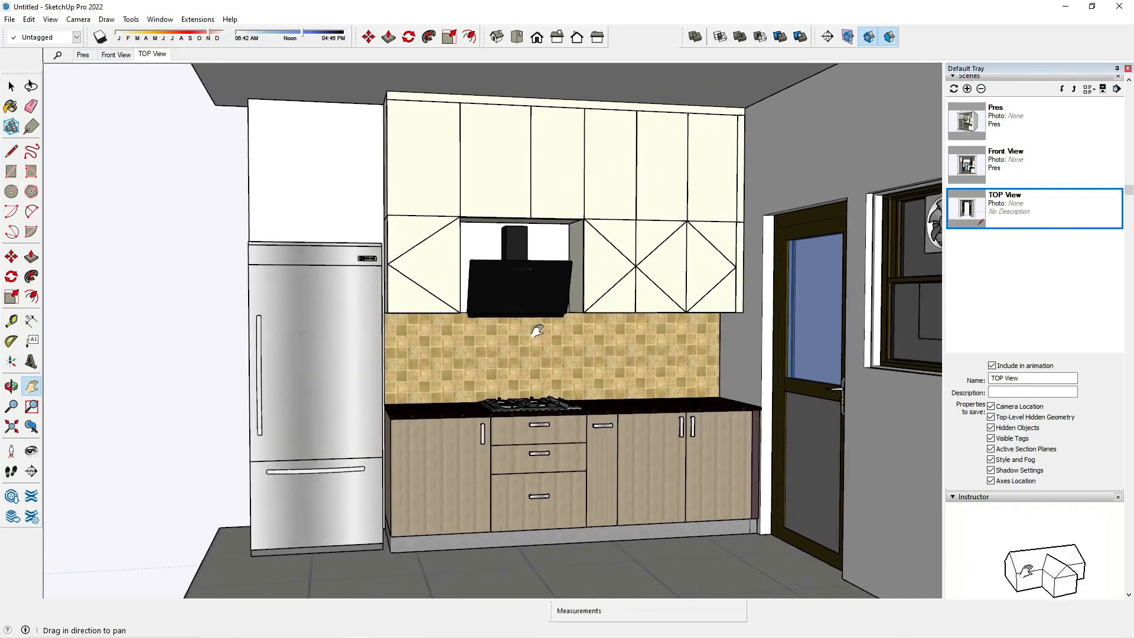
pyautogui.scroll(2, 570, 384)
pyautogui.scroll(-2, 573, 389)
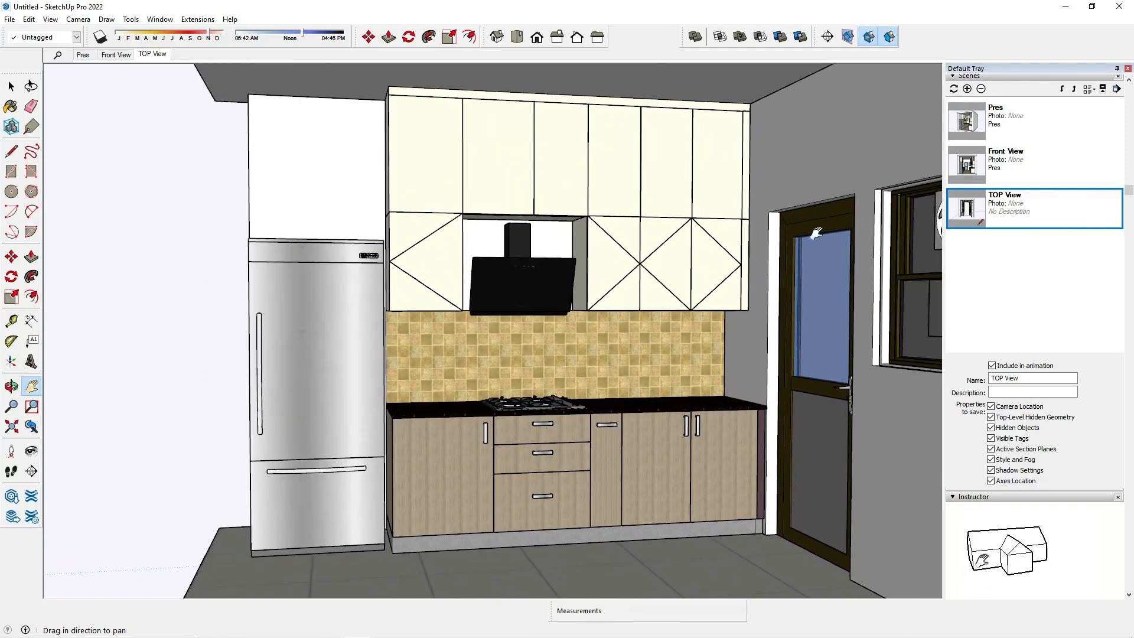
pyautogui.click(967, 89)
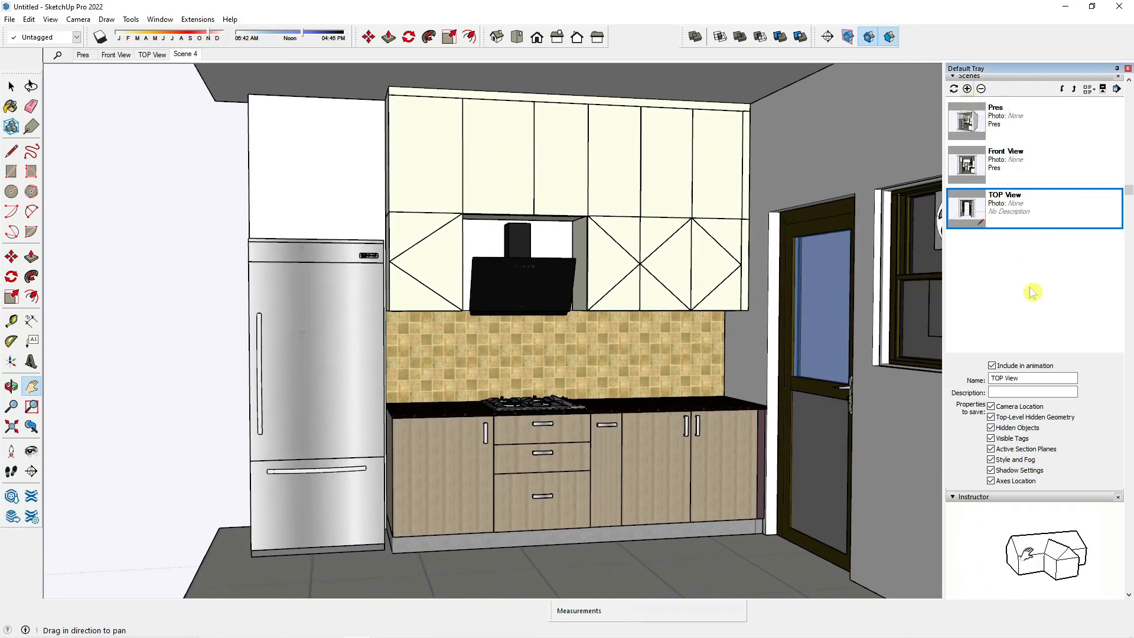
pyautogui.tripleClick(1030, 379)
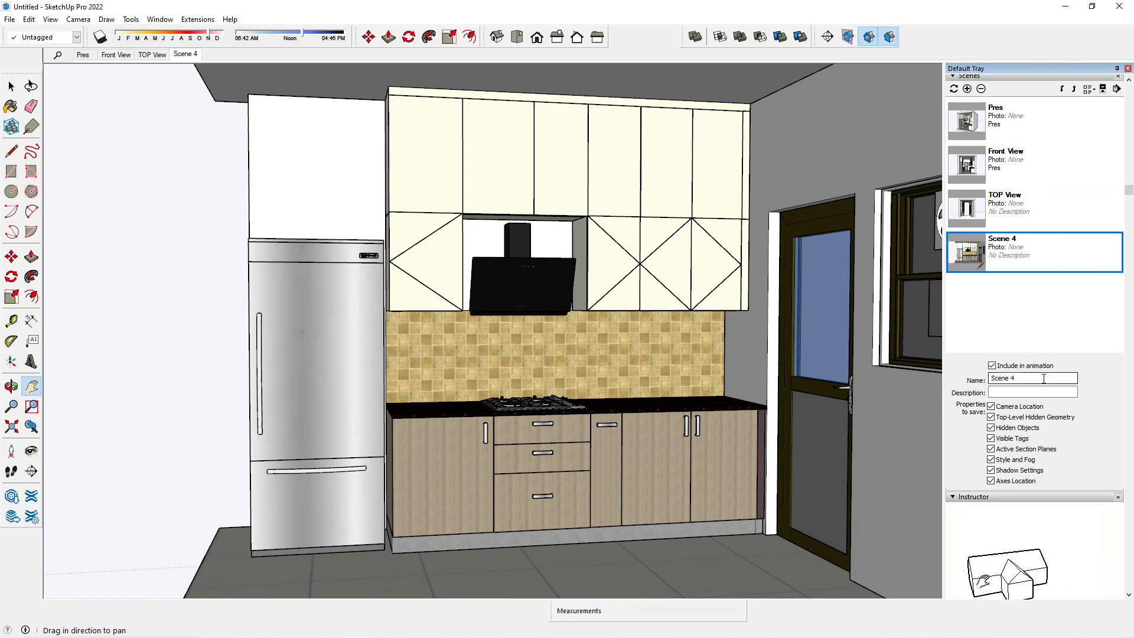
pyautogui.write('Vi')
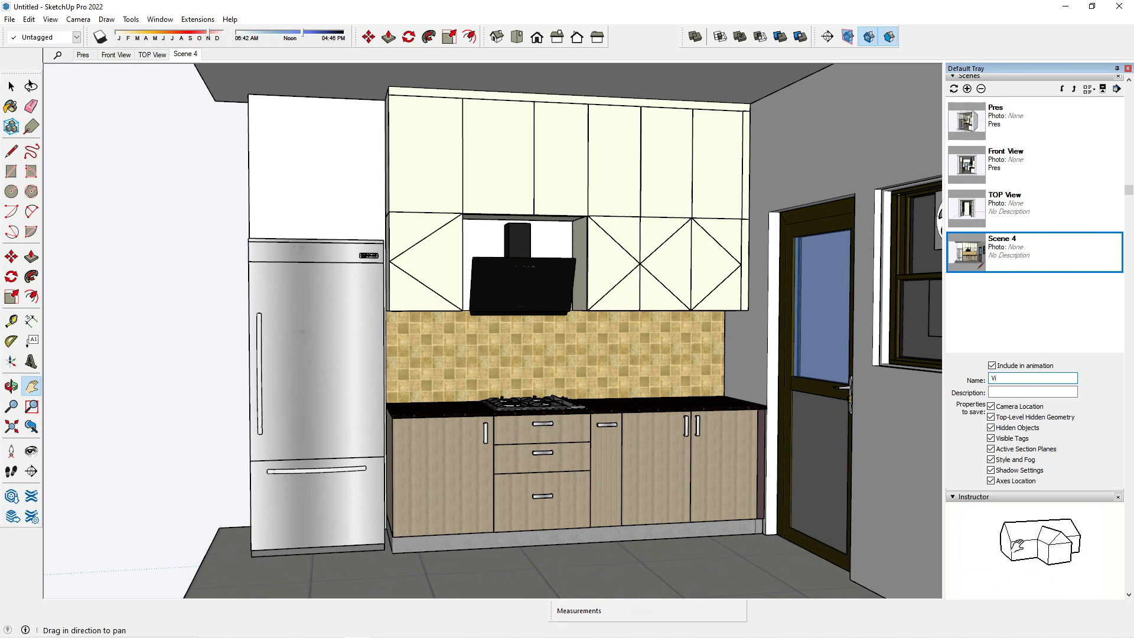
pyautogui.write('ew ')
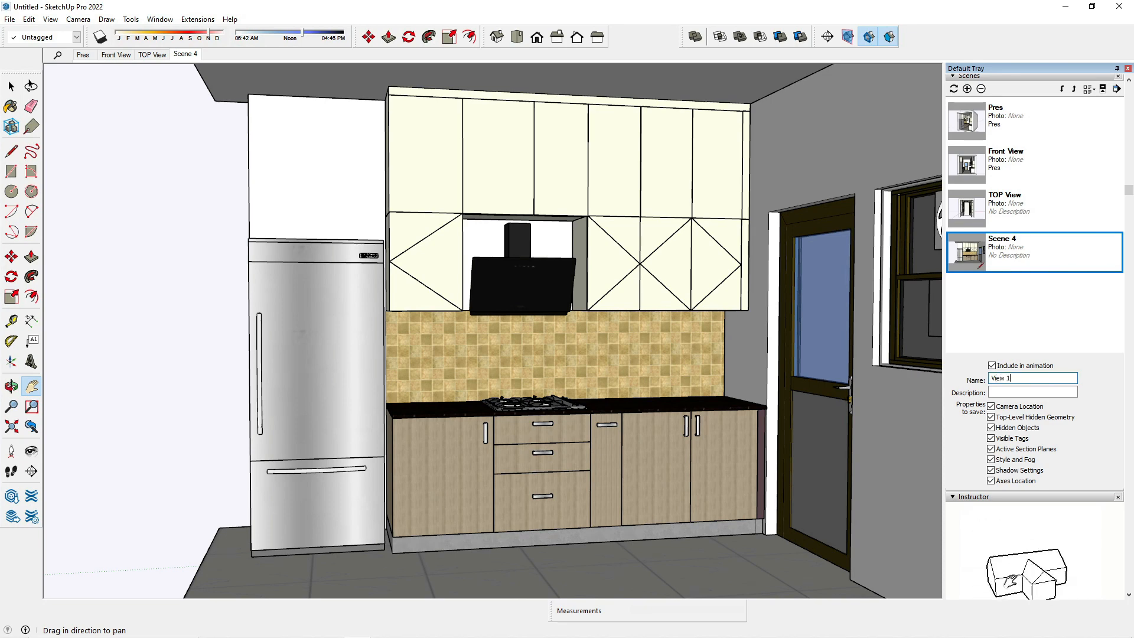
pyautogui.write('1')
pyautogui.press('Return')
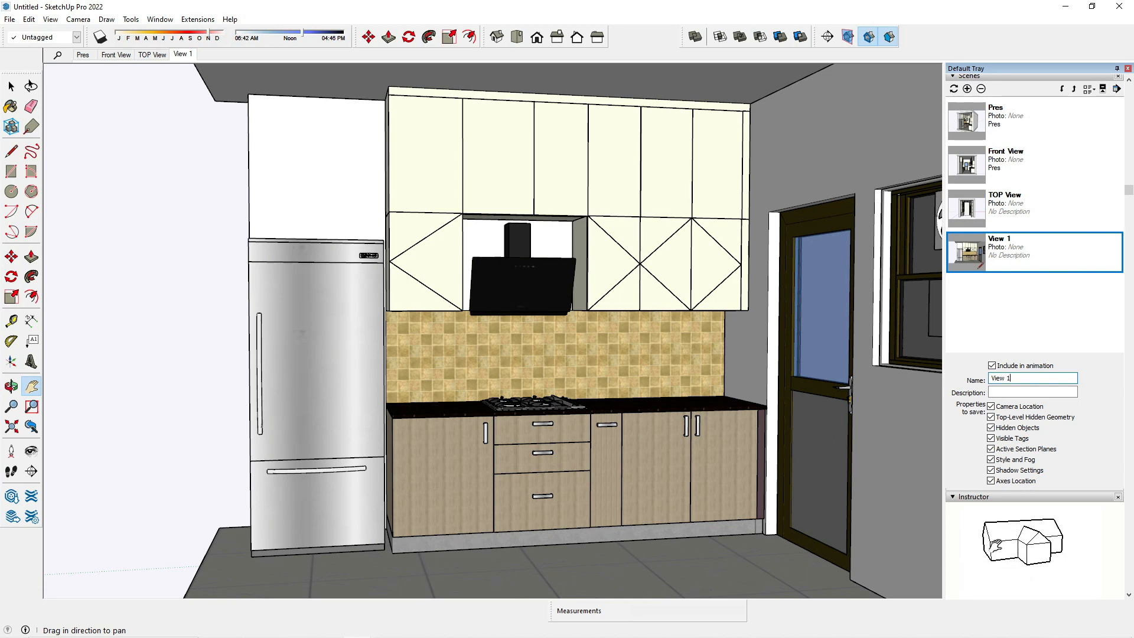
# Find the shutter tag with the search term "shu" and turn off its visibility
pyautogui.scroll(2, 1086, 336)
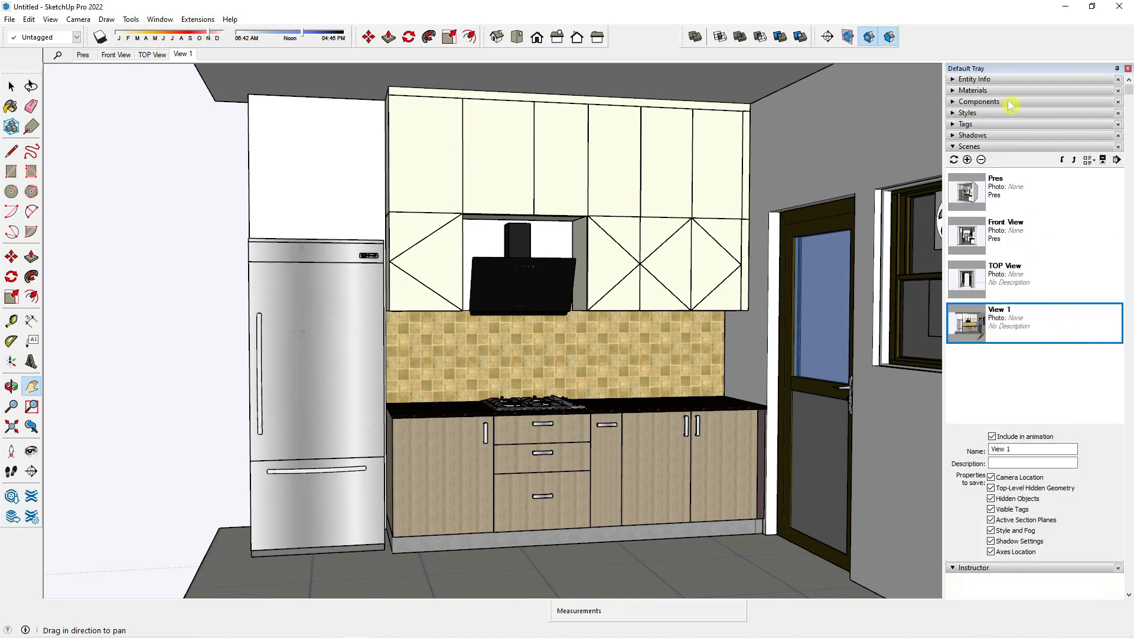
pyautogui.click(965, 124)
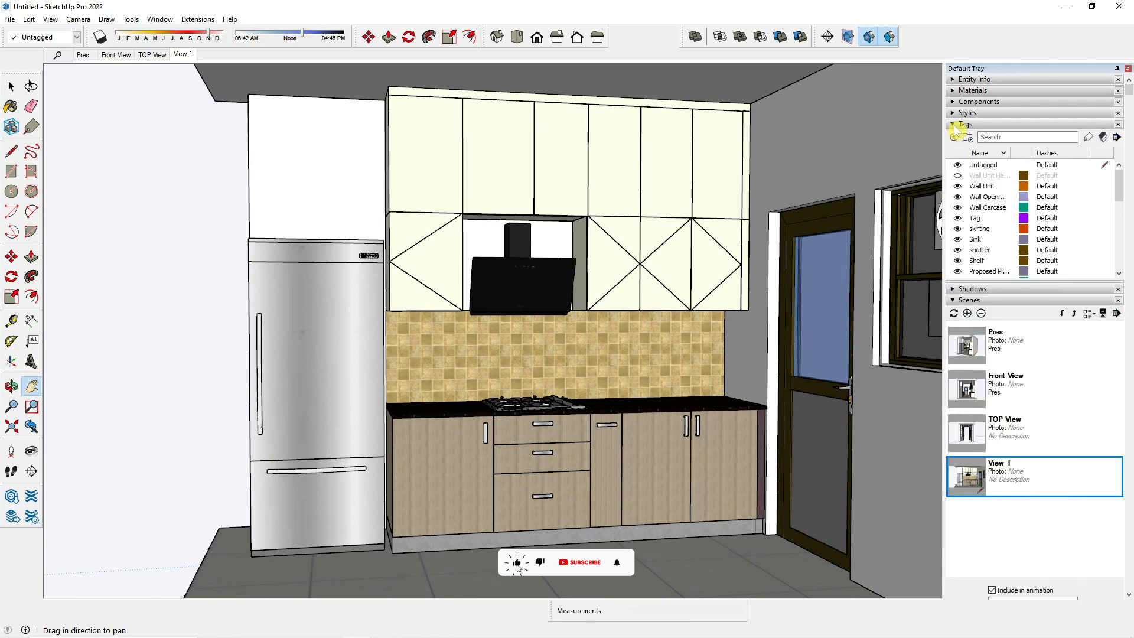
pyautogui.click(1016, 137)
pyautogui.write('shu')
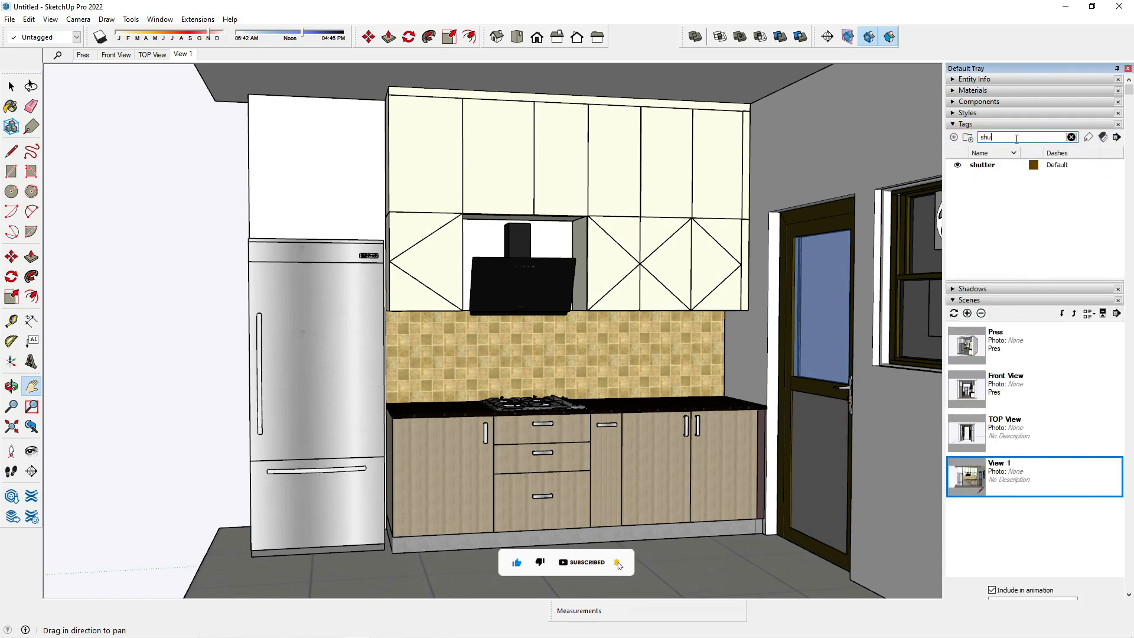
pyautogui.click(957, 165)
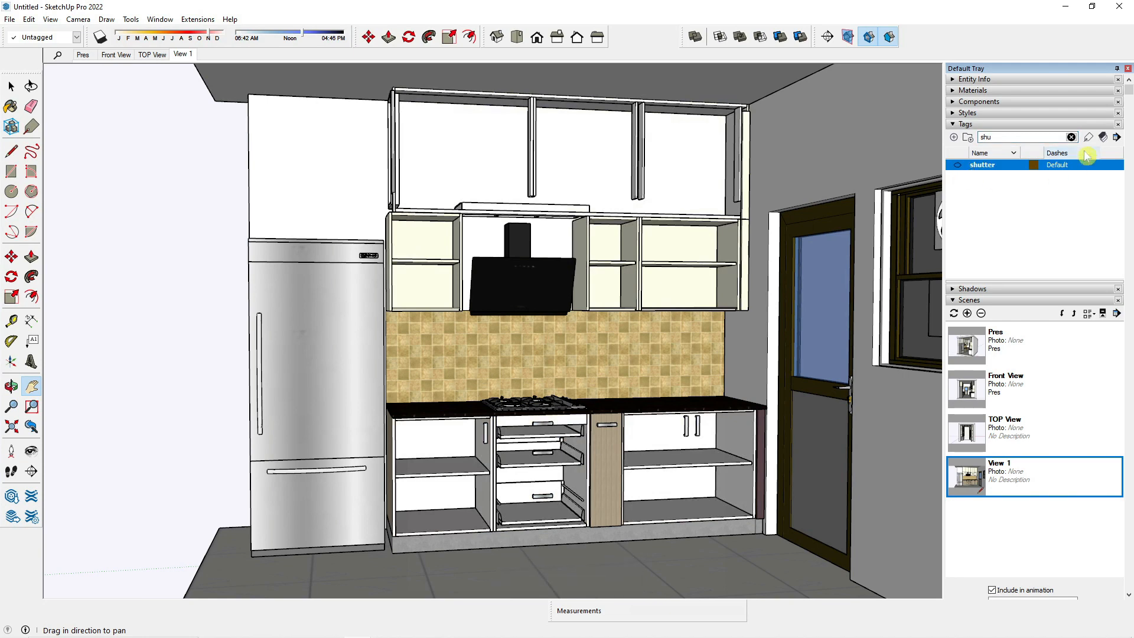
# Find the handle tag with the search term "hand" and turn off its visibility
pyautogui.press('BackSpace')
pyautogui.press('BackSpace')
pyautogui.press('BackSpace')
pyautogui.write('hand')
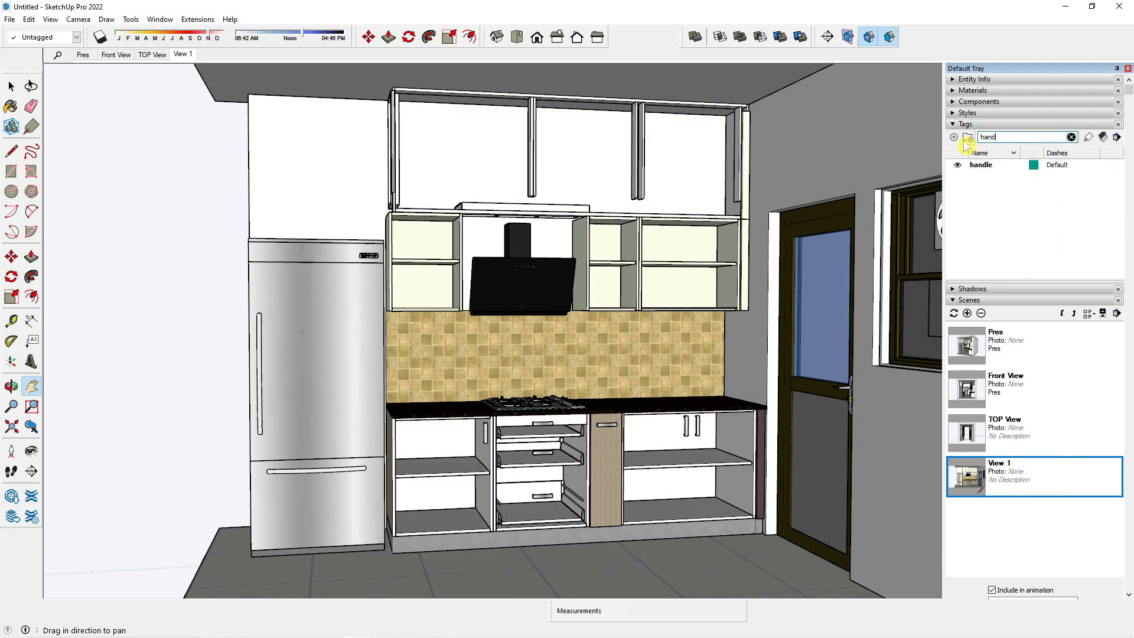
pyautogui.click(957, 165)
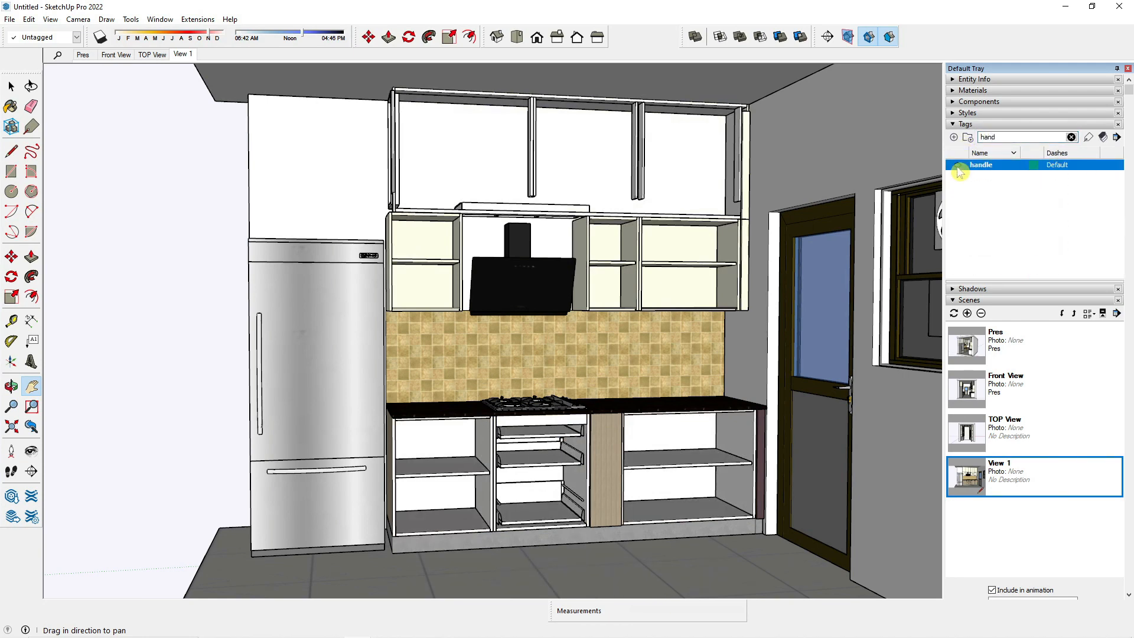
# Check which tag the narrow wooden front beside the drawers uses, and turn off the Drawer Facia tag's visibility
pyautogui.press('space')
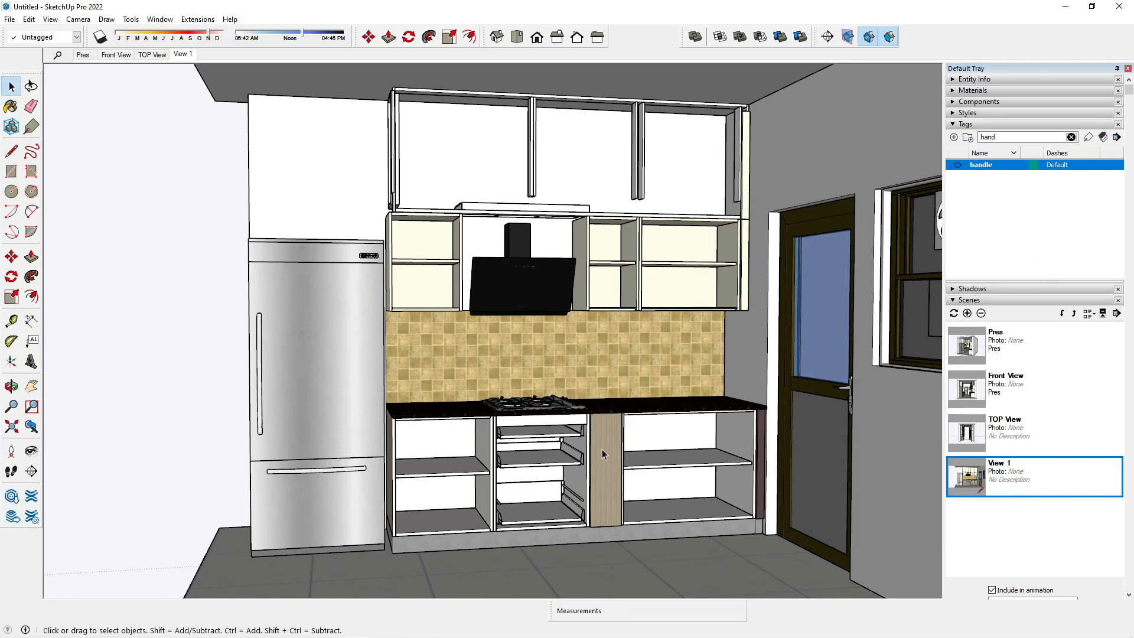
pyautogui.click(601, 449)
pyautogui.doubleClick(601, 449)
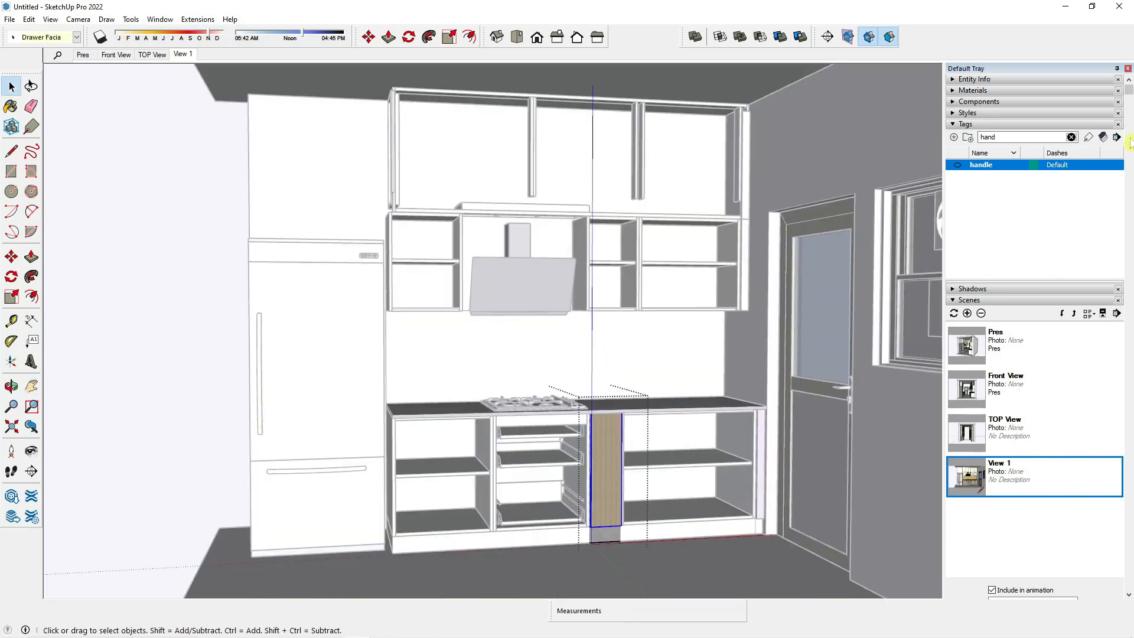
pyautogui.click(975, 79)
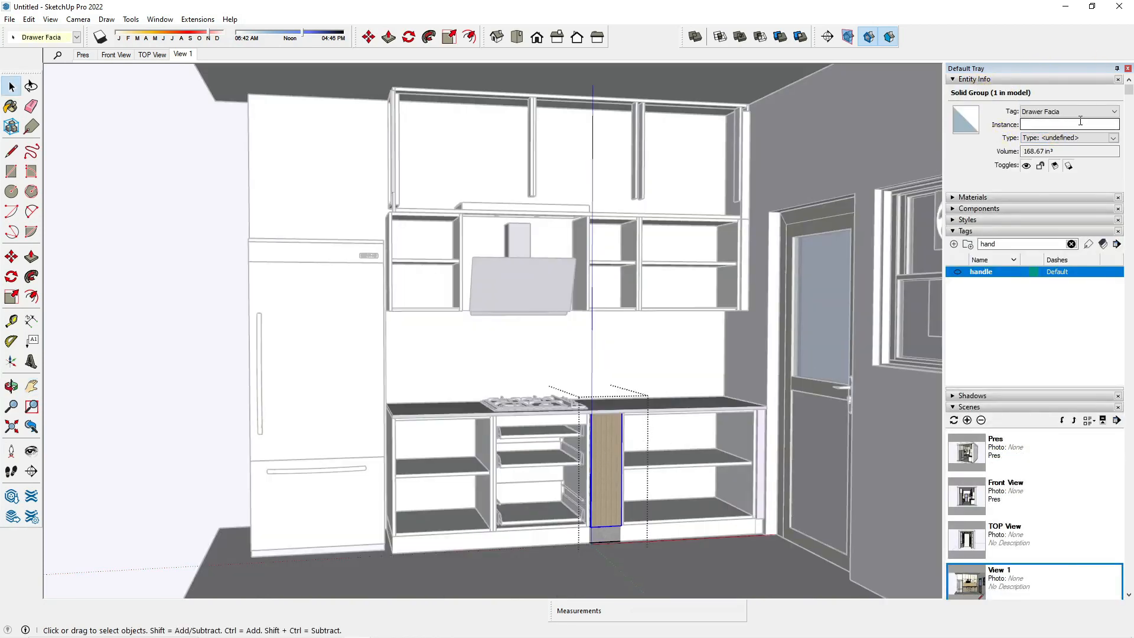
pyautogui.click(974, 80)
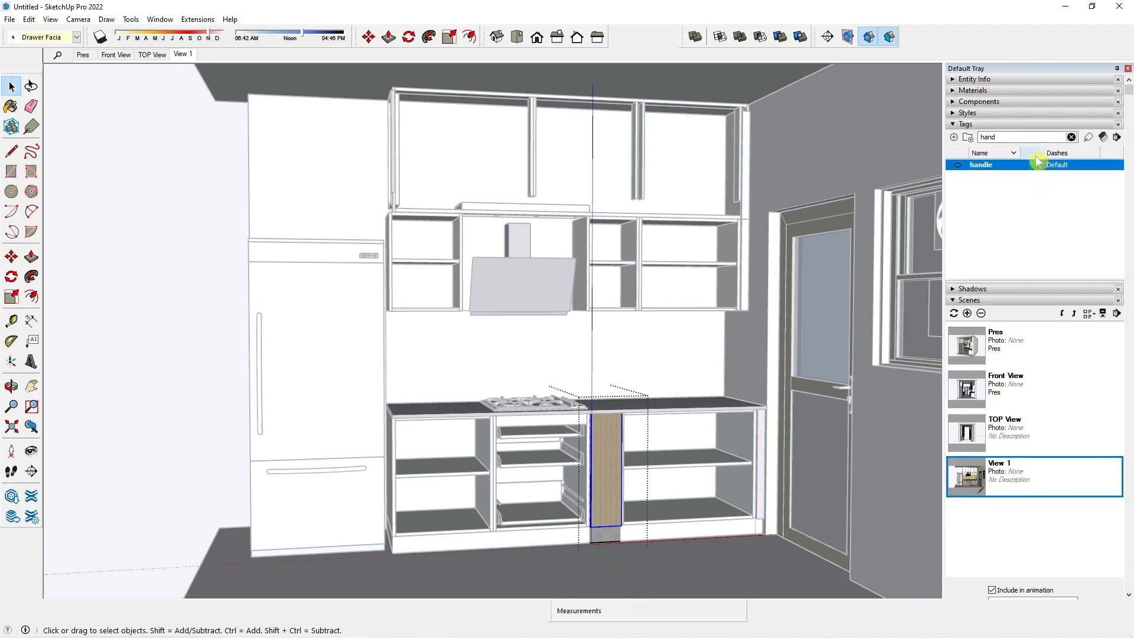
pyautogui.moveTo(1021, 140); pyautogui.dragTo(978, 152)
pyautogui.write('dra')
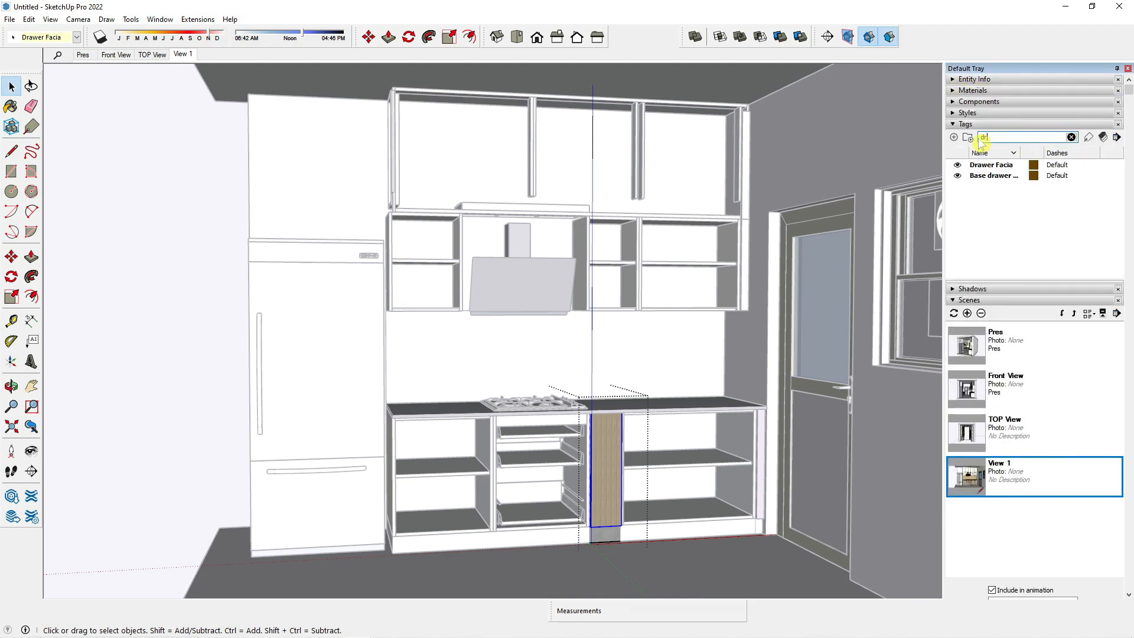
pyautogui.click(958, 165)
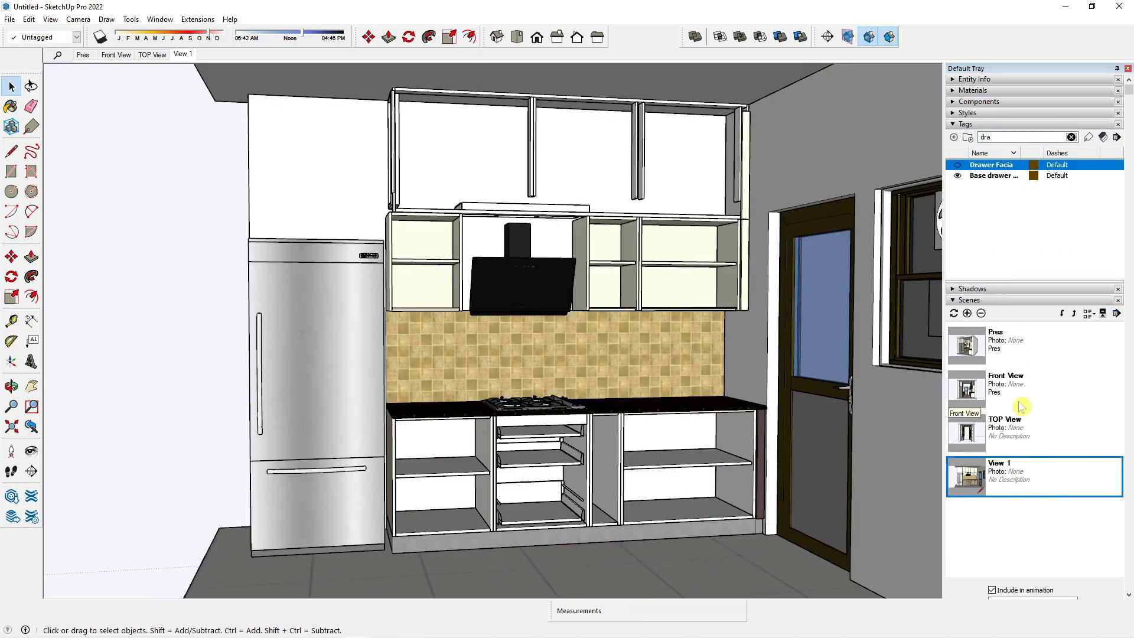
# Add a scene of the kitchen with its cabinet fronts hidden and name it "Section 1"
pyautogui.click(967, 313)
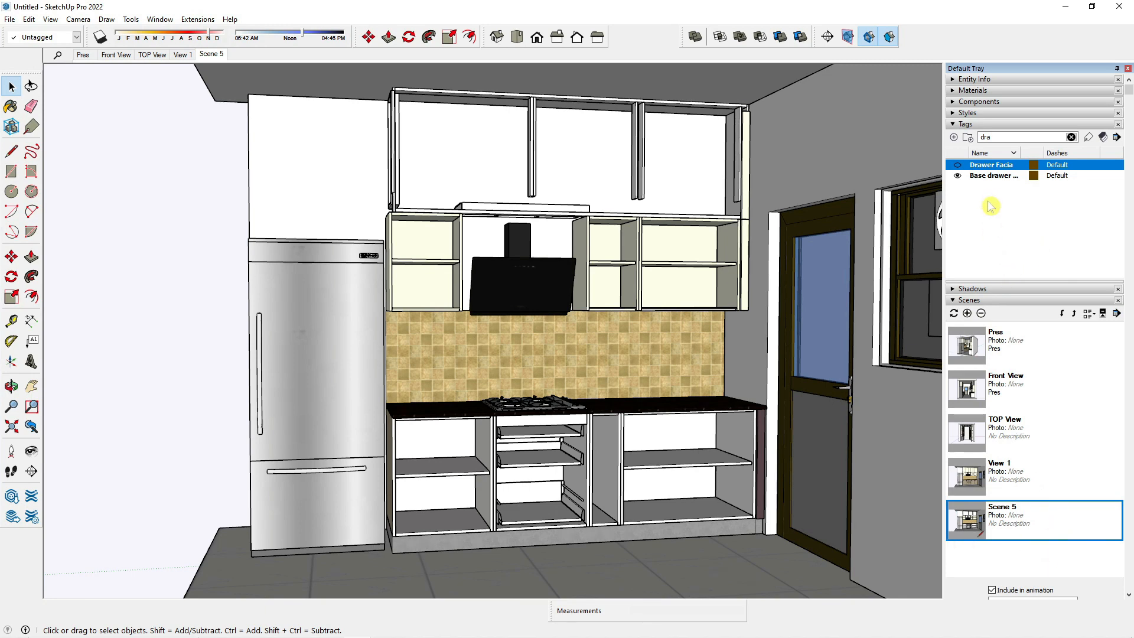
pyautogui.scroll(-3, 1013, 490)
pyautogui.moveTo(1034, 460); pyautogui.dragTo(971, 465)
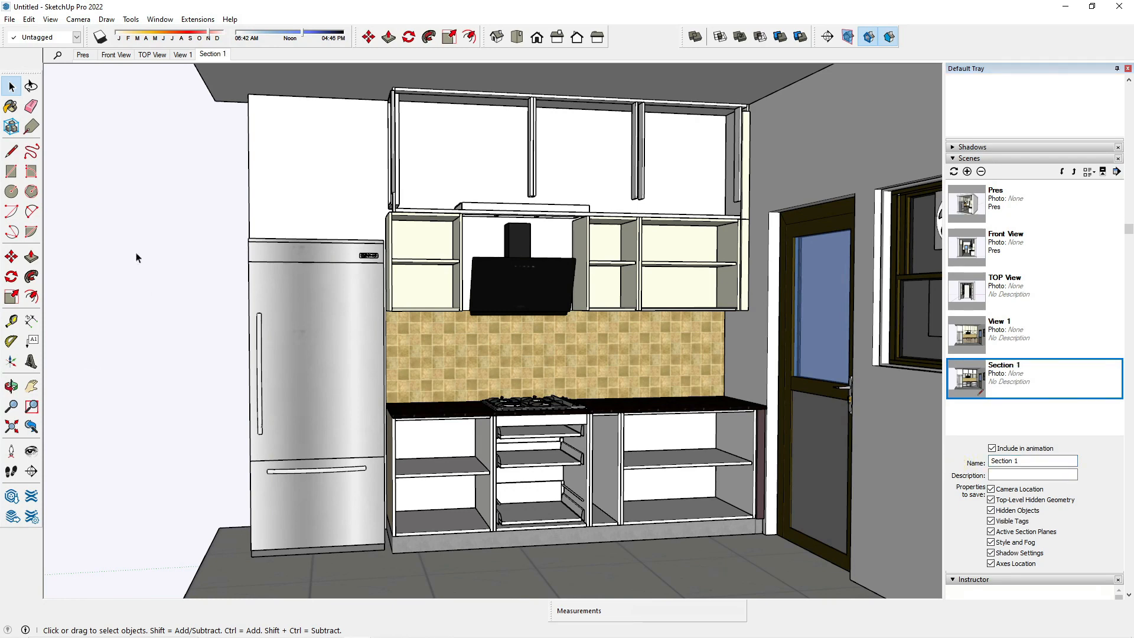
# From the Pres scene's left view, place a section plane on the outer side wall with the default name Section 1 and symbol 1
pyautogui.click(83, 57)
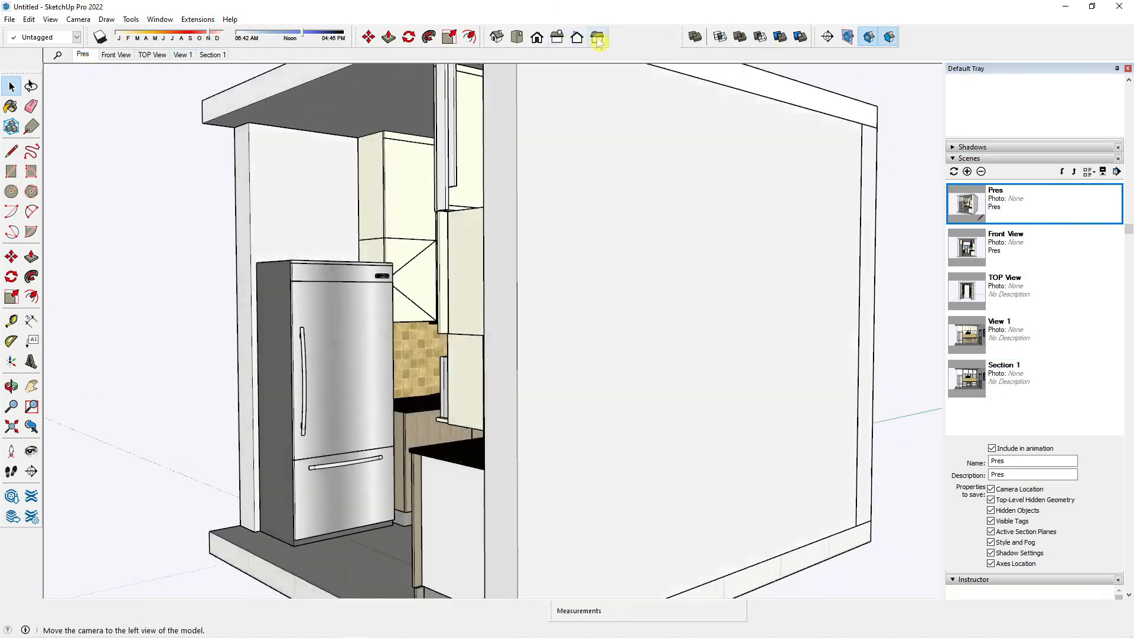
pyautogui.click(597, 38)
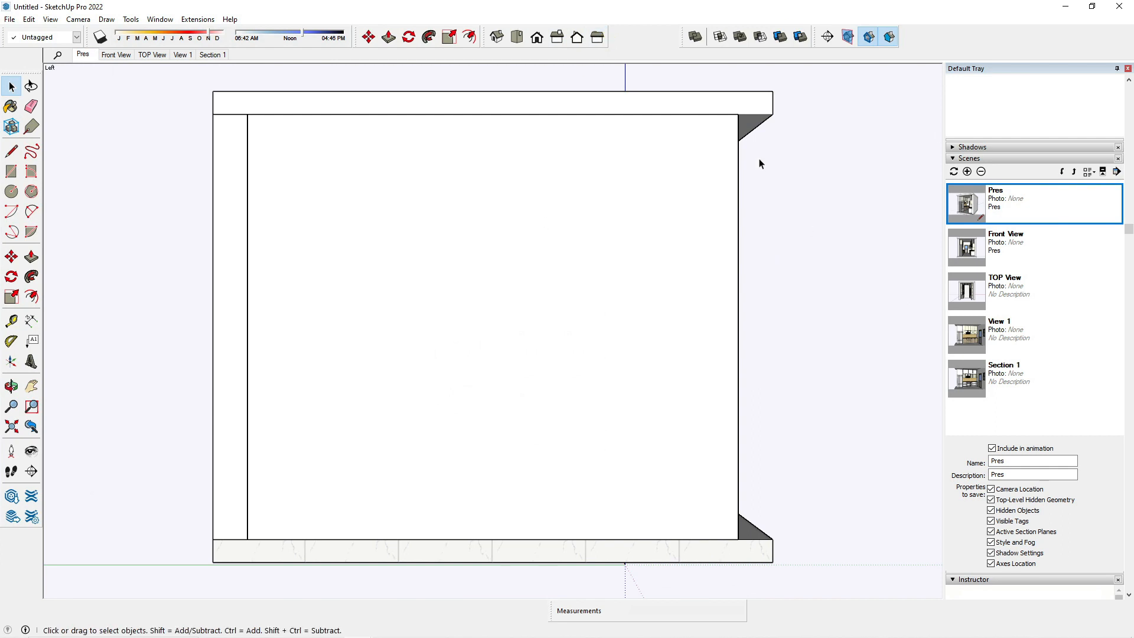
pyautogui.click(847, 38)
pyautogui.click(828, 43)
pyautogui.click(463, 392)
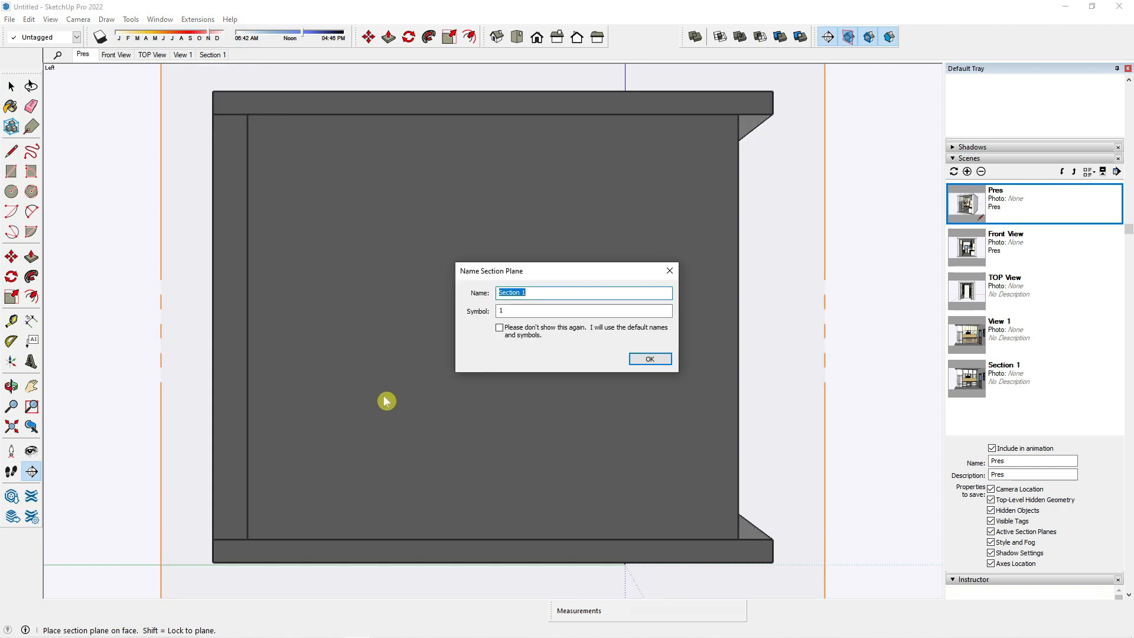
pyautogui.click(651, 358)
# Move the section plane inward past the fridge and near cabinets so the sink wall is exposed
pyautogui.moveTo(524, 367); pyautogui.dragTo(573, 596, button='middle')
pyautogui.click(581, 595)
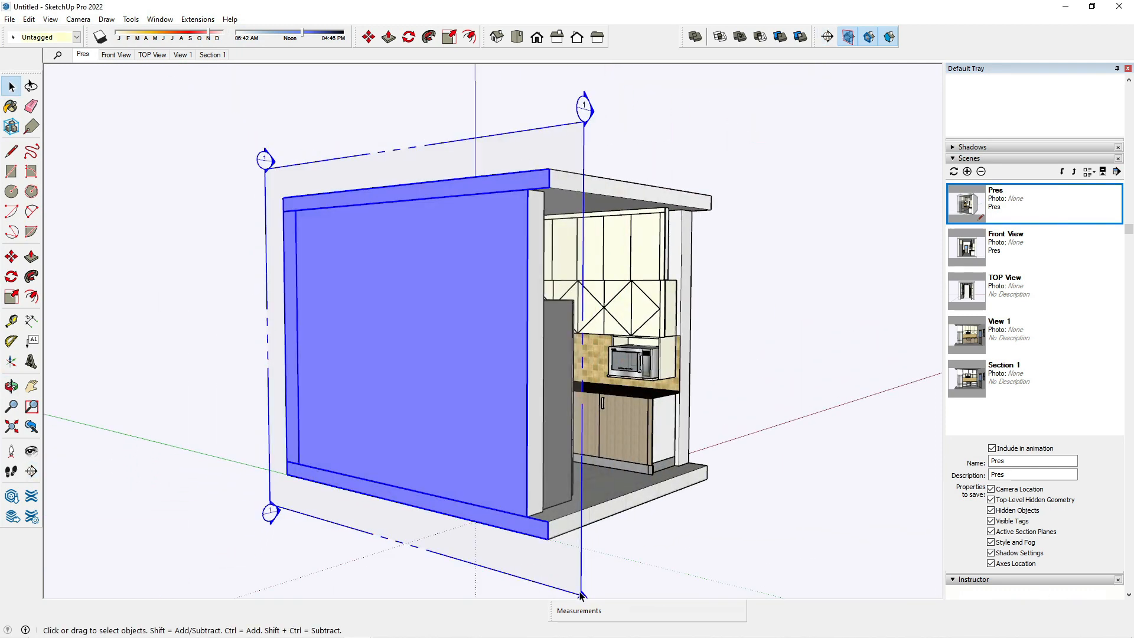
pyautogui.press('m')
pyautogui.click(580, 595)
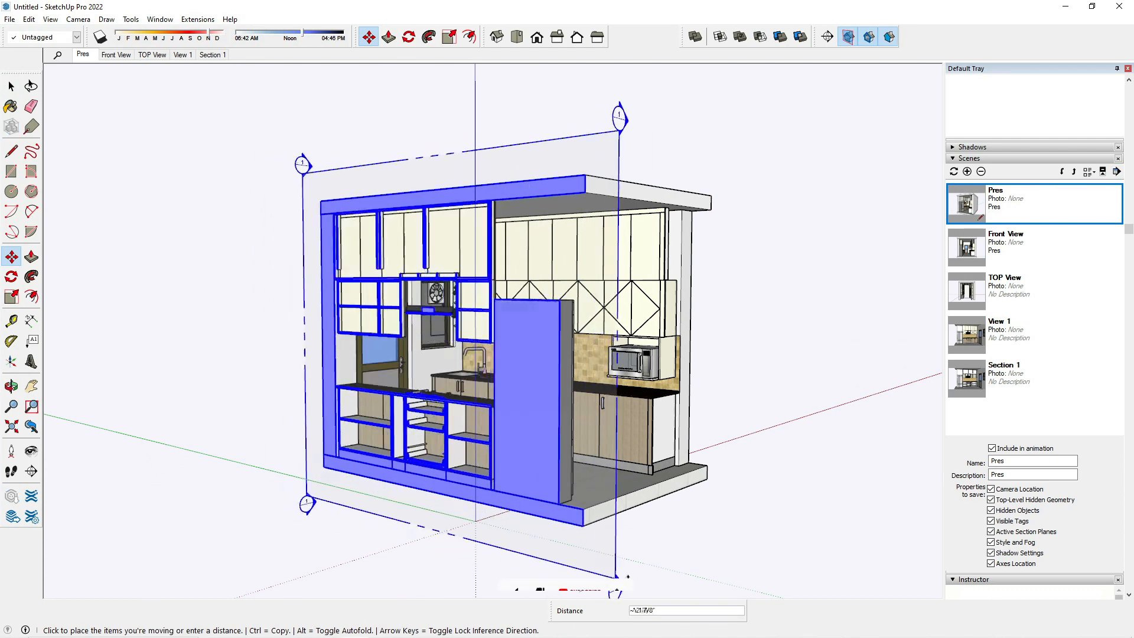
pyautogui.click(649, 574)
pyautogui.scroll(4, 403, 362)
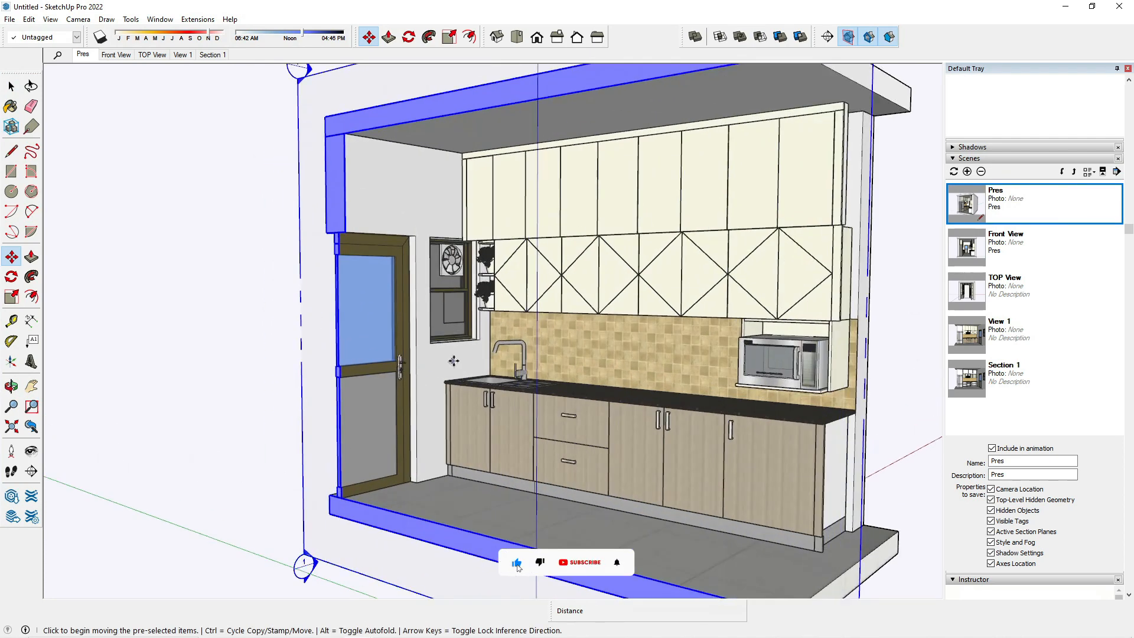
pyautogui.moveTo(453, 361); pyautogui.dragTo(447, 326, button='middle')
# Hide the section plane object while keeping its cut active
pyautogui.press('space')
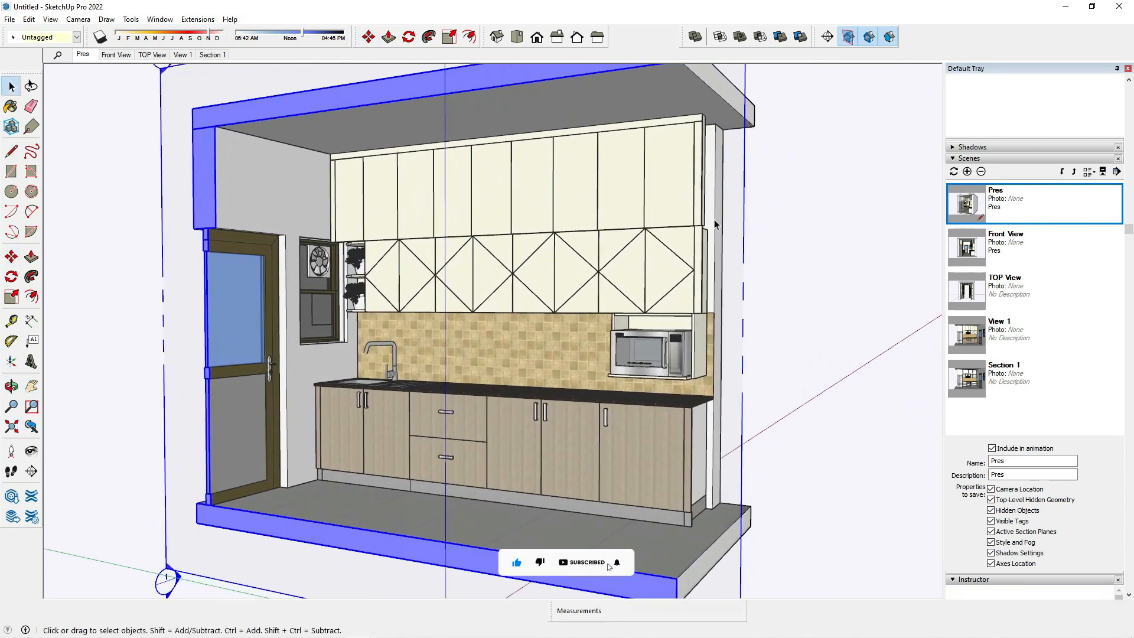
pyautogui.rightClick(743, 202)
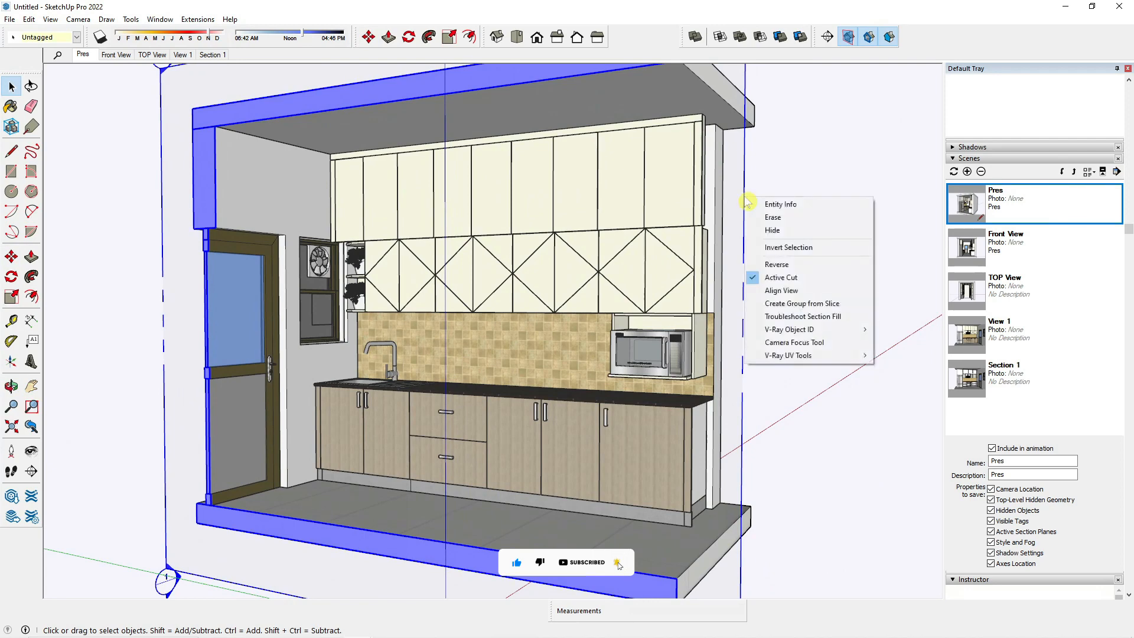
pyautogui.click(768, 229)
# Frame the sink wall, add it as a scene with its style saved as new, and name the scene "View 2"
pyautogui.scroll(3, 618, 354)
pyautogui.keyDown('shift'); pyautogui.moveTo(618, 352); pyautogui.dragTo(580, 361, button='middle'); pyautogui.keyUp('shift')
pyautogui.scroll(-2, 579, 362)
pyautogui.click(1005, 378)
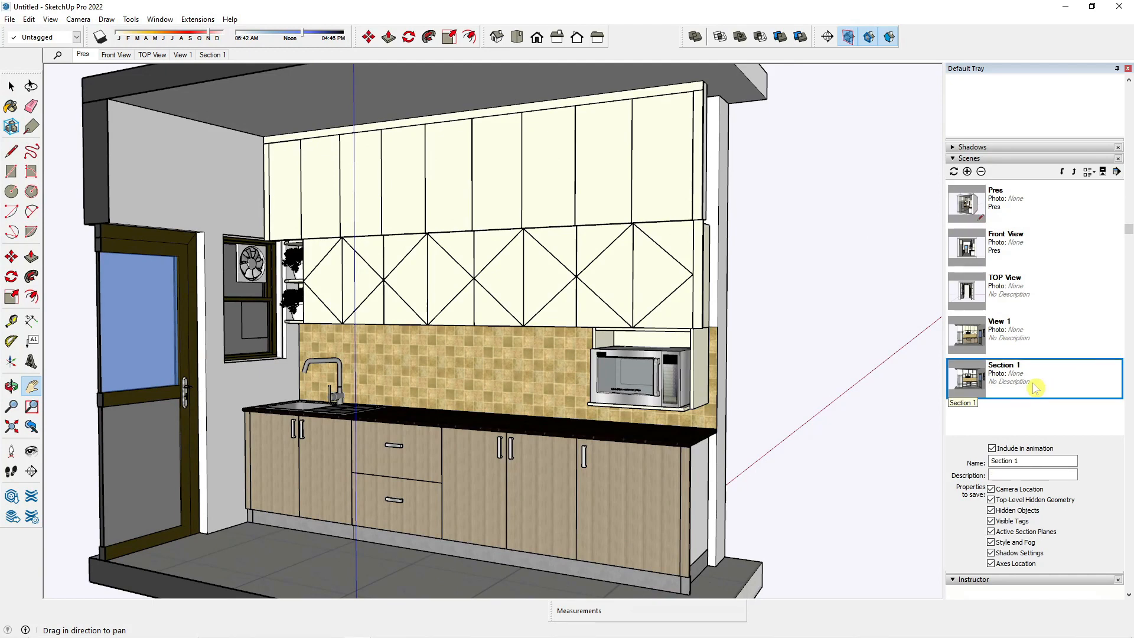
pyautogui.click(967, 171)
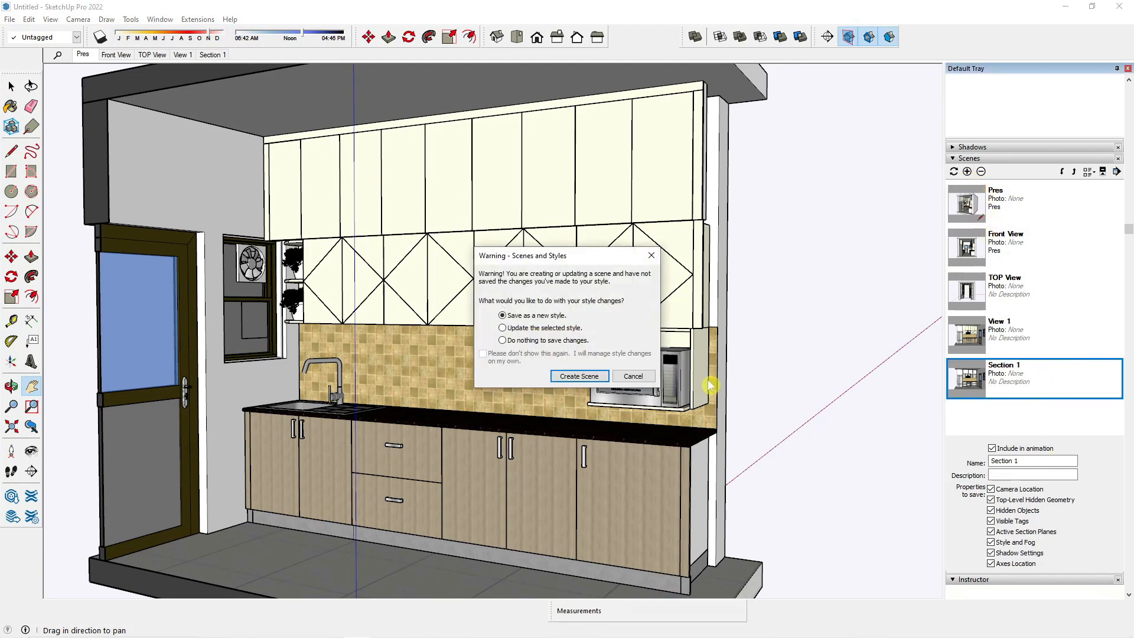
pyautogui.click(579, 376)
pyautogui.moveTo(1029, 461); pyautogui.dragTo(976, 463)
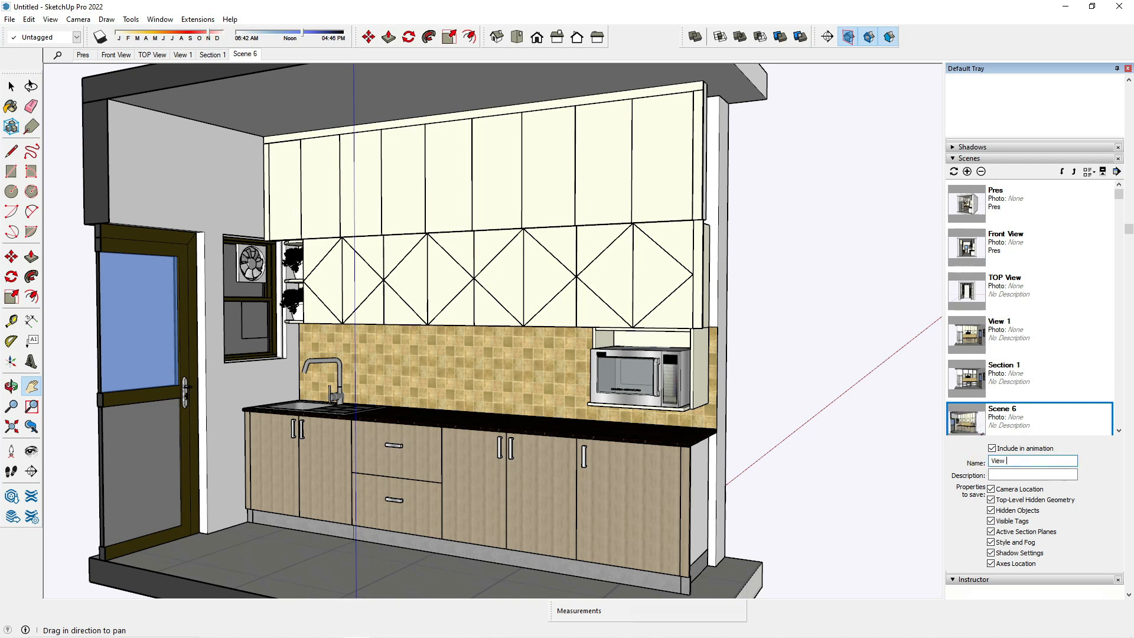
pyautogui.press('Return')
pyautogui.scroll(-3, 1068, 342)
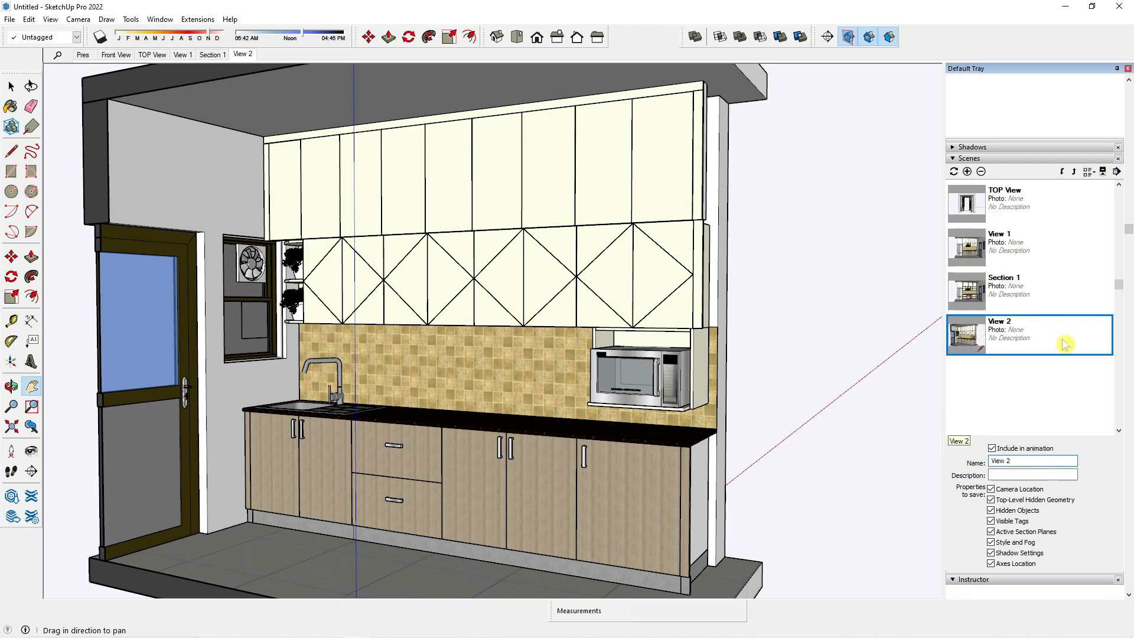
# Turn off the visibility of the Drawer Facia tag and of the handle tag, found with the search term "hand"
pyautogui.scroll(3, 989, 162)
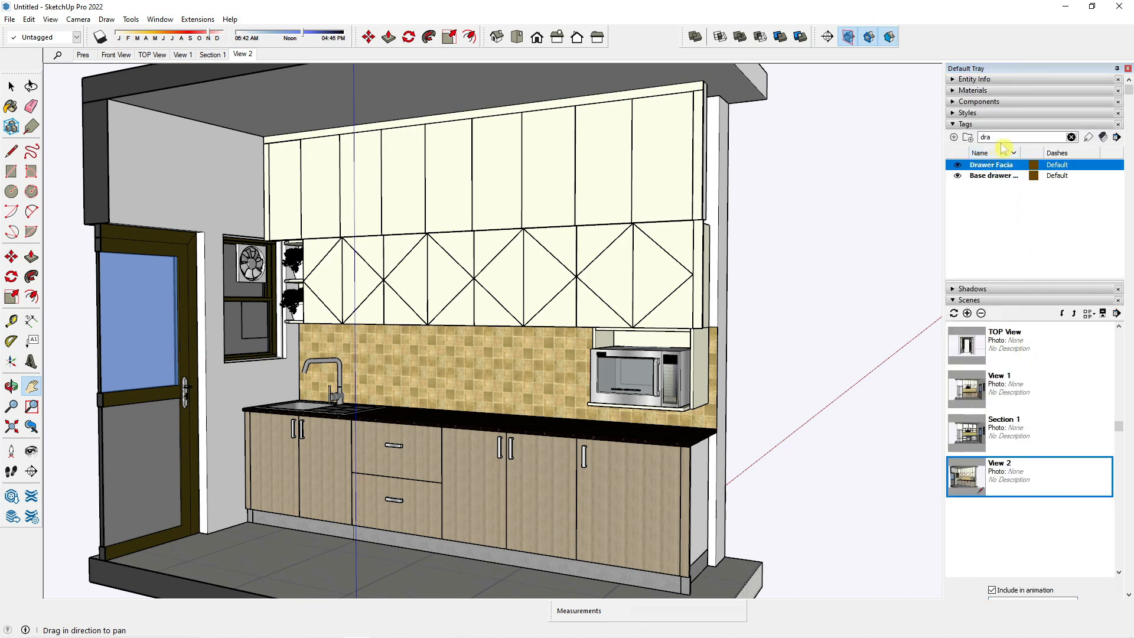
pyautogui.click(958, 164)
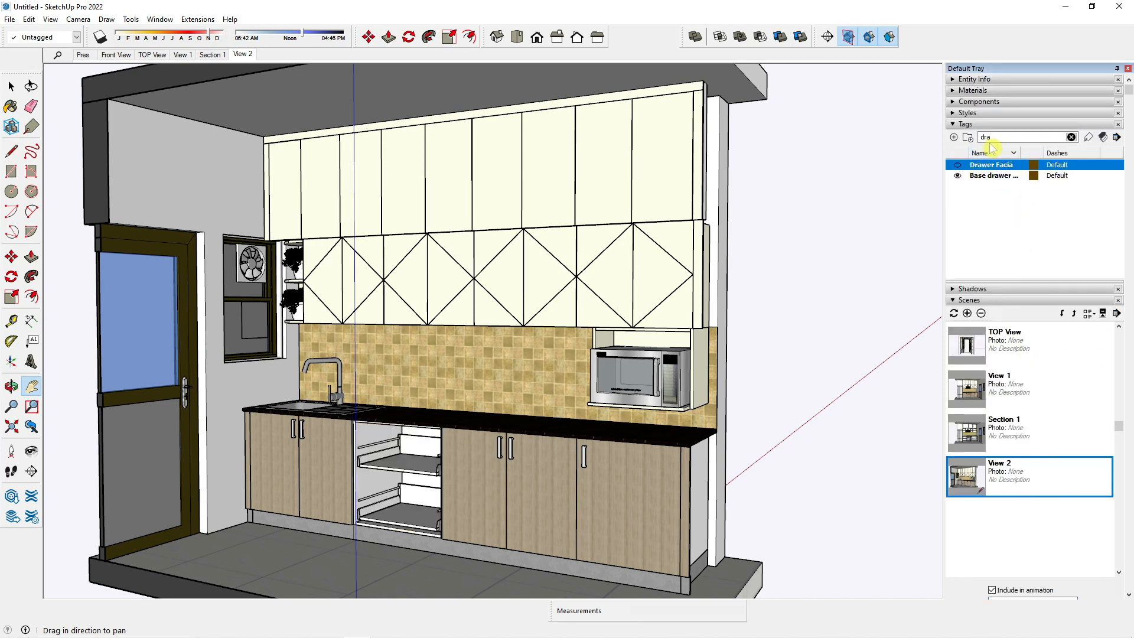
pyautogui.doubleClick(985, 137)
pyautogui.write('hand')
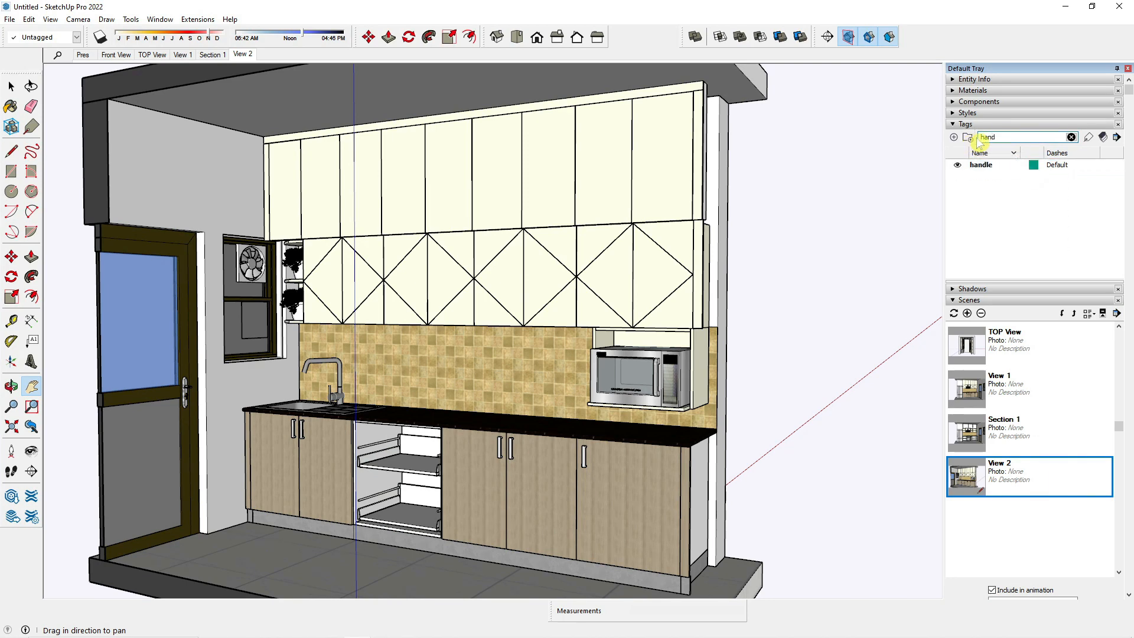
pyautogui.click(957, 164)
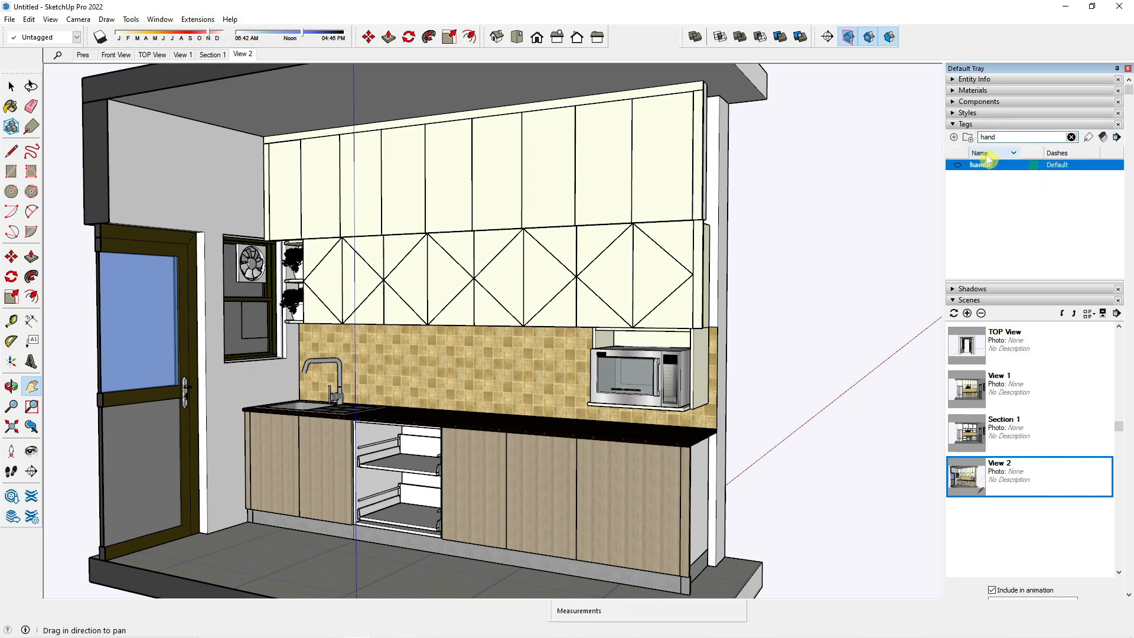
# Find the shutter tag with the search term "shu" and hide it to open up the sink-wall cabinets
pyautogui.doubleClick(985, 137)
pyautogui.write('shu')
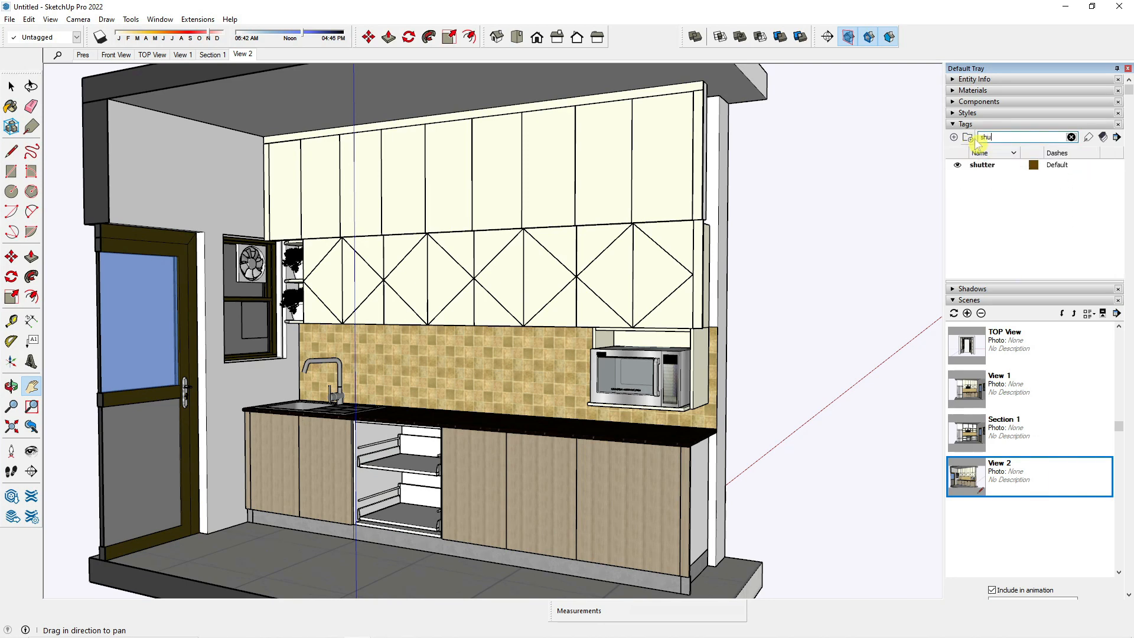
pyautogui.click(957, 166)
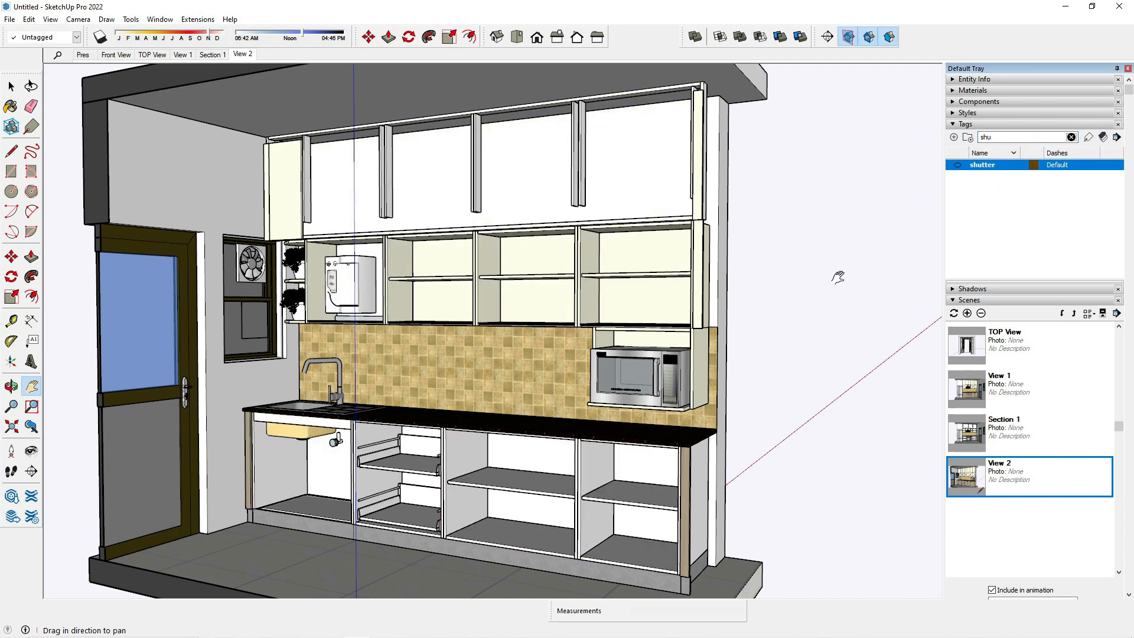
# Add a scene of the sink wall with its cabinet fronts hidden and name it "Section 2"
pyautogui.click(967, 313)
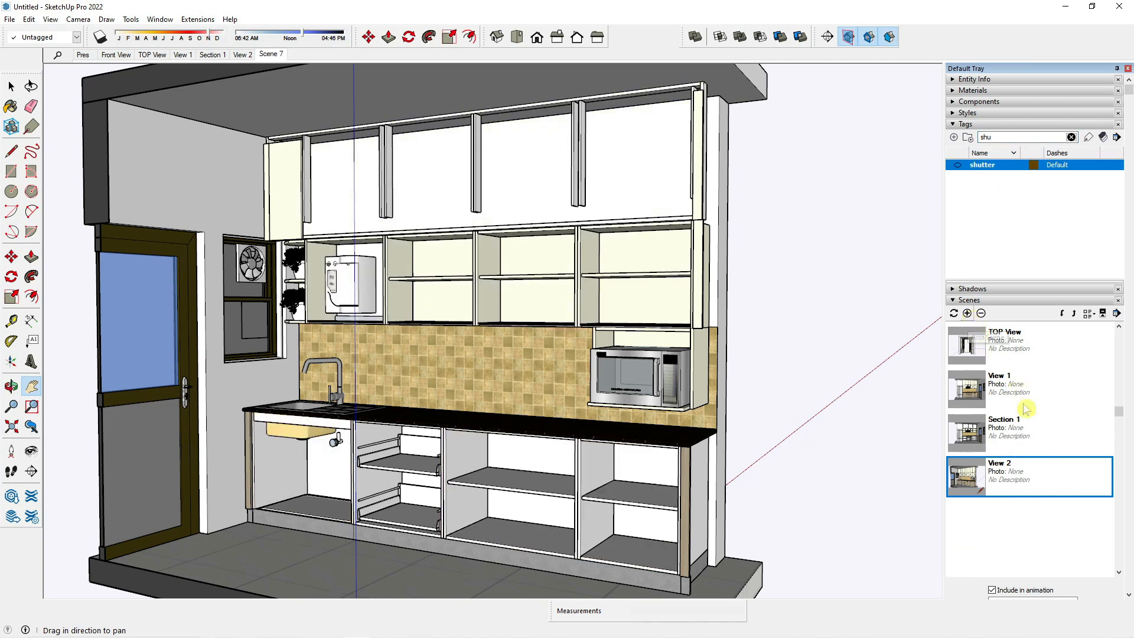
pyautogui.scroll(-8, 1028, 450)
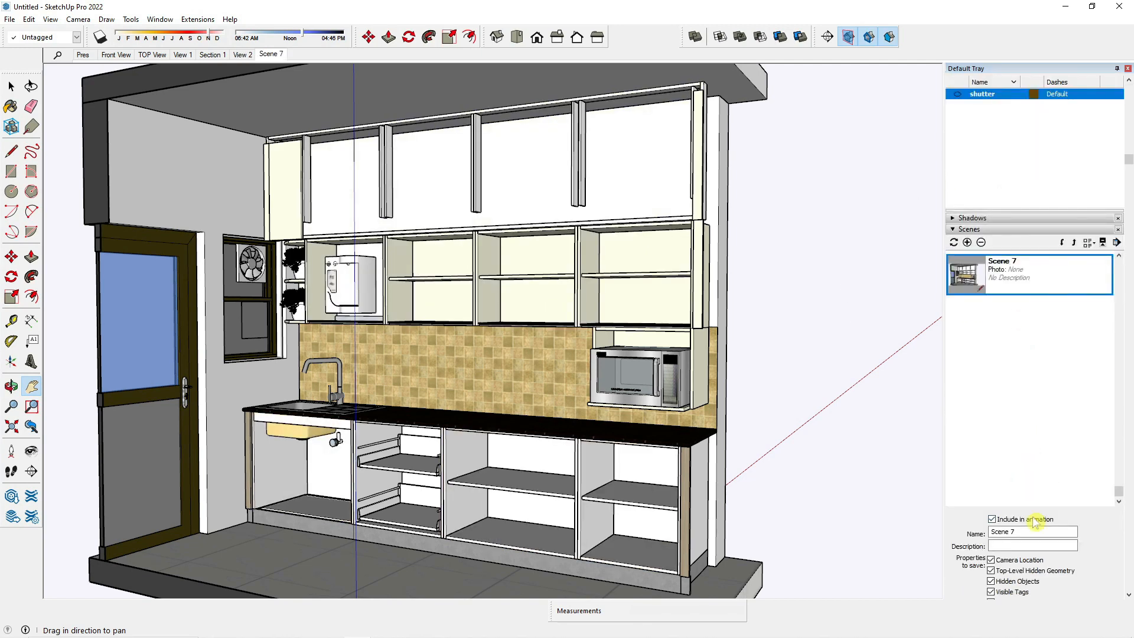
pyautogui.moveTo(1028, 531); pyautogui.dragTo(958, 534)
# Review all the saved scenes in order, from Pres through Section 2
pyautogui.click(82, 55)
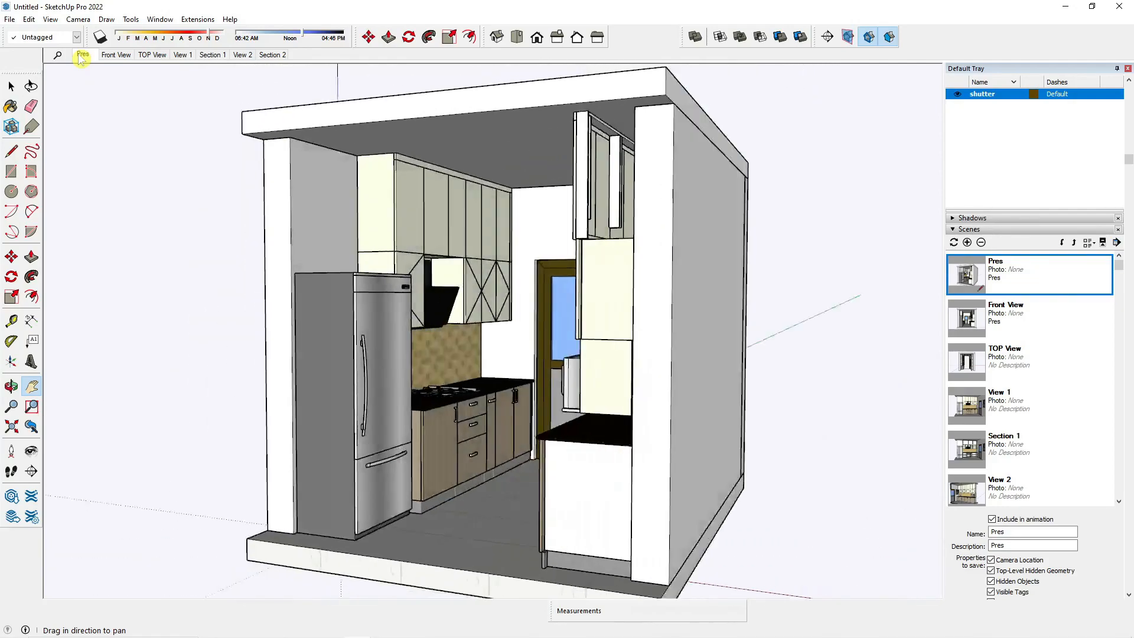
pyautogui.click(117, 55)
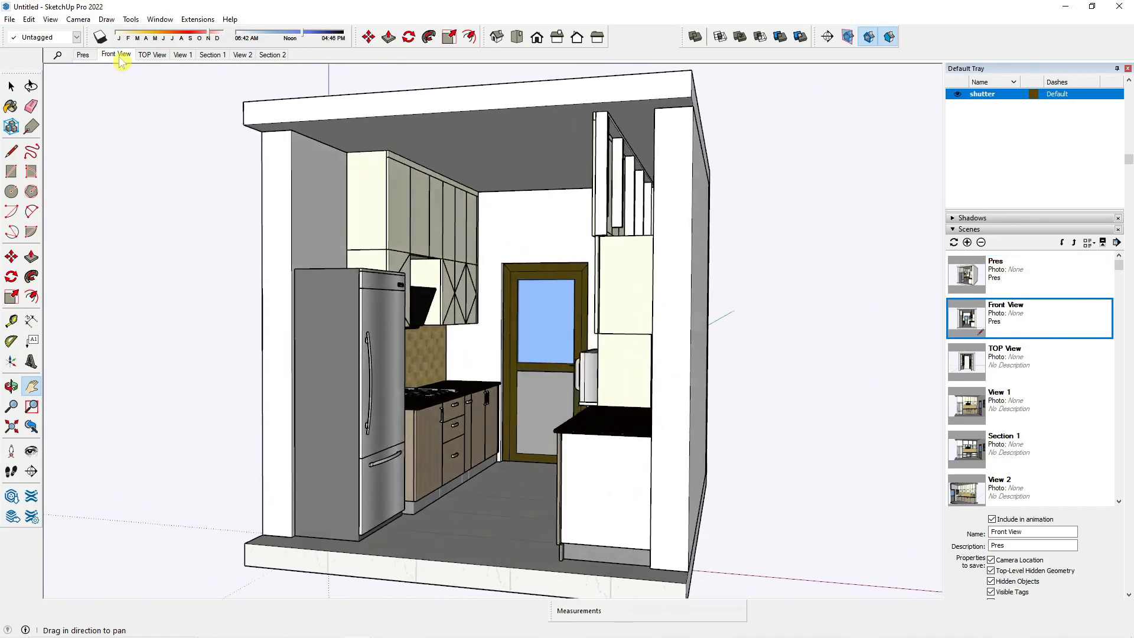
pyautogui.click(152, 55)
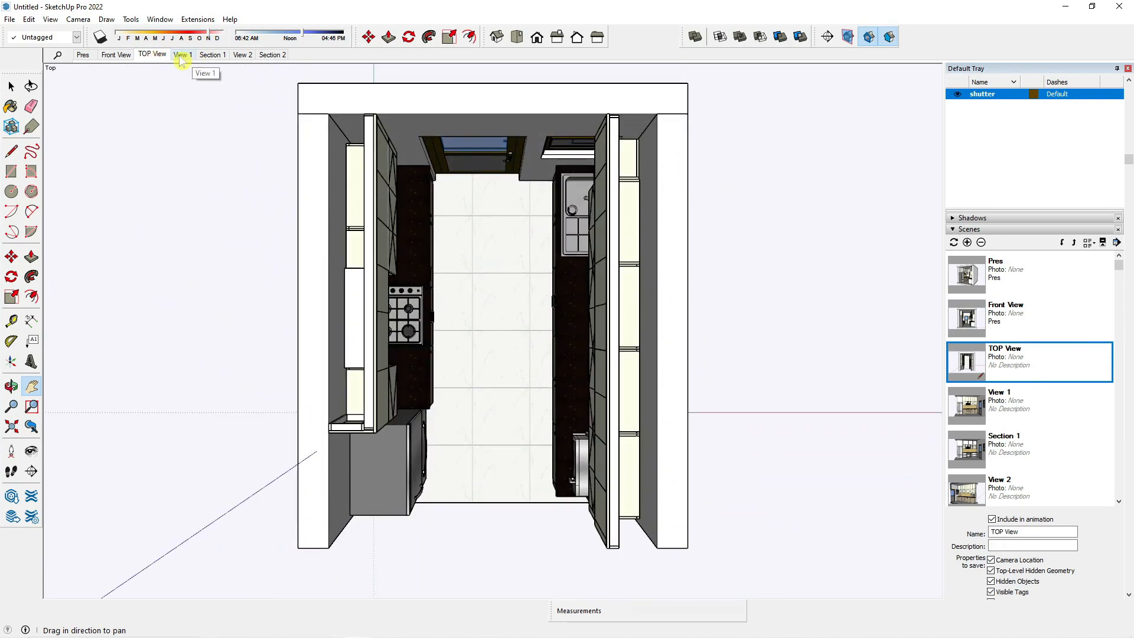
pyautogui.click(181, 56)
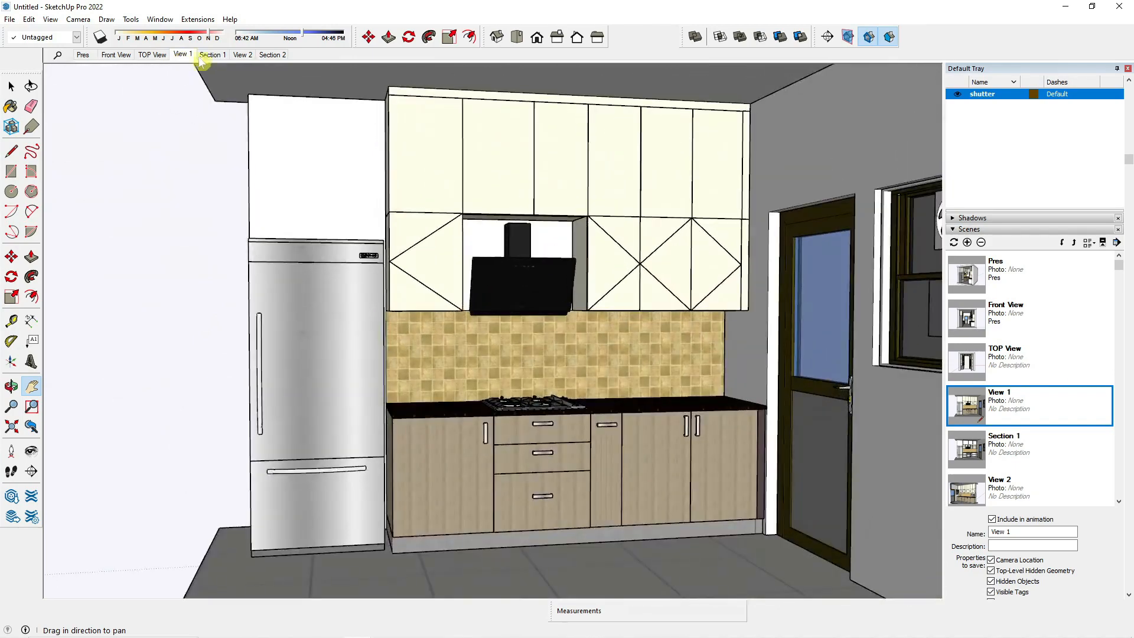
pyautogui.click(211, 55)
pyautogui.click(242, 56)
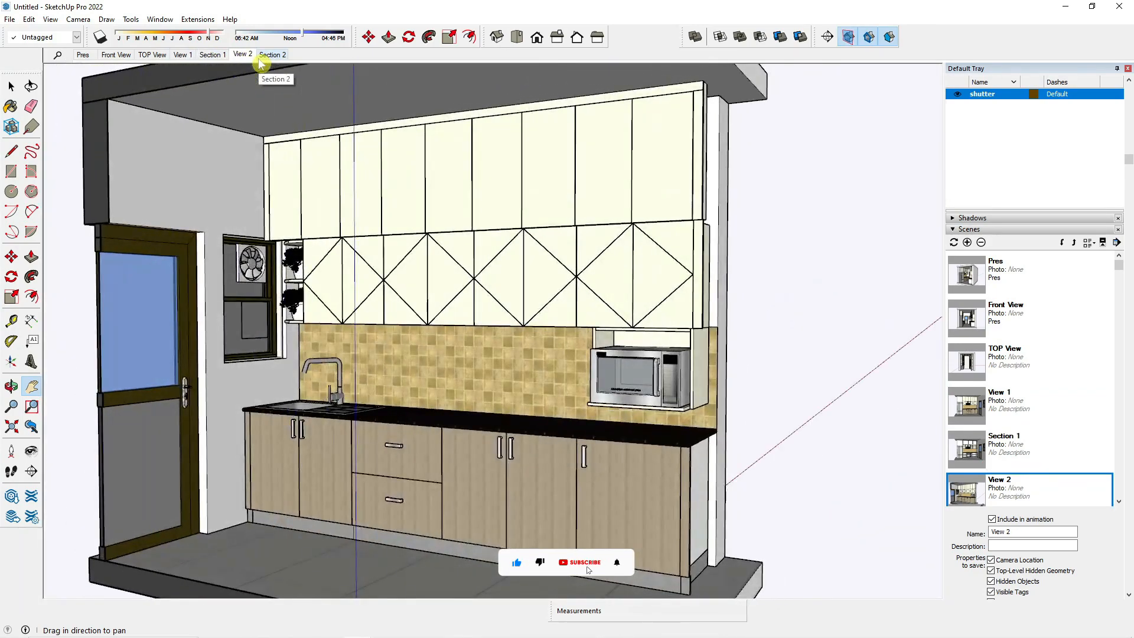
pyautogui.click(267, 55)
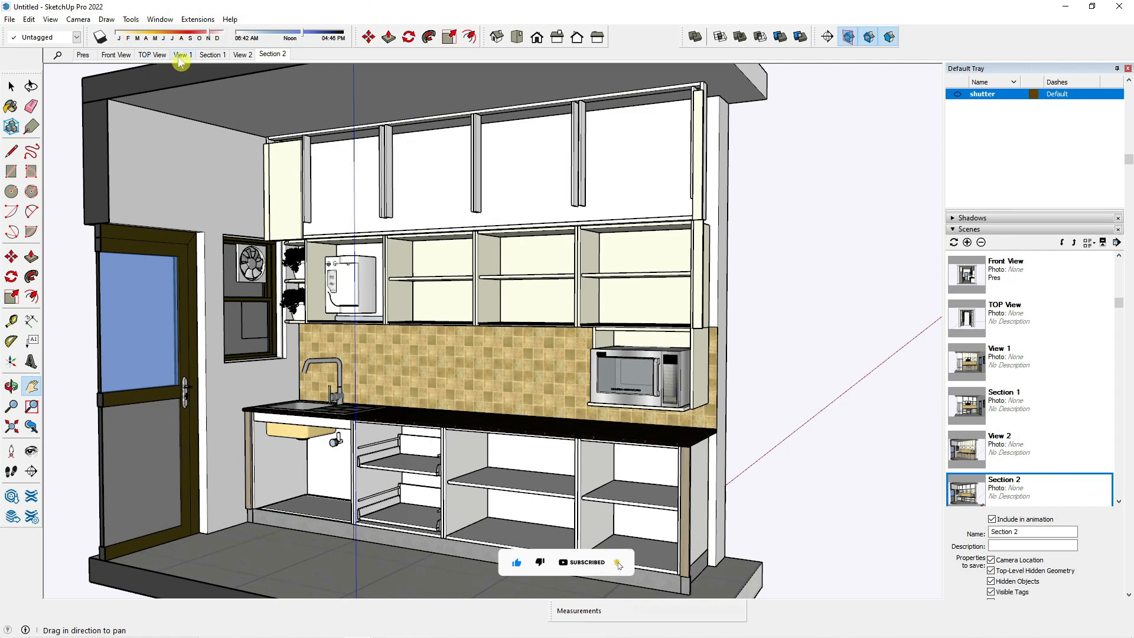
# Disable scene transitions in the model's animation settings
pyautogui.click(30, 20)
pyautogui.moveTo(52, 21)
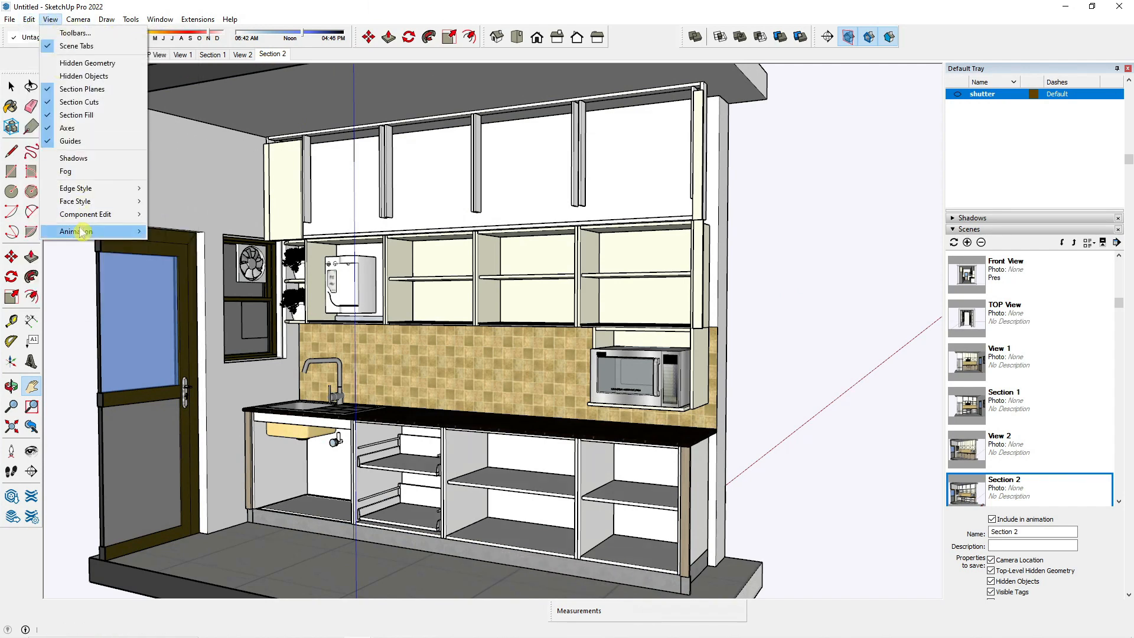
pyautogui.moveTo(118, 231)
pyautogui.click(178, 318)
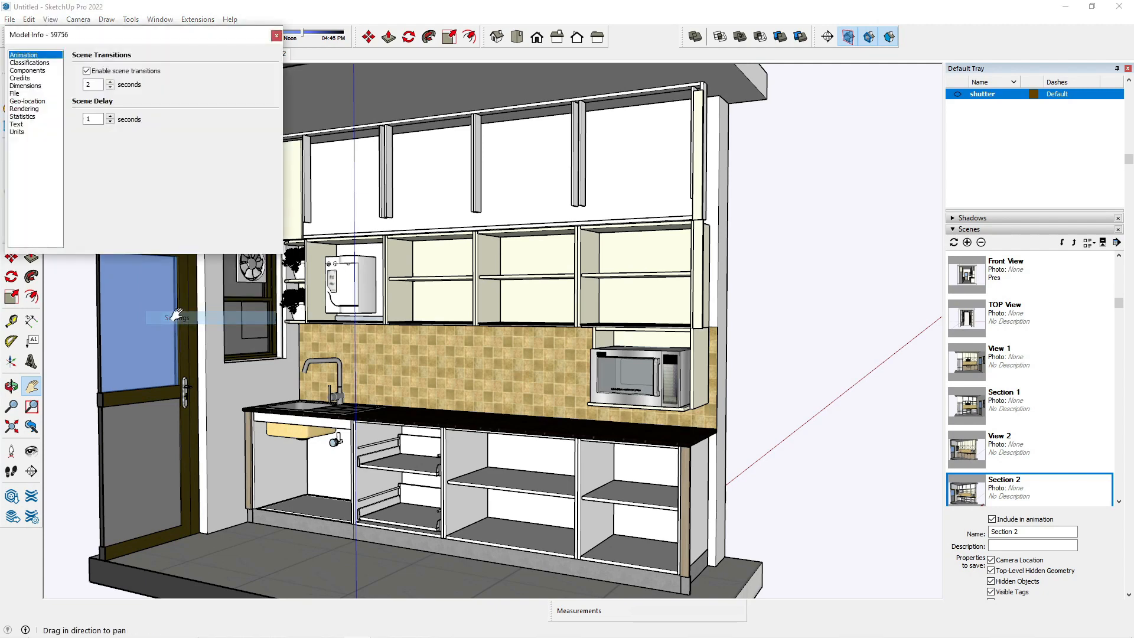
pyautogui.click(87, 71)
pyautogui.click(276, 37)
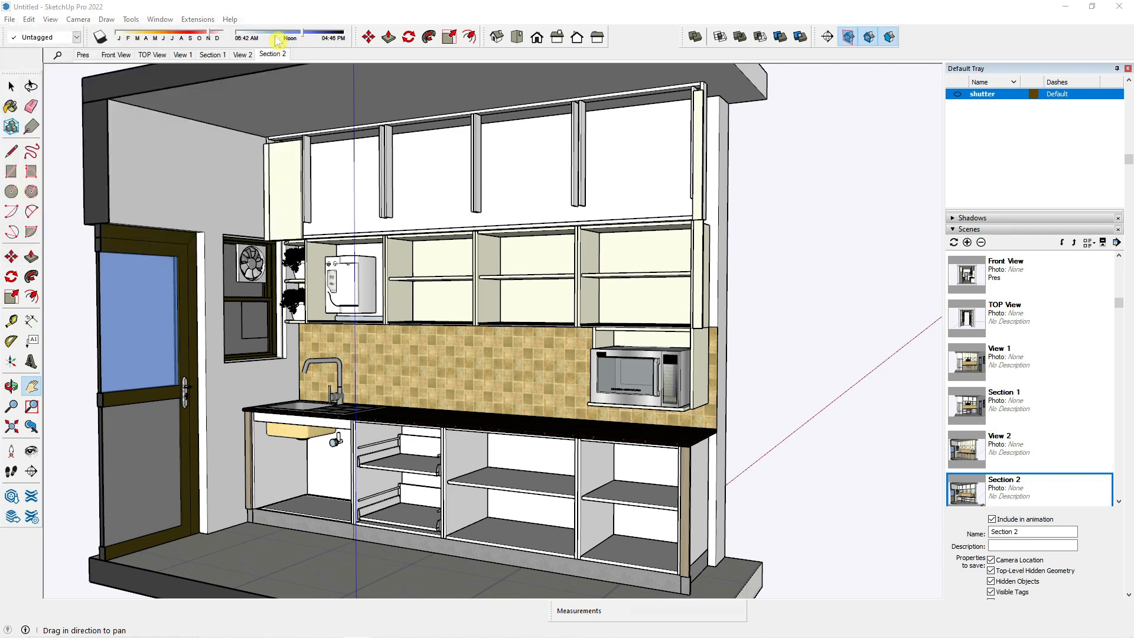
# Check how the scenes switch without transitions, going from Pres through to View 2
pyautogui.click(85, 54)
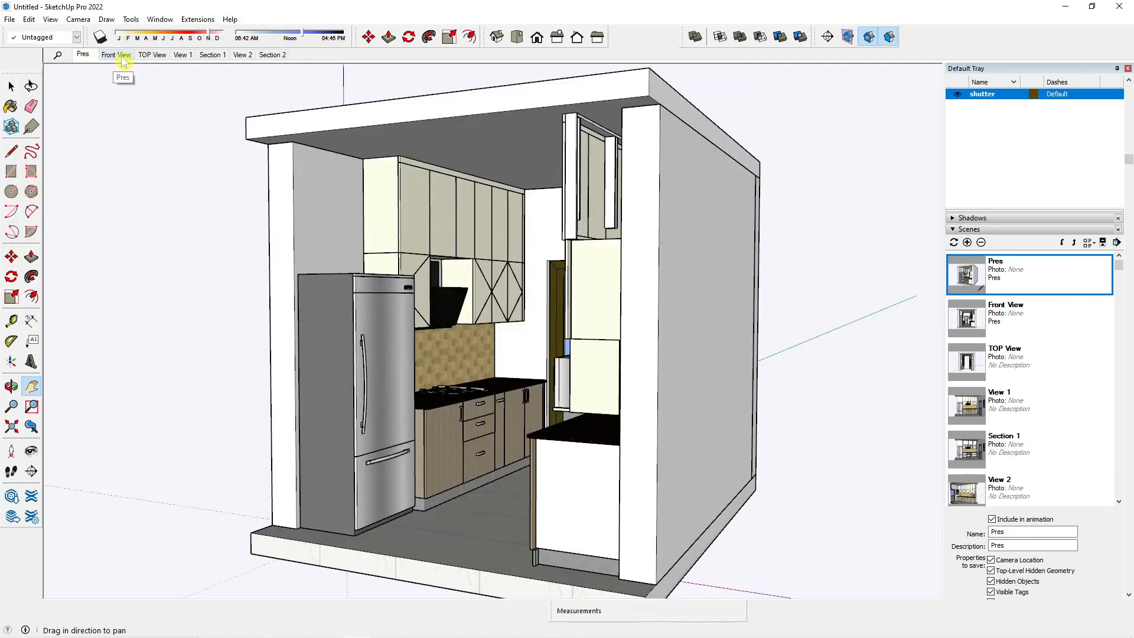
pyautogui.click(115, 55)
pyautogui.click(152, 55)
pyautogui.click(182, 55)
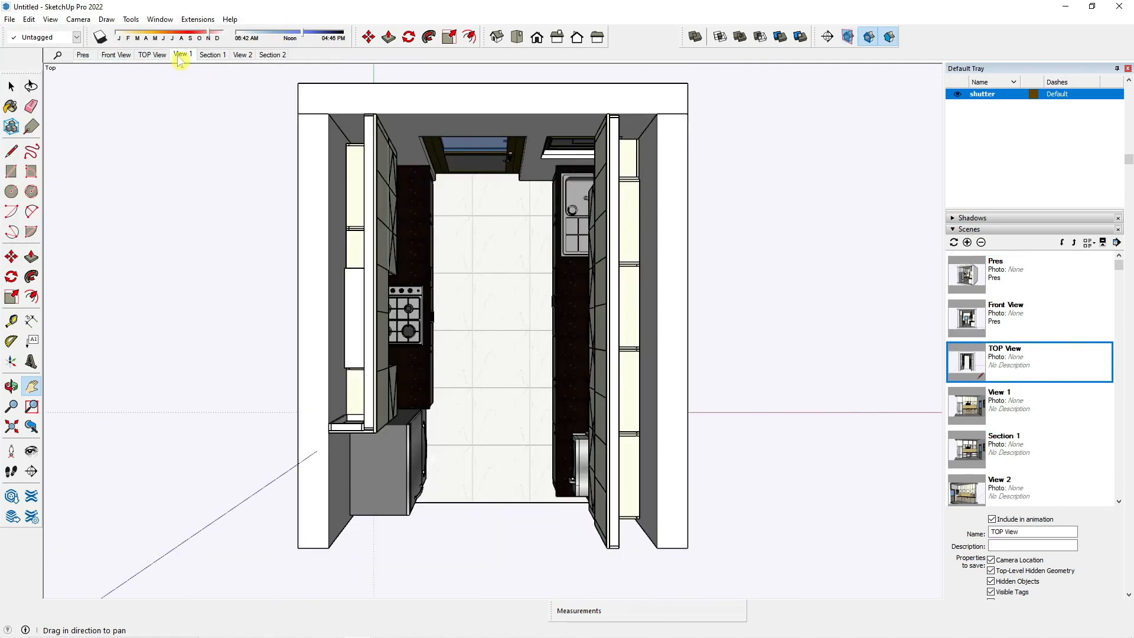
pyautogui.click(211, 54)
pyautogui.click(243, 57)
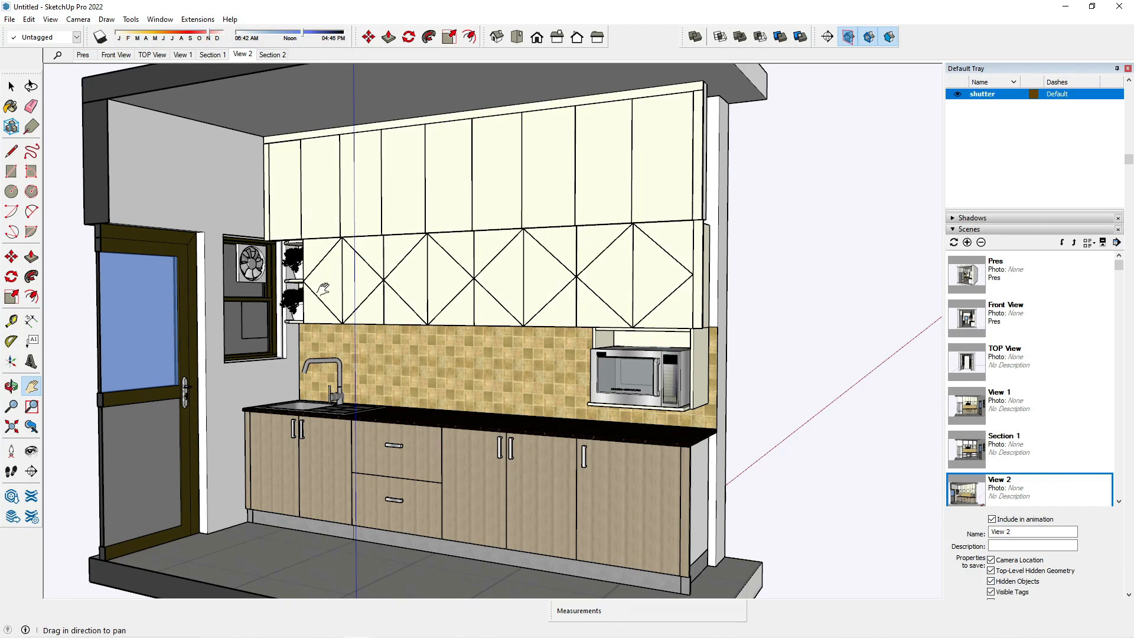
# Hide the two shelf plants in View 2 without updating the scene, and check the effect by switching to Section 1 and back
pyautogui.scroll(8, 290, 306)
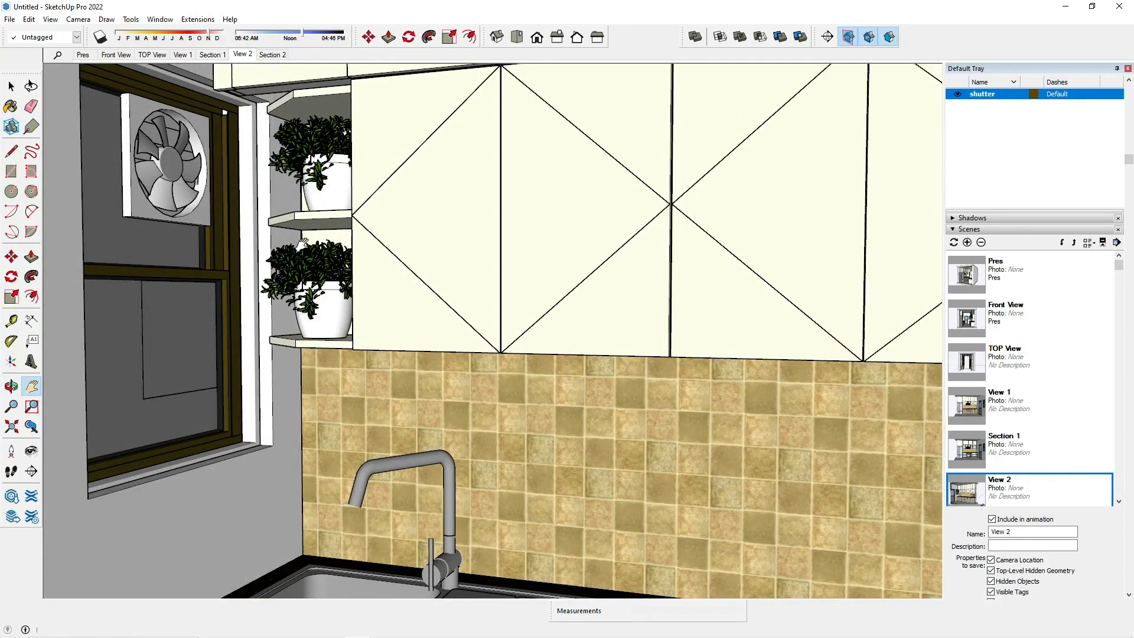
pyautogui.click(242, 56)
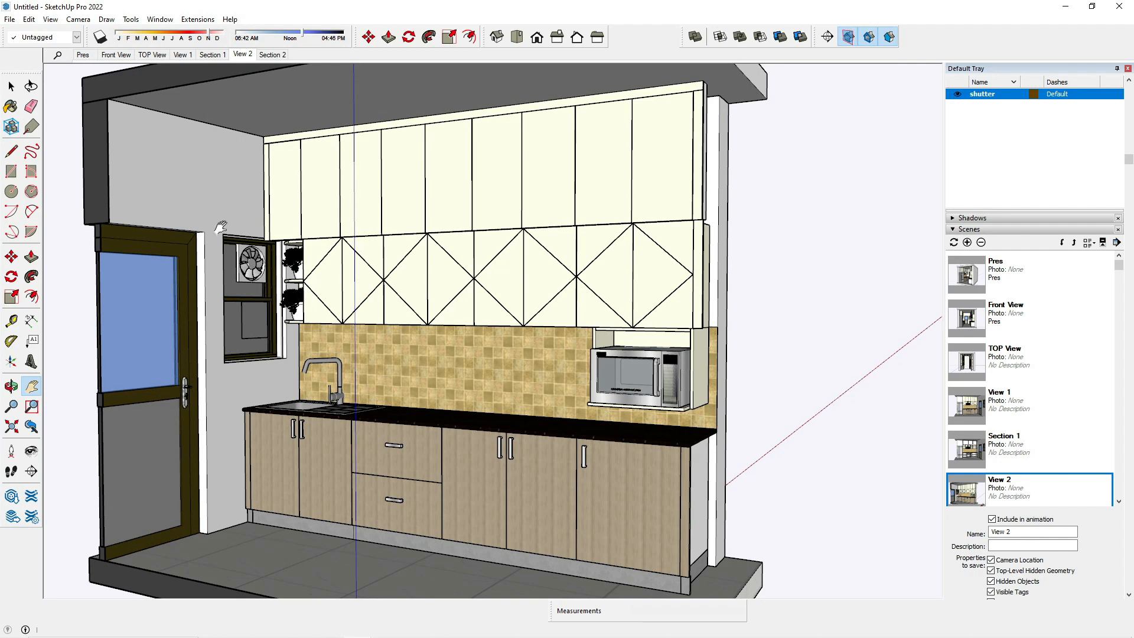
pyautogui.click(11, 87)
pyautogui.rightClick(289, 263)
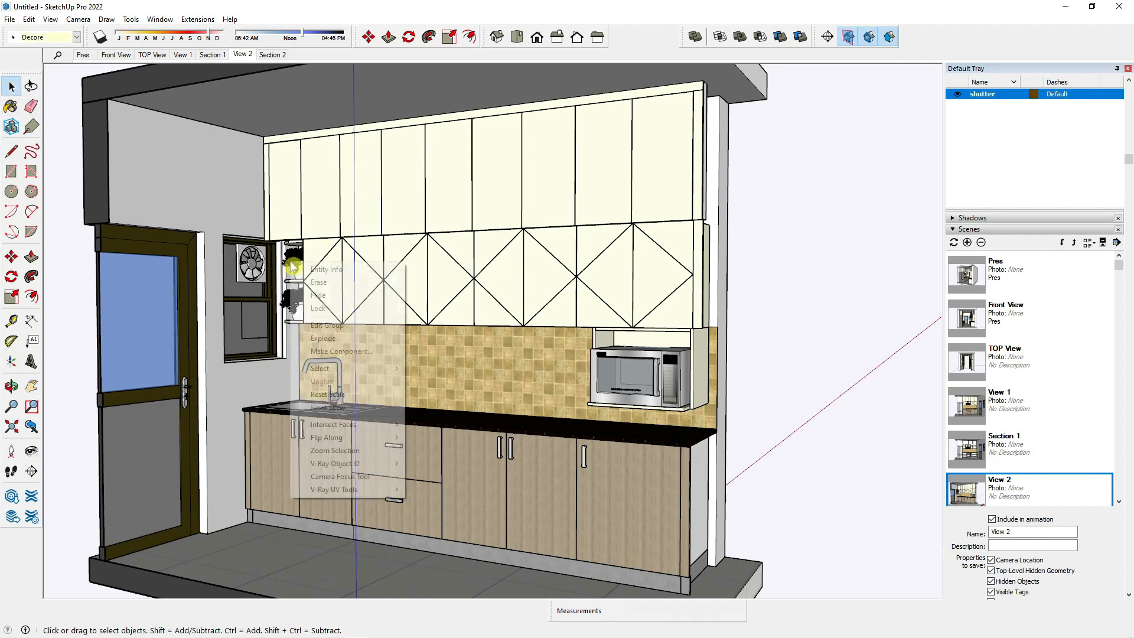
pyautogui.click(337, 294)
pyautogui.rightClick(304, 305)
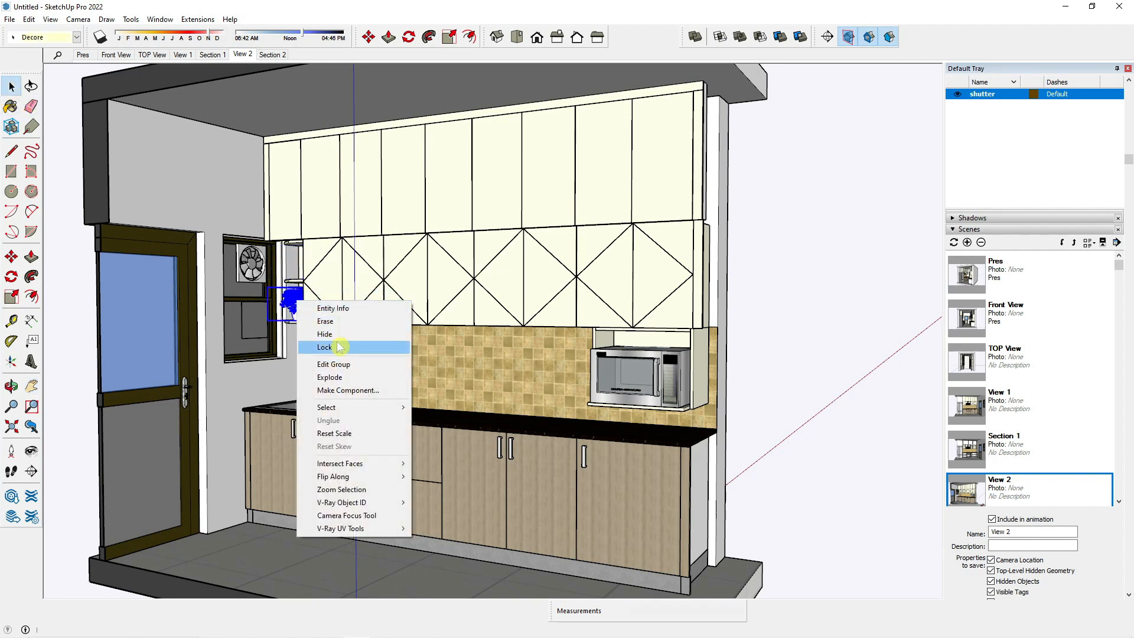
pyautogui.click(335, 338)
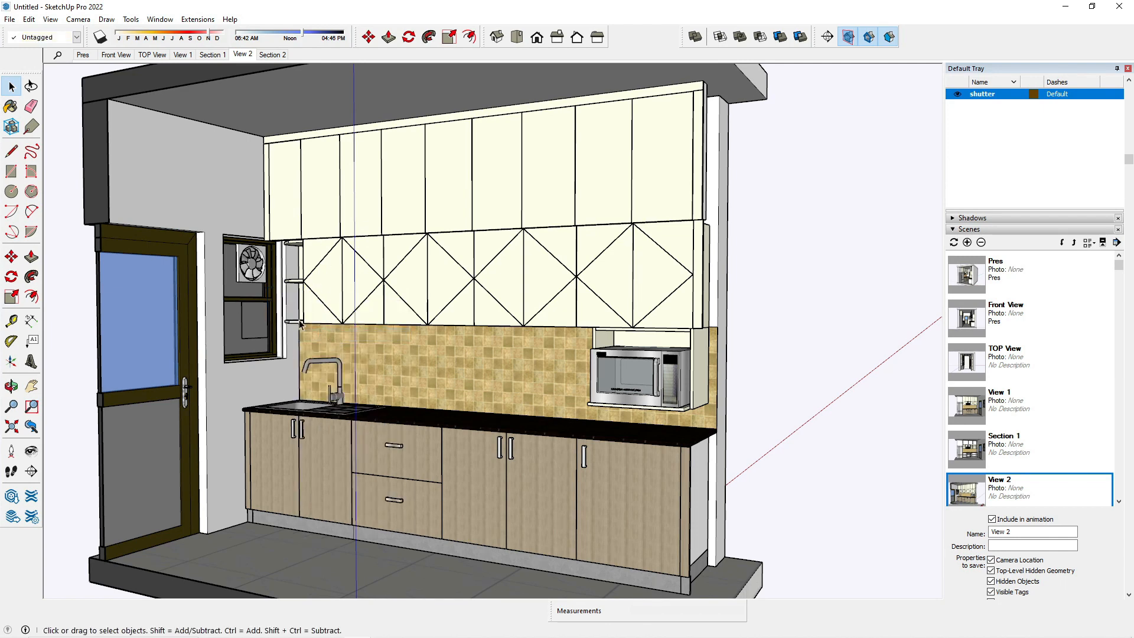
pyautogui.click(219, 54)
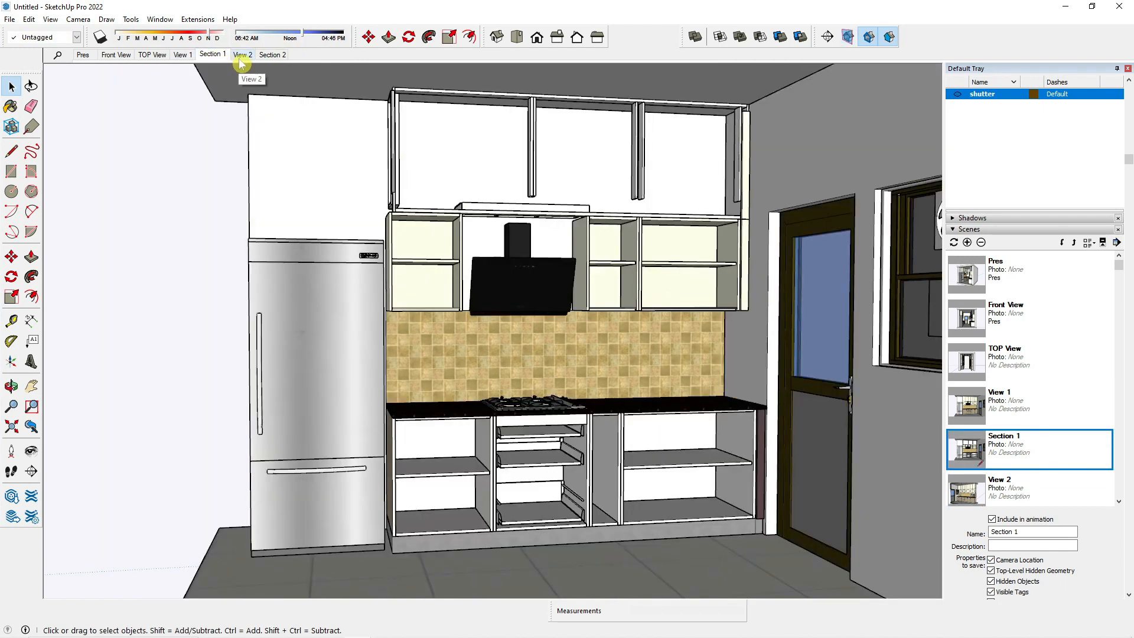
pyautogui.click(240, 60)
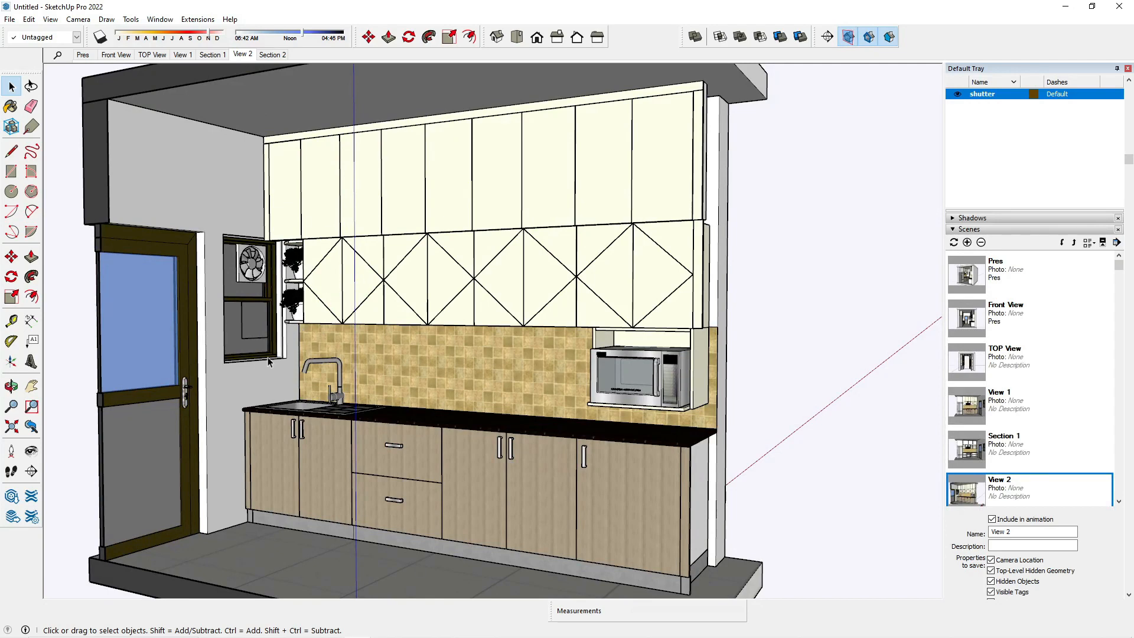
# Hide both potted plants on the corner shelves and update the View 2 scene with the change
pyautogui.rightClick(293, 264)
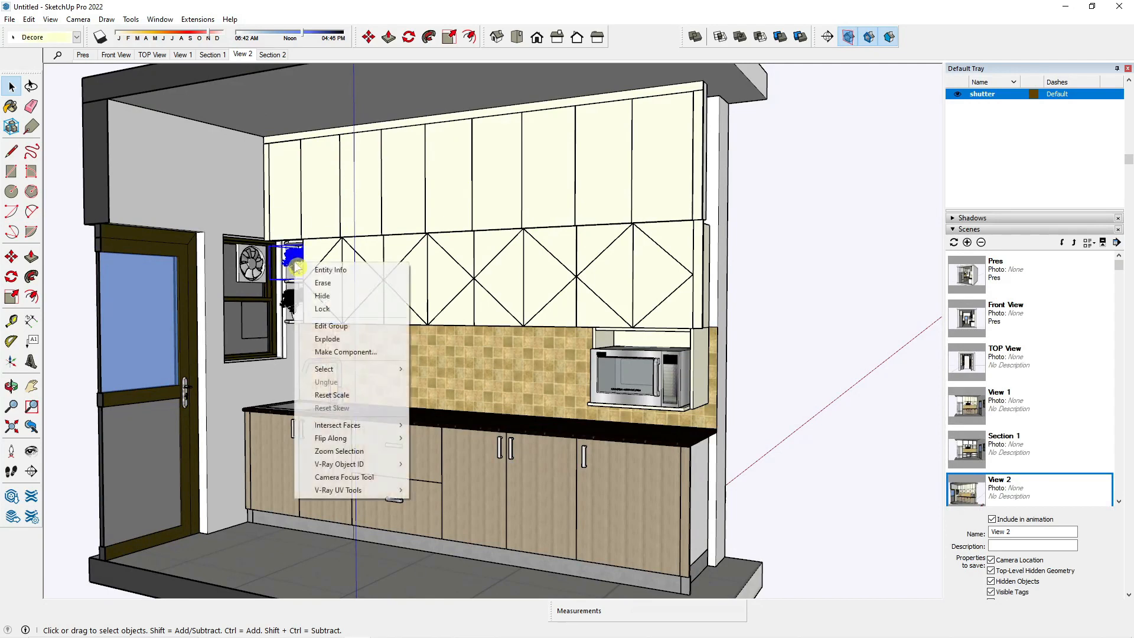
pyautogui.click(325, 298)
pyautogui.rightClick(295, 308)
pyautogui.click(327, 338)
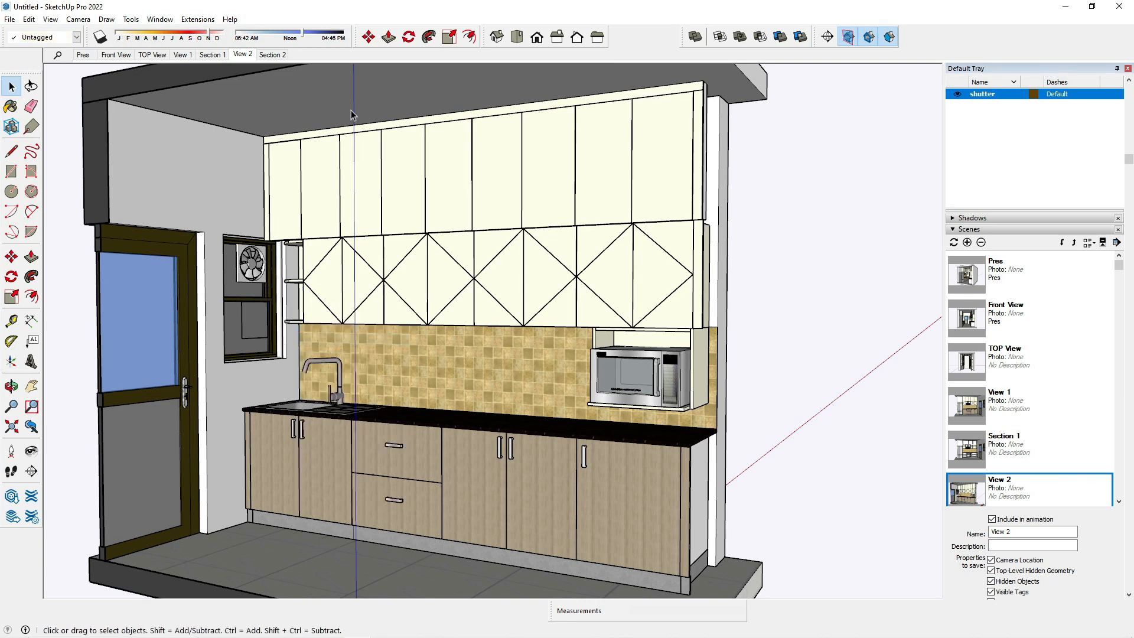
pyautogui.click(243, 54)
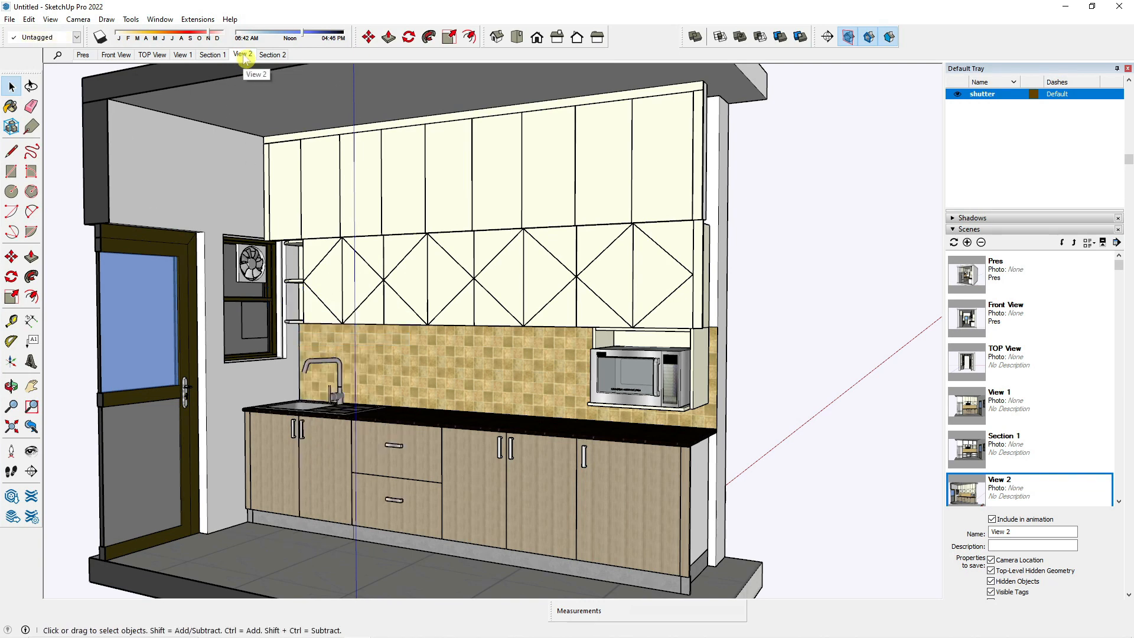
pyautogui.rightClick(244, 56)
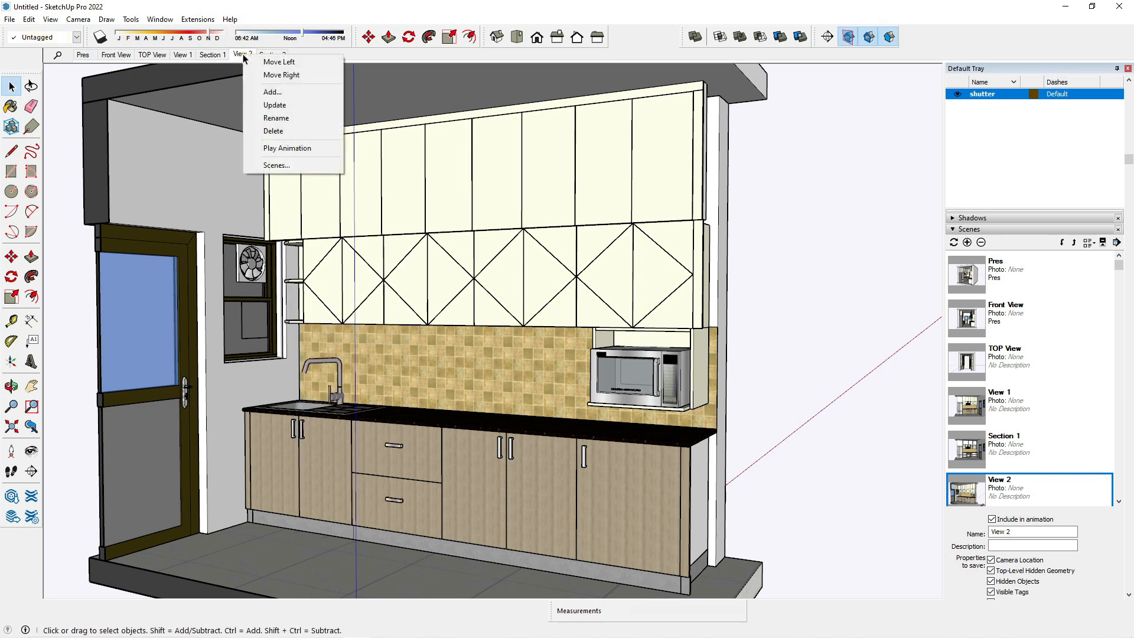
pyautogui.click(277, 105)
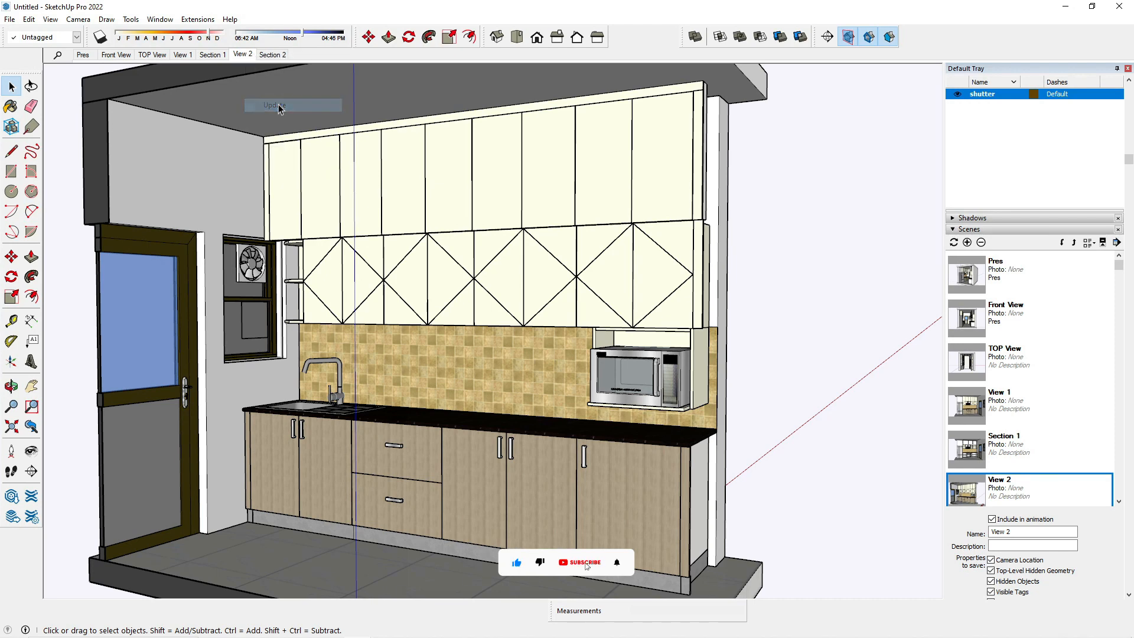
# Check the updated View 2 scene by switching to Section 1 and back
pyautogui.click(219, 55)
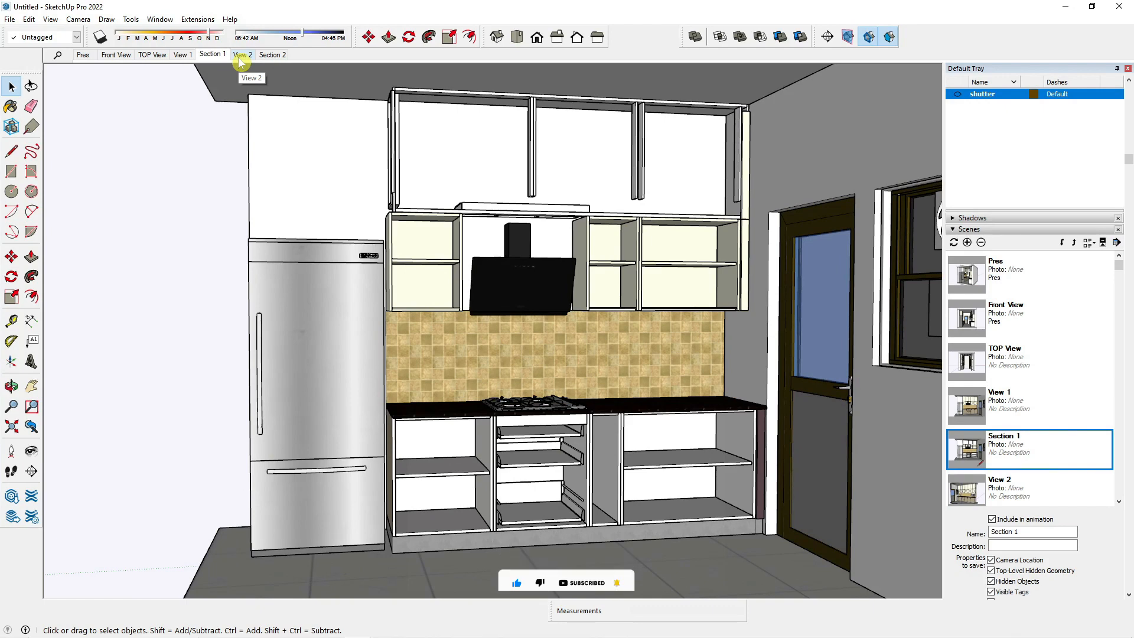
pyautogui.click(241, 57)
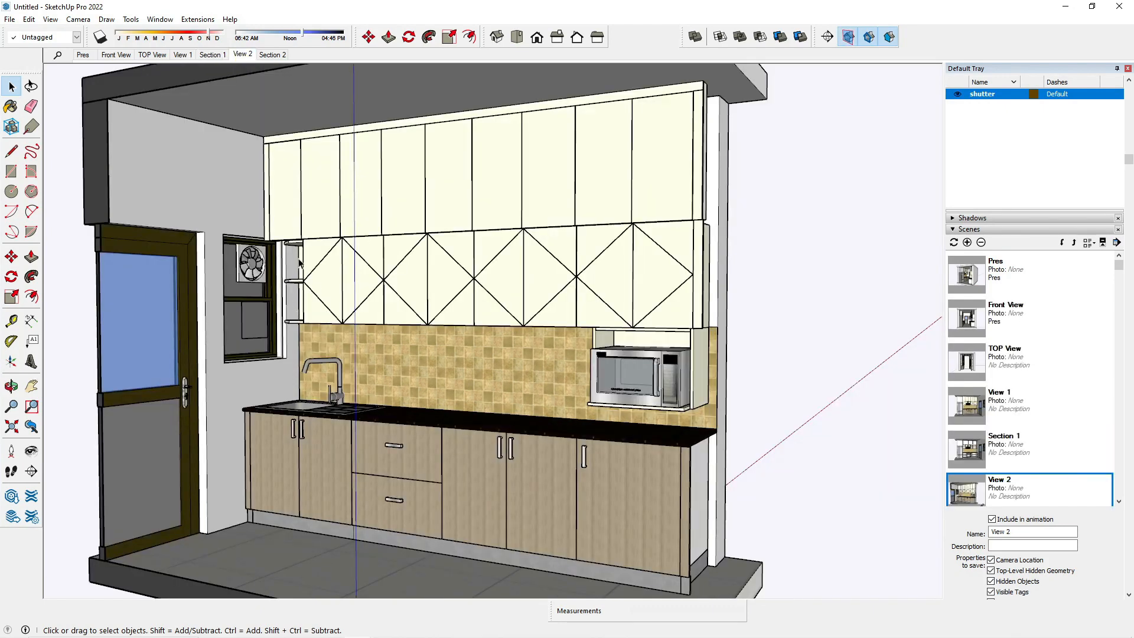
pyautogui.click(243, 59)
# Add a new scene after Section 2 from a more frontal view of the sink wall with closed cabinets
pyautogui.scroll(-3, 1025, 435)
pyautogui.doubleClick(1047, 407)
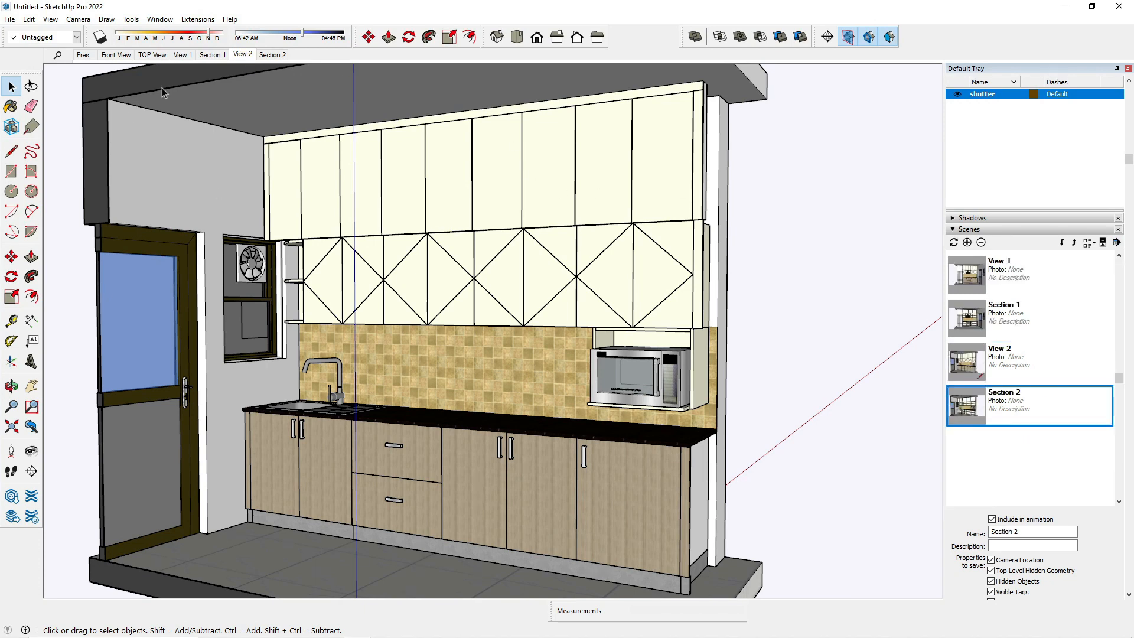
pyautogui.click(967, 242)
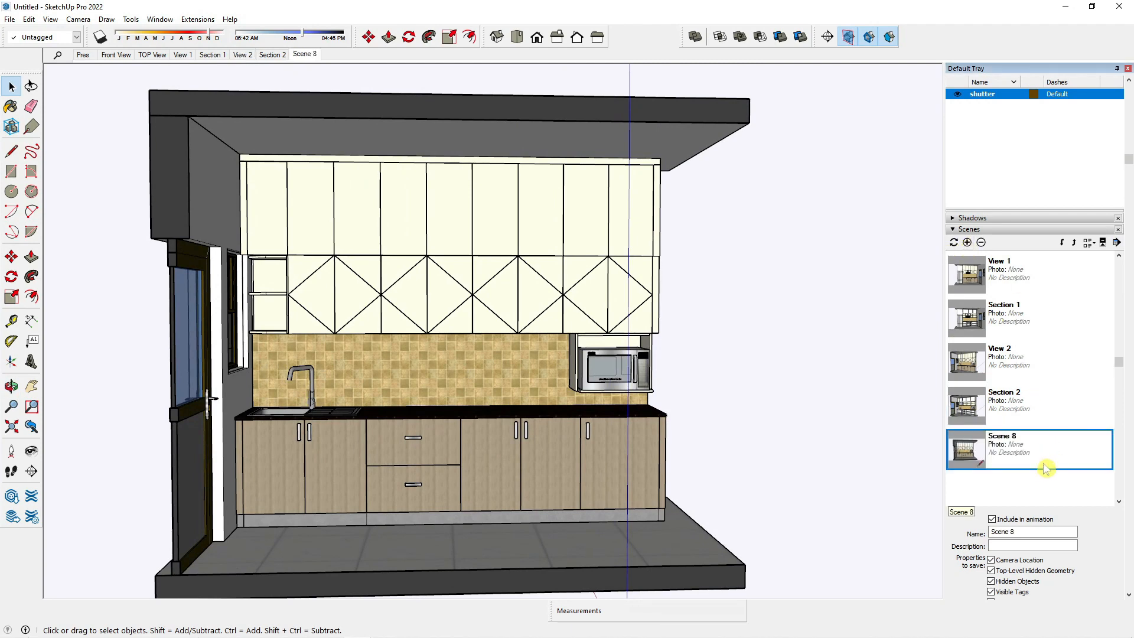
# Delete Scene 8 from the scene list and confirm the deletion
pyautogui.click(1035, 500)
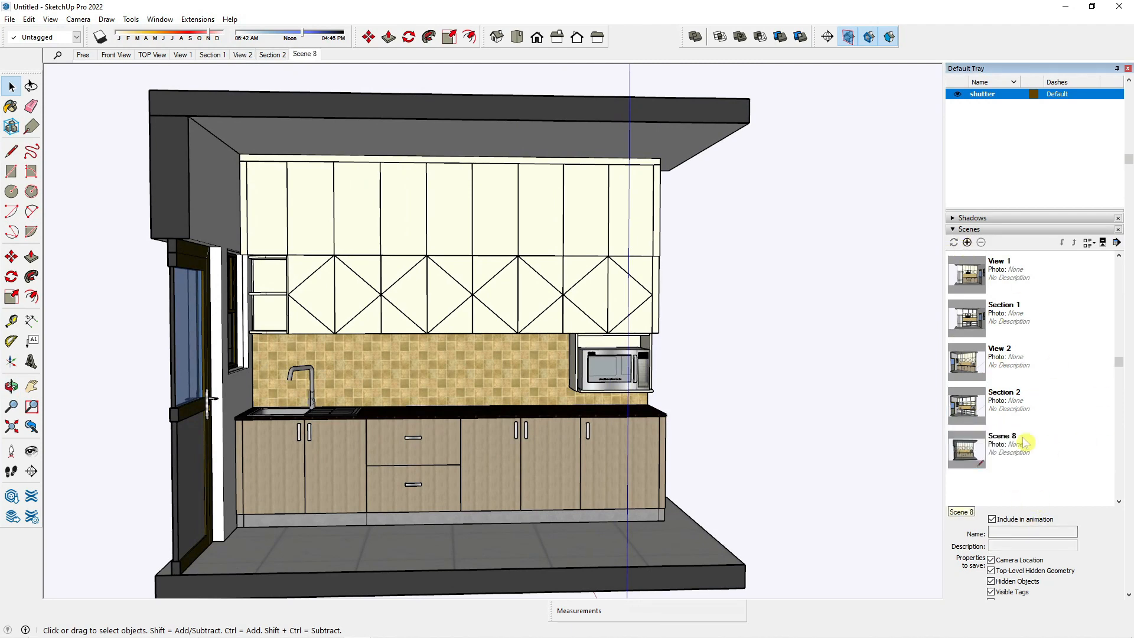
pyautogui.click(1027, 410)
pyautogui.click(1003, 464)
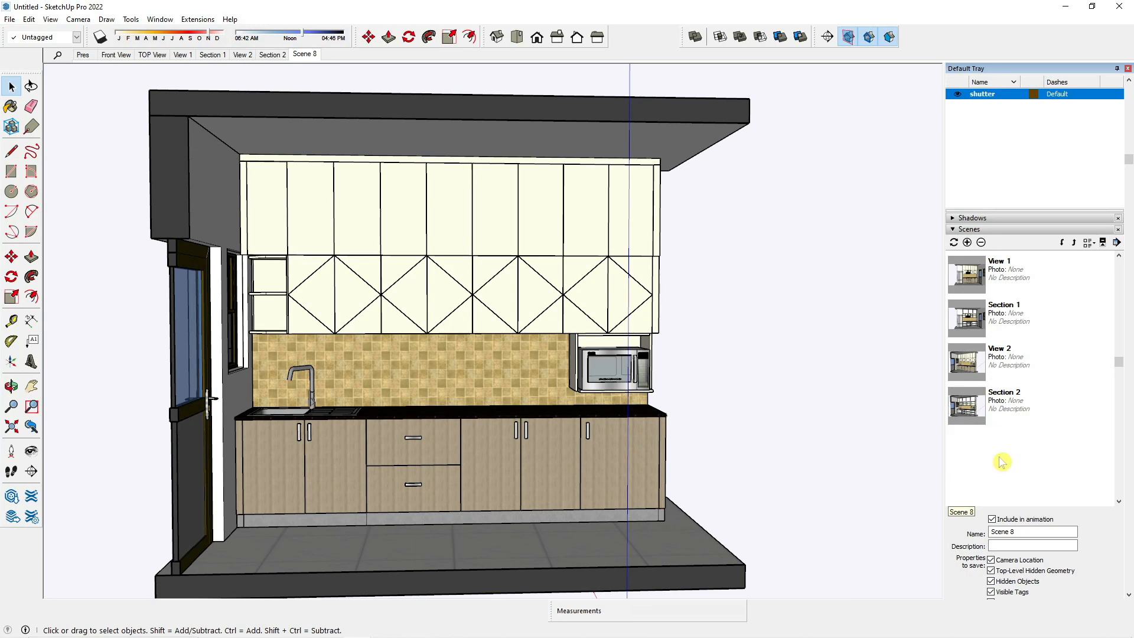
pyautogui.click(981, 242)
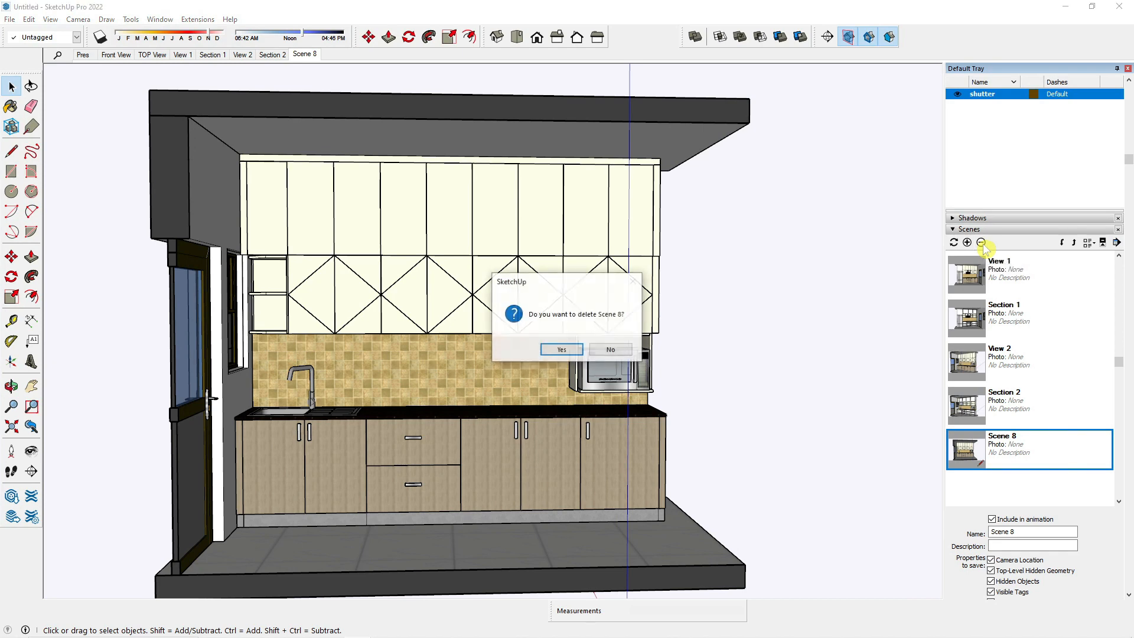
pyautogui.click(587, 349)
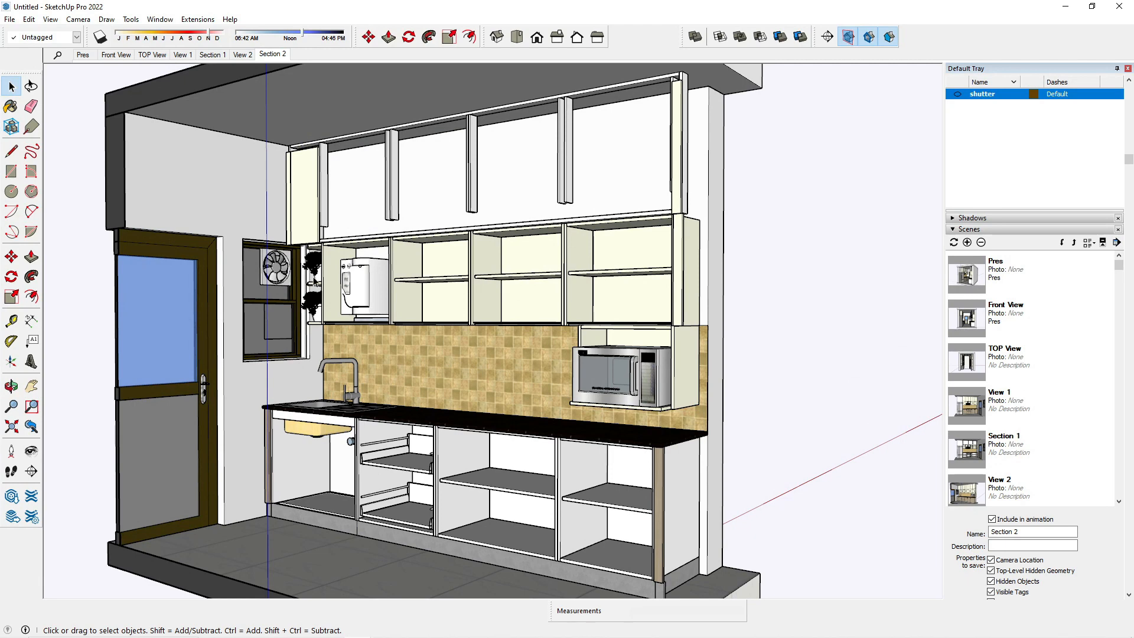
# Hide both shelf plants in the Section 2 view and update the Section 2 scene with all properties included
pyautogui.click(1007, 494)
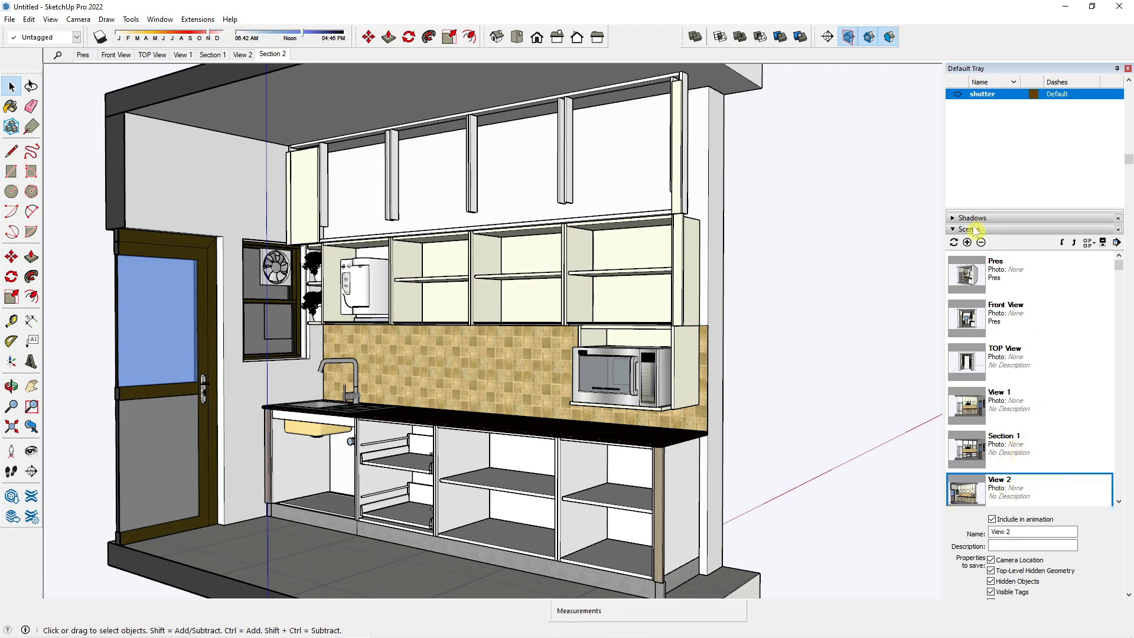
pyautogui.scroll(-1, 1031, 492)
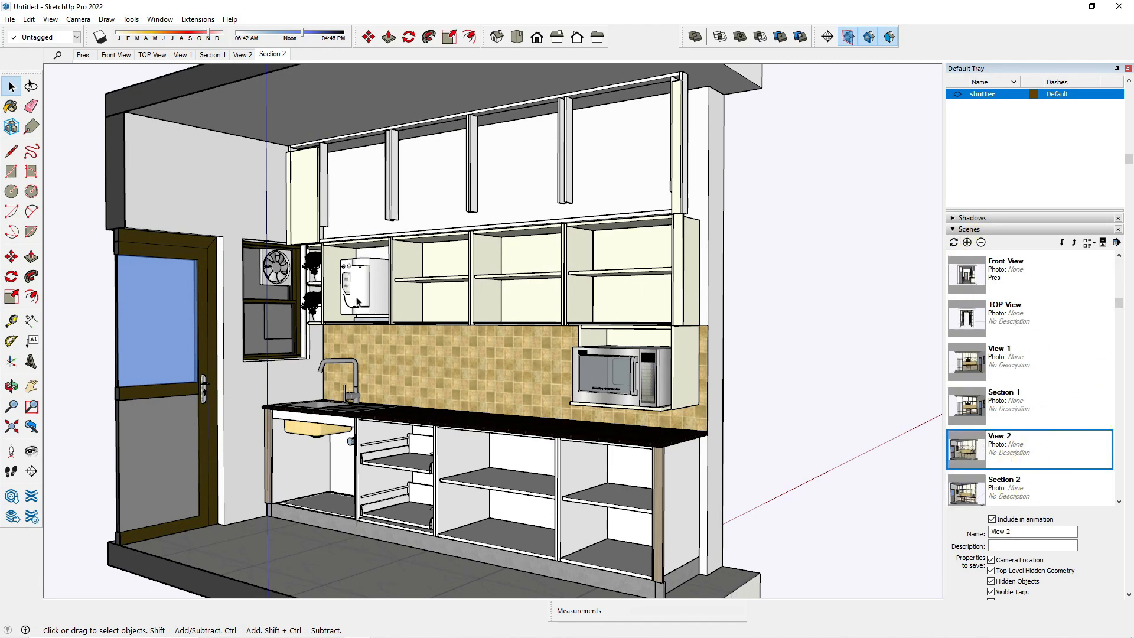
pyautogui.click(314, 269)
pyautogui.rightClick(318, 308)
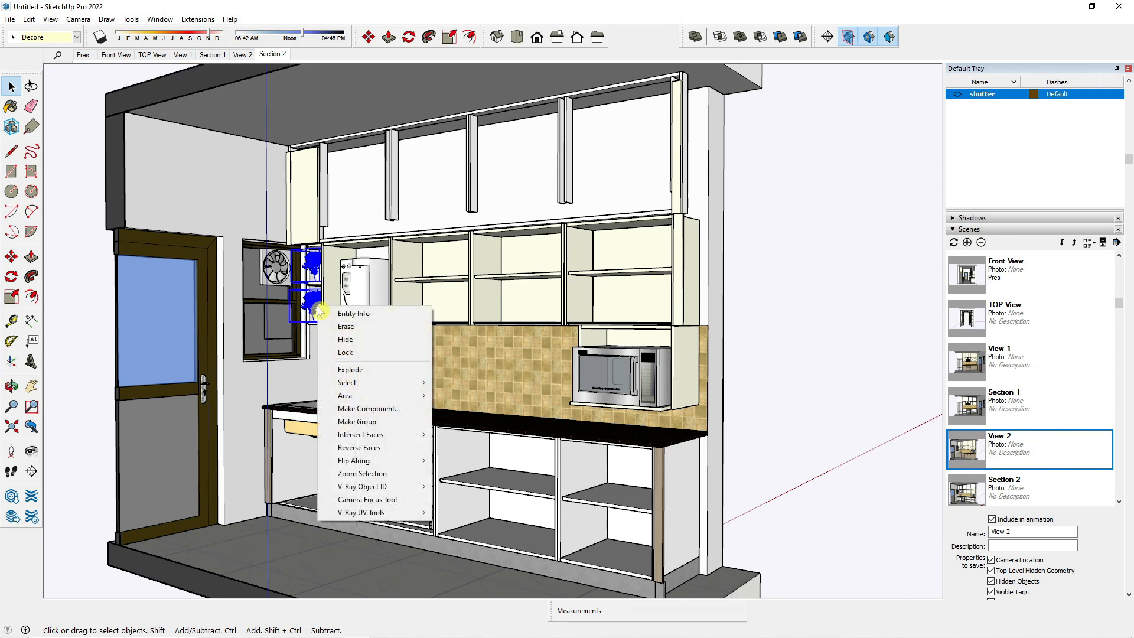
pyautogui.click(354, 339)
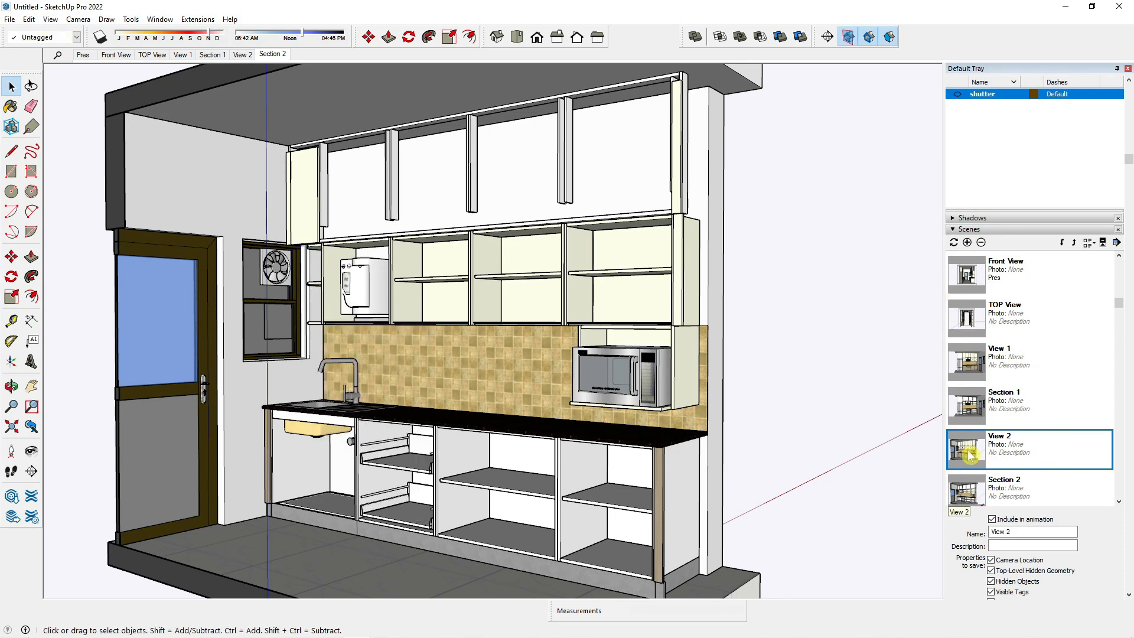
pyautogui.rightClick(972, 501)
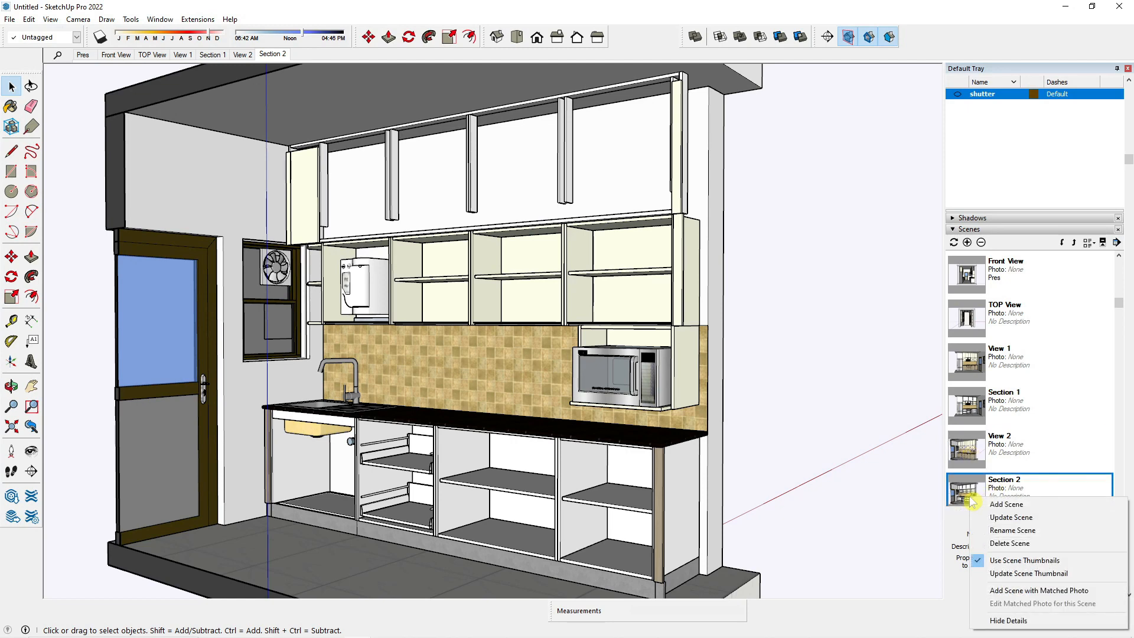
pyautogui.click(954, 243)
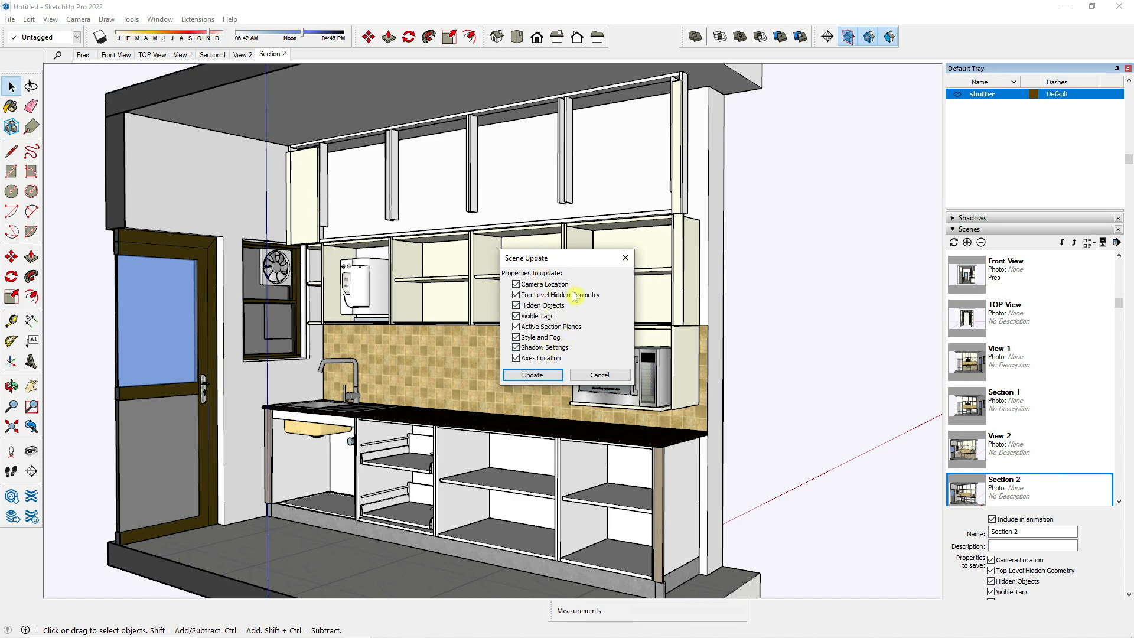
pyautogui.click(534, 375)
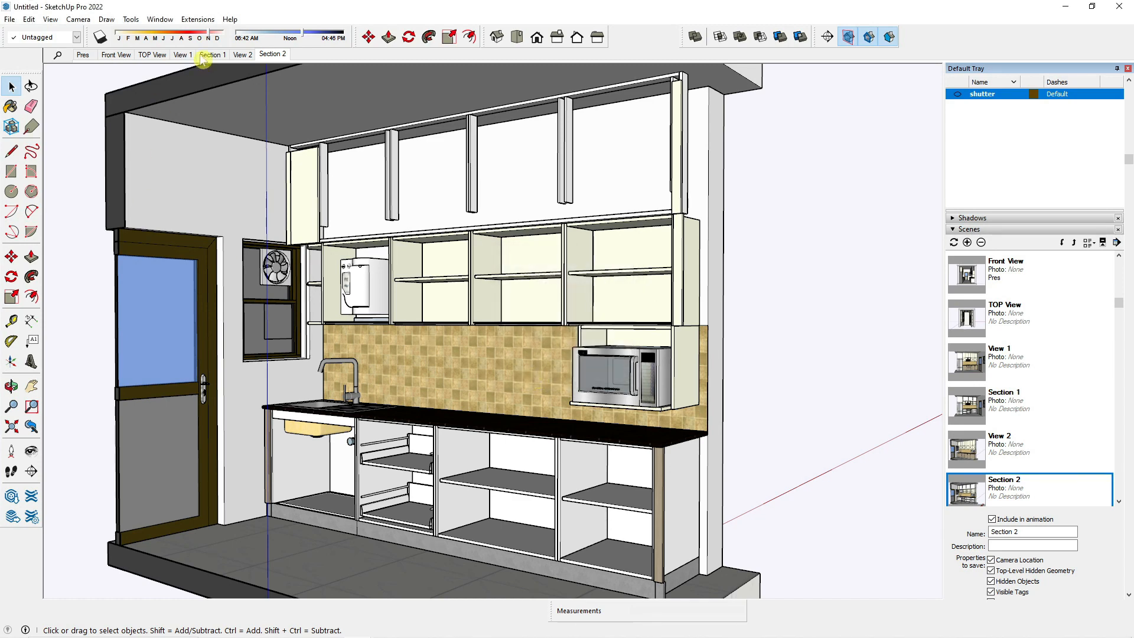
# Check the updated View 2 and Section 2 scenes, and inspect the kitchen interior starting from the Pres scene
pyautogui.click(247, 55)
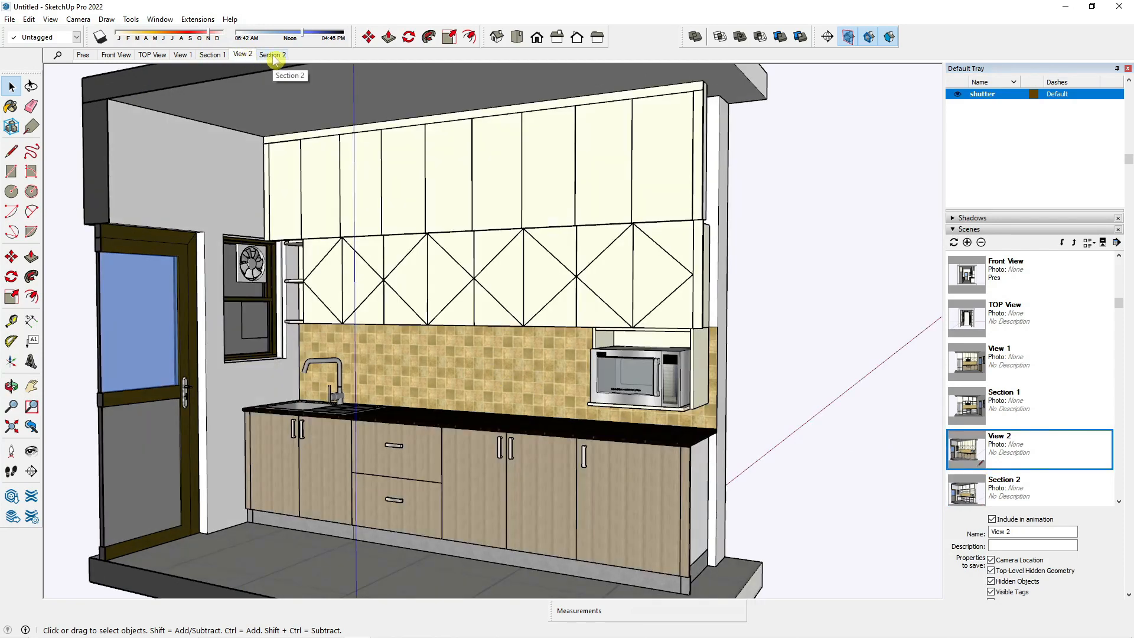
pyautogui.click(273, 55)
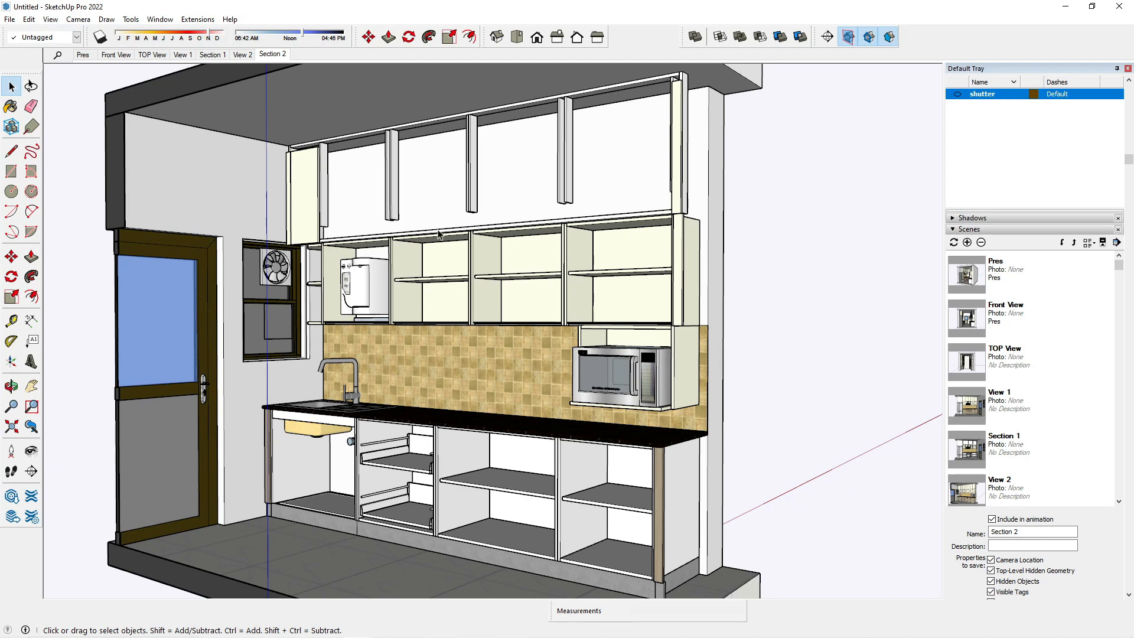
pyautogui.click(81, 55)
pyautogui.click(83, 55)
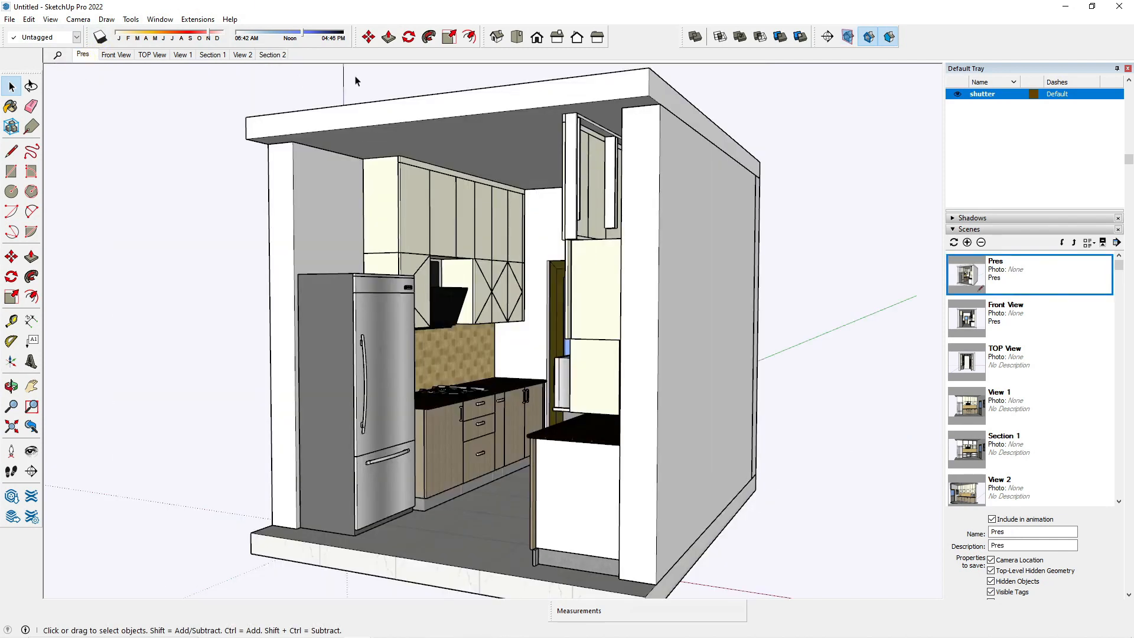
pyautogui.moveTo(507, 308); pyautogui.dragTo(599, 343, button='middle')
pyautogui.scroll(4, 750, 332)
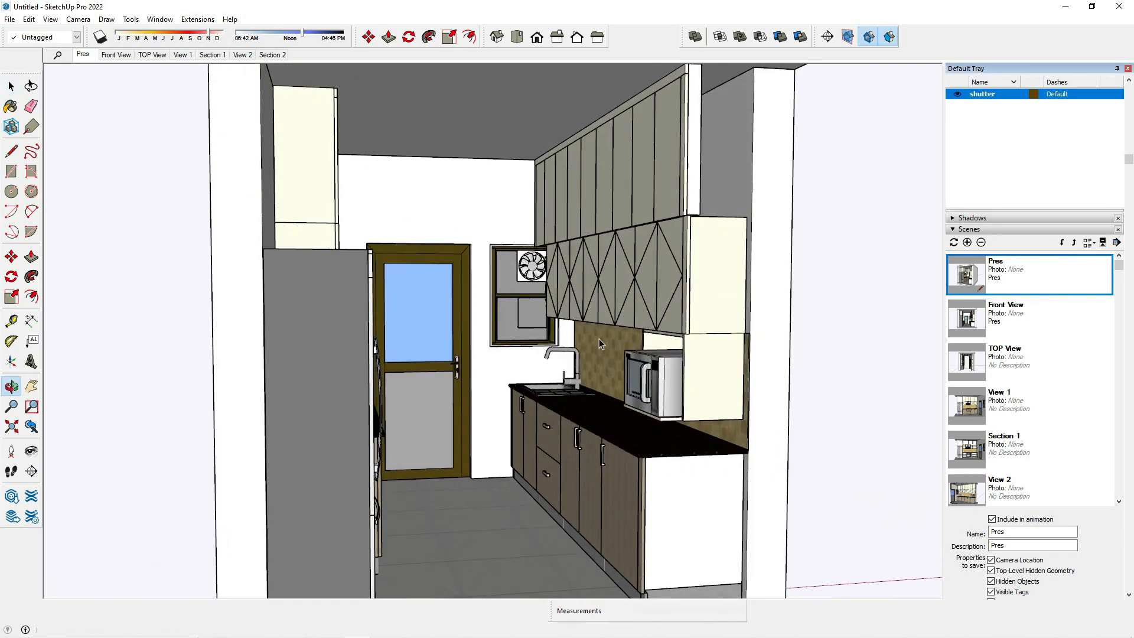
pyautogui.scroll(-2, 599, 339)
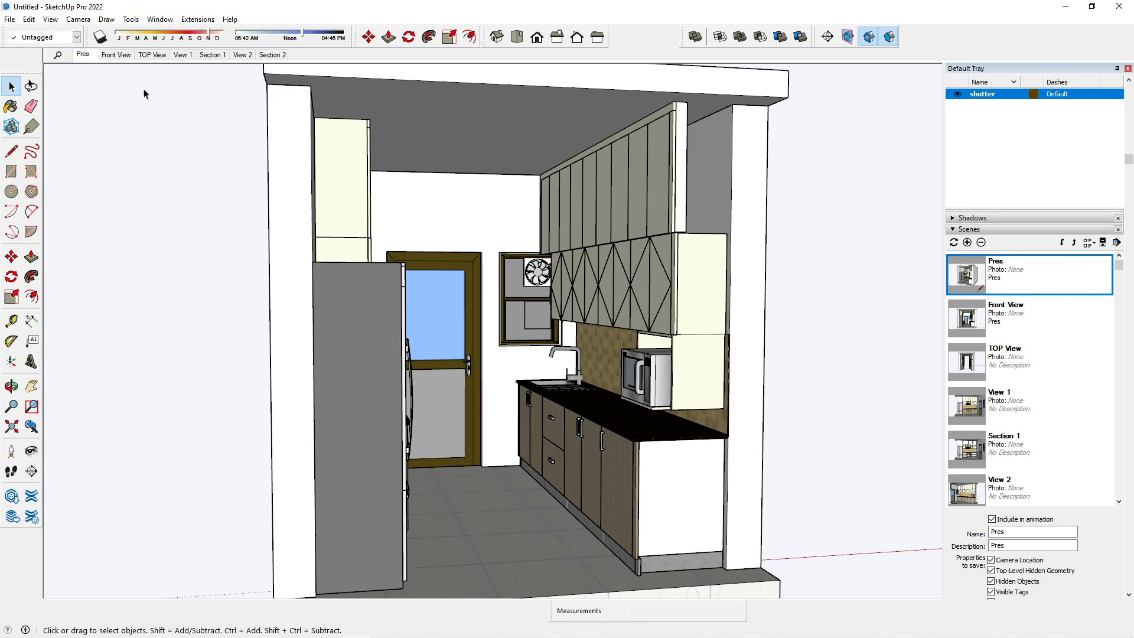
pyautogui.moveTo(602, 346); pyautogui.dragTo(520, 345, button='middle')
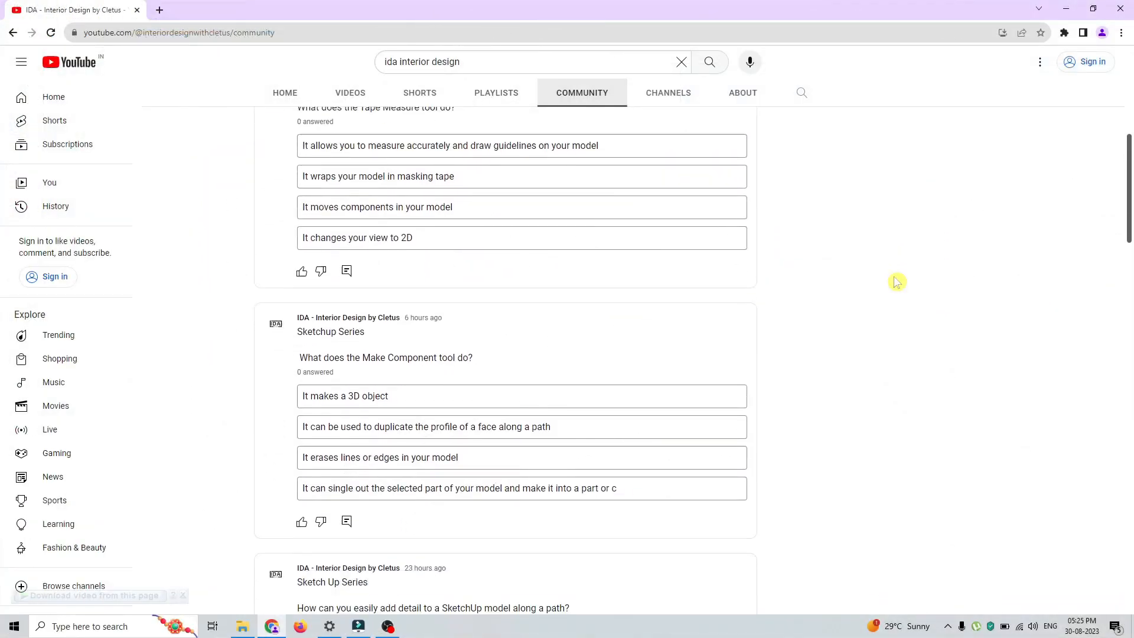
# Switch to YouTube in the browser and look through the SketchUp quiz polls on the IDA channel's community page
pyautogui.scroll(-9, 896, 282)
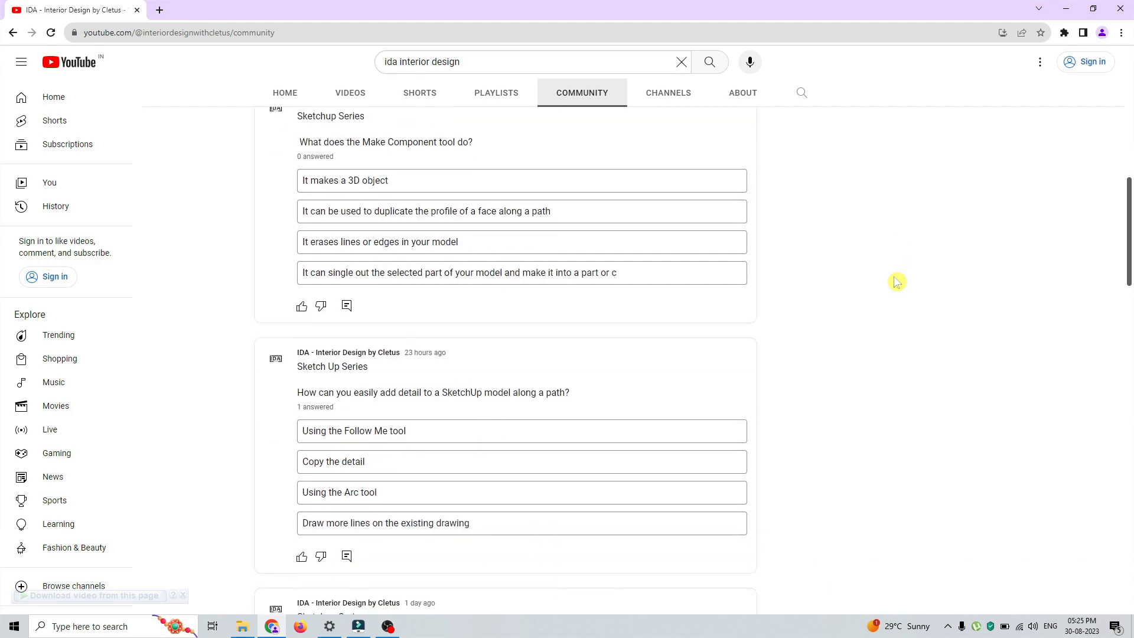
pyautogui.scroll(-14, 896, 281)
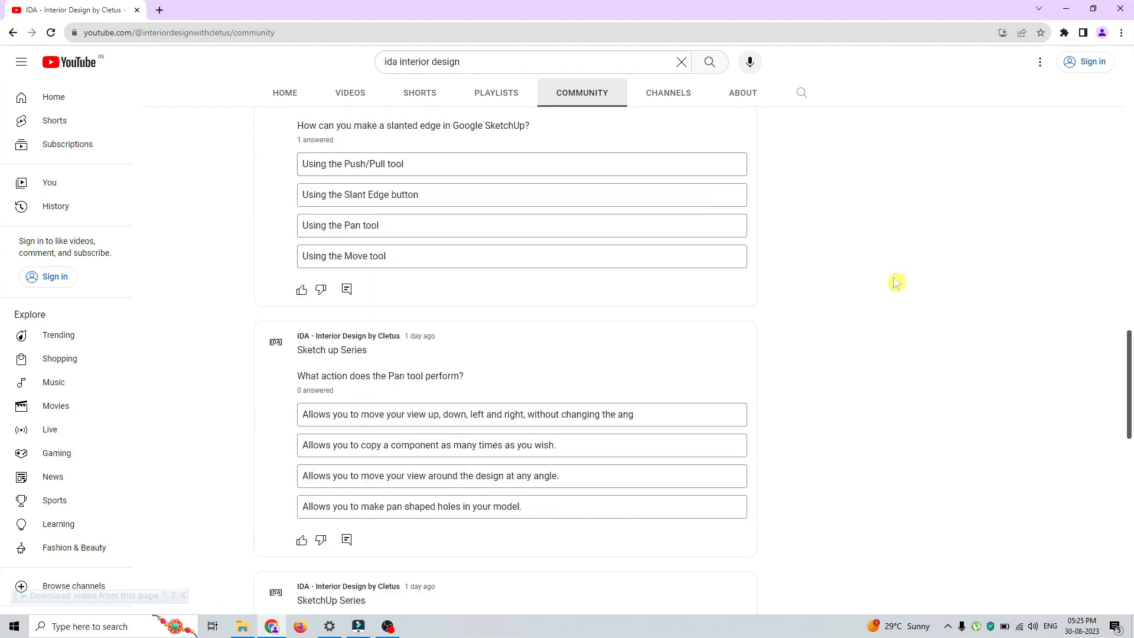
pyautogui.scroll(-7, 897, 281)
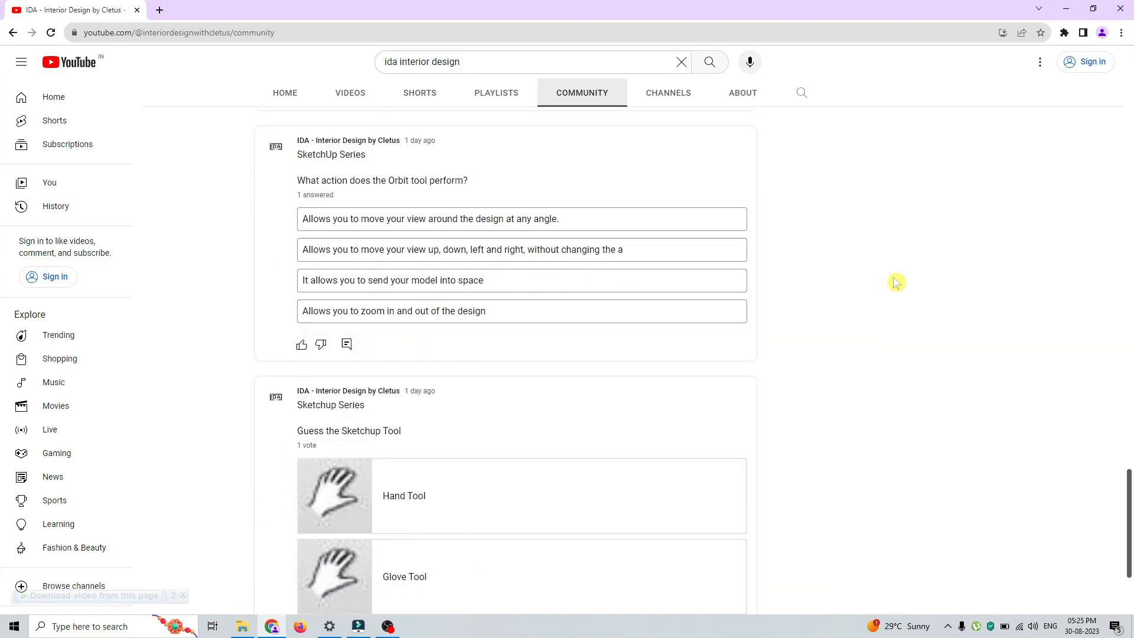